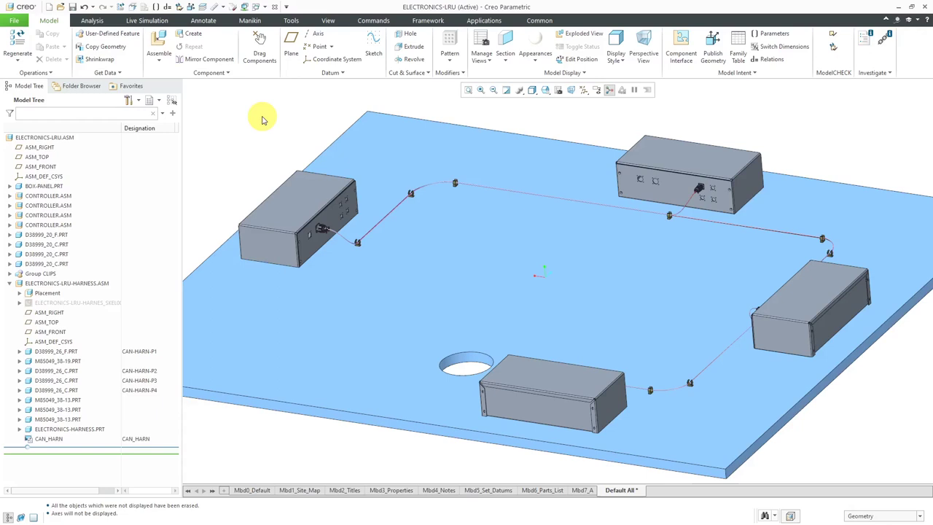
Open the ELECTRONICS-LRU-HARNESS subassembly in its own window and show its hidden skeleton model
left_click(89, 284)
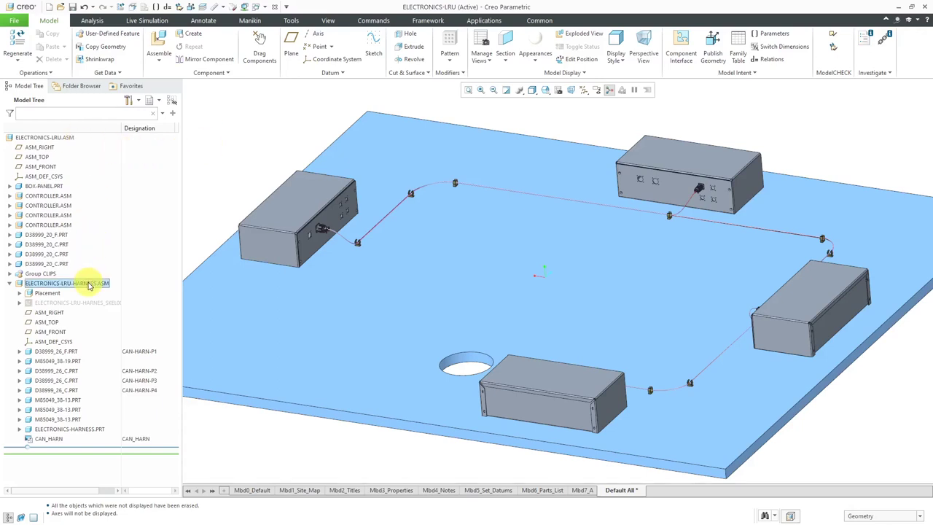
left_click(109, 241)
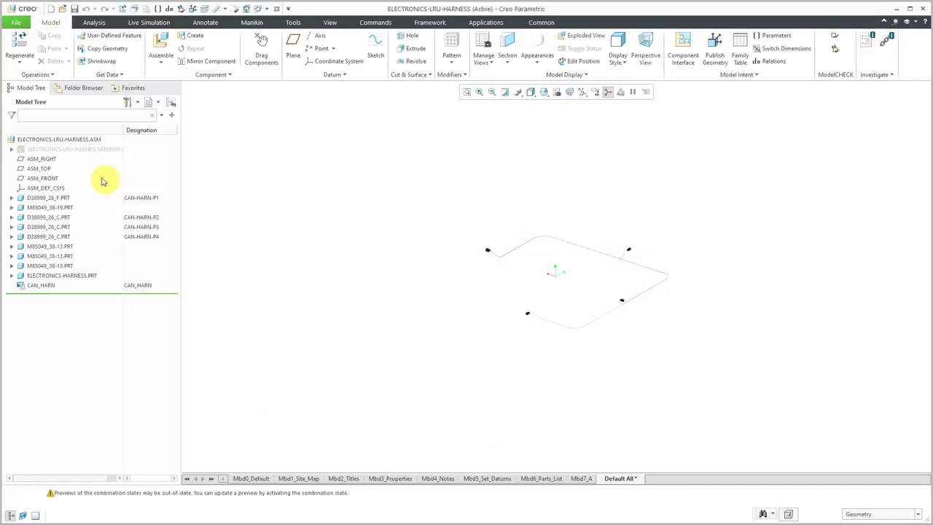
left_click(88, 148)
left_click(105, 122)
left_click(260, 178)
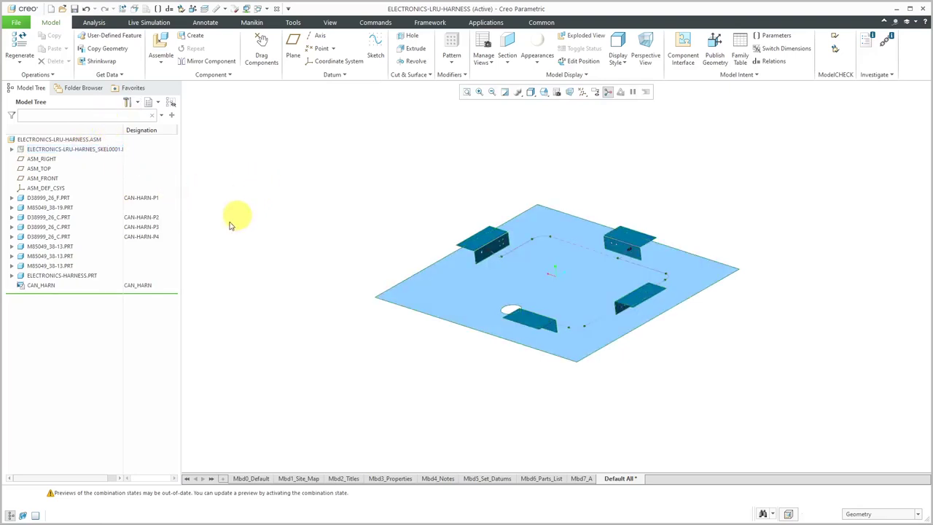
Delete the ELECTRONICS-HARNESS.PRT component from the harness assembly
left_click(82, 279)
right_click(83, 279)
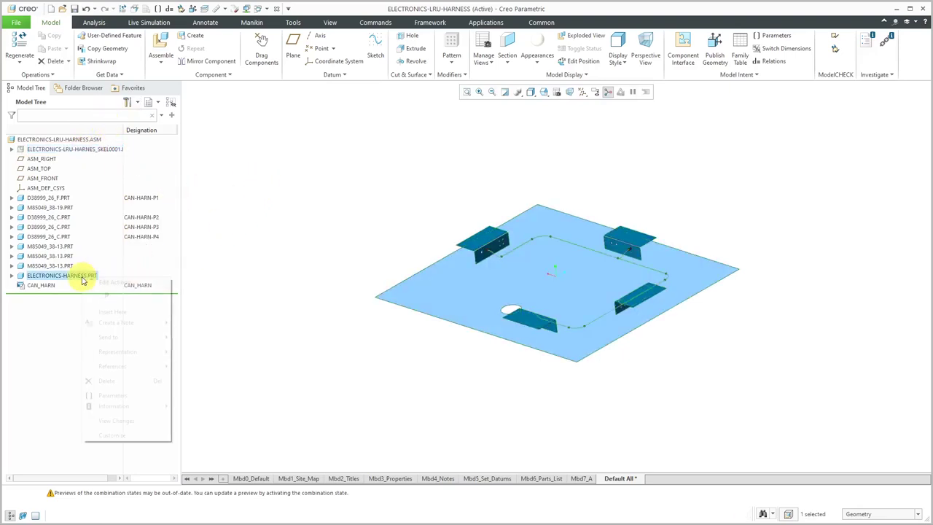
left_click(107, 381)
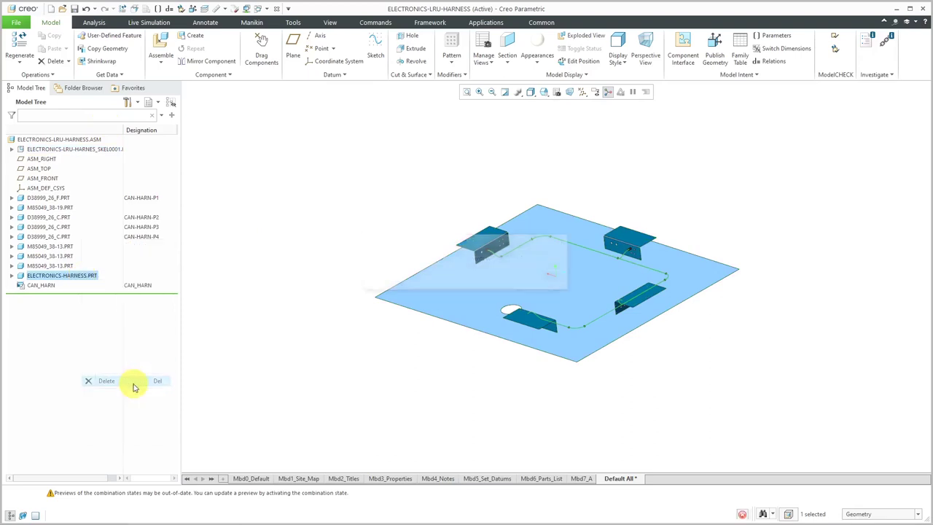
left_click(430, 281)
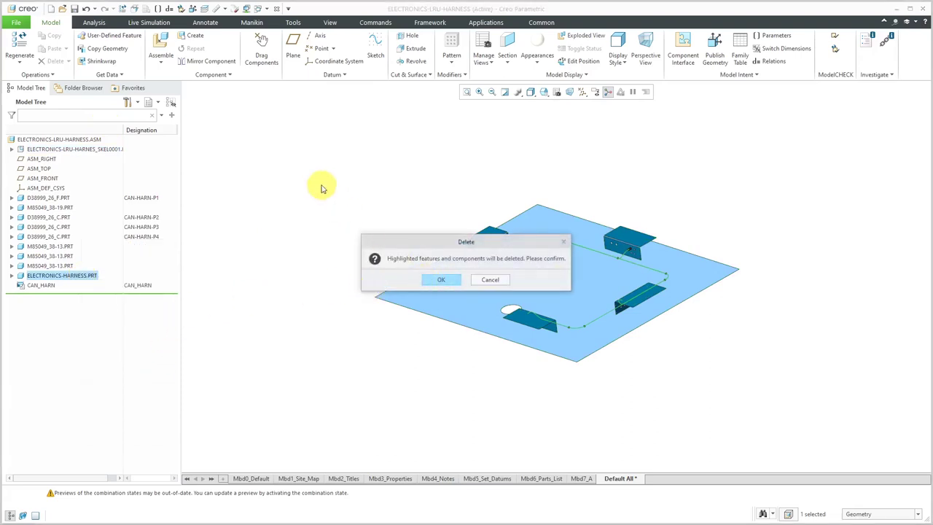
Start the Cabling application for the harness assembly and maximize its window
left_click(486, 23)
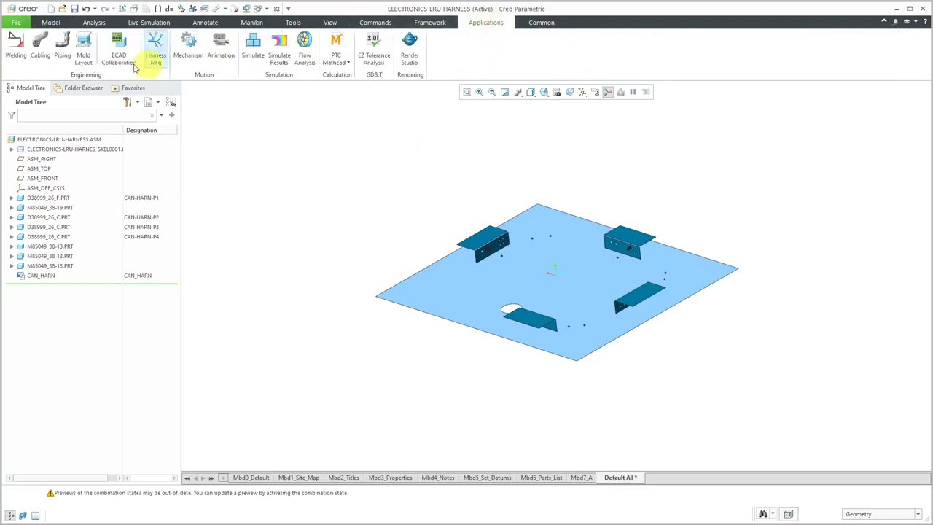
left_click(41, 51)
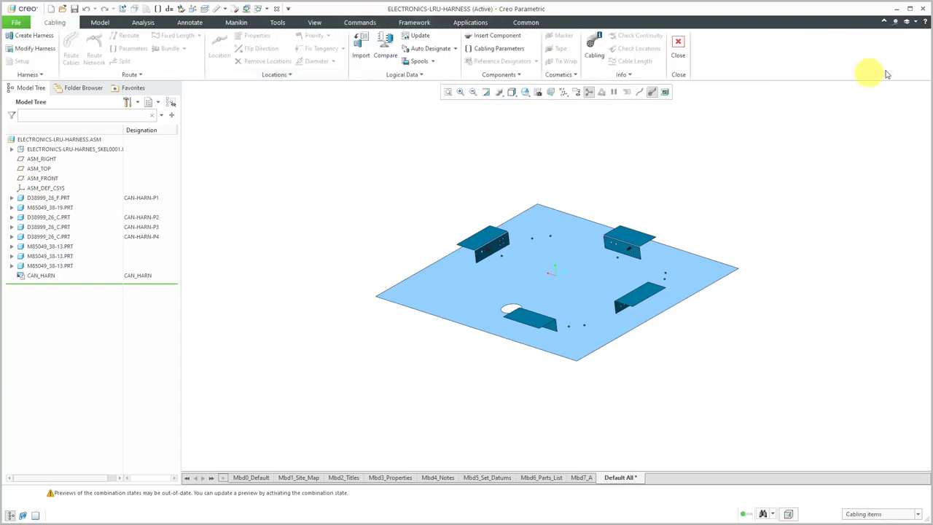
left_click(909, 10)
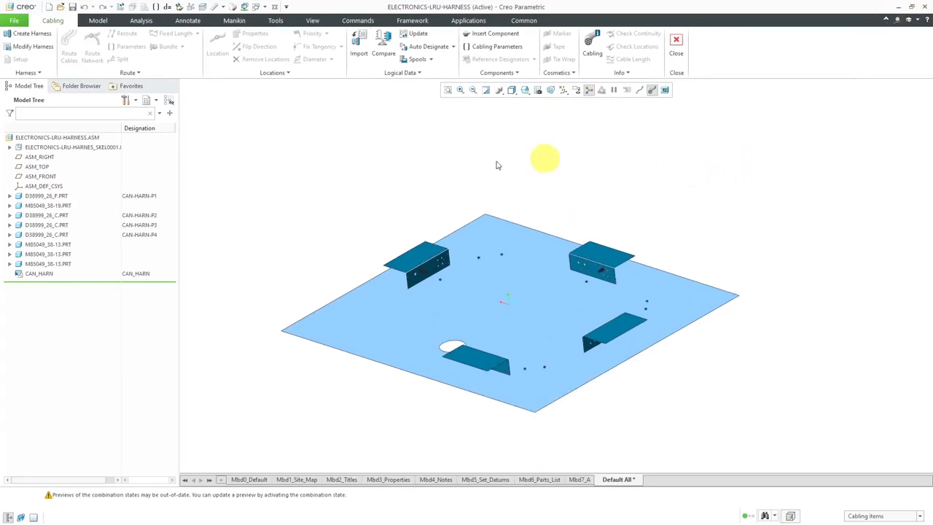
Compare the harness design with the logical reference data, examine the cables, connectors and spools in the report, and quit the comparison
left_click(412, 35)
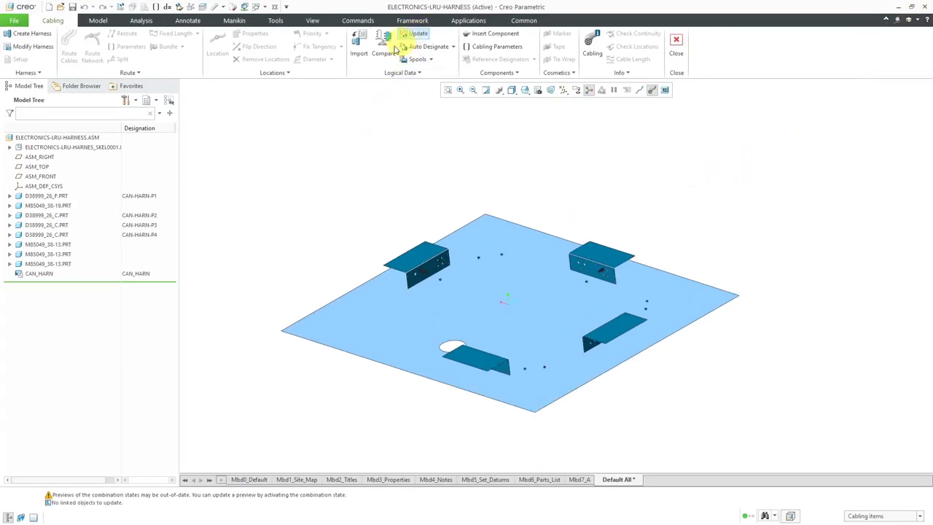
left_click(390, 54)
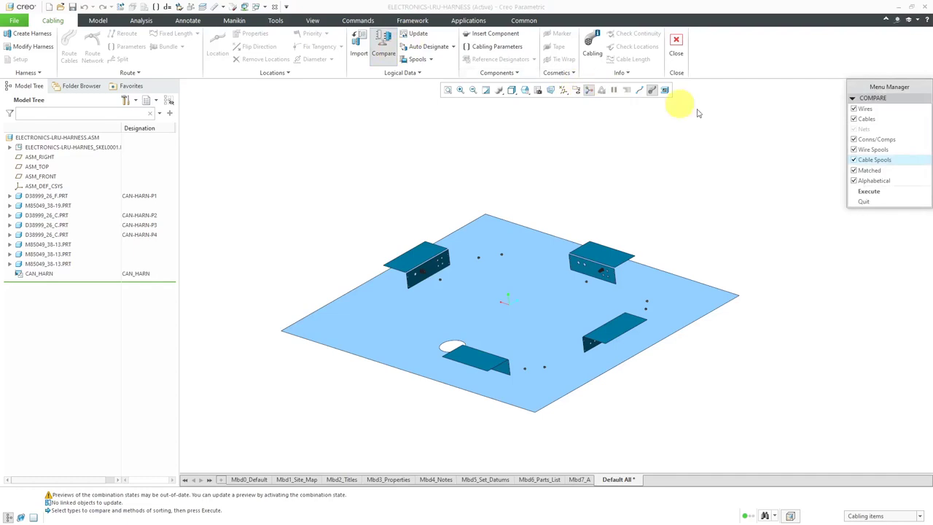
left_click(878, 192)
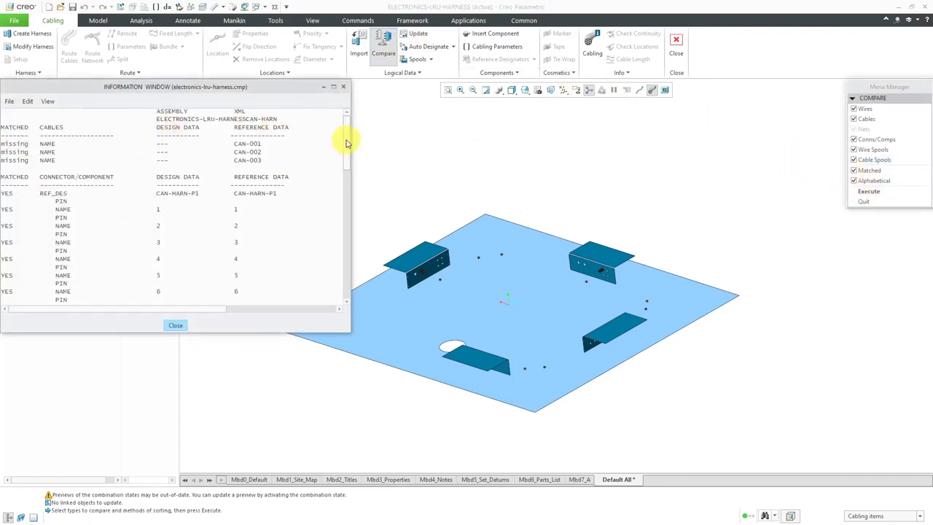
left_click_drag(347, 144, 323, 281)
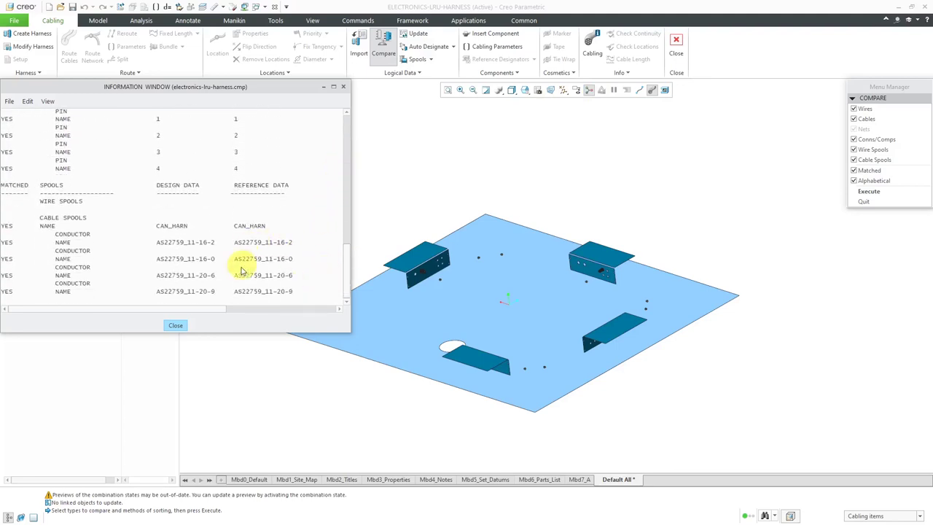
left_click(177, 326)
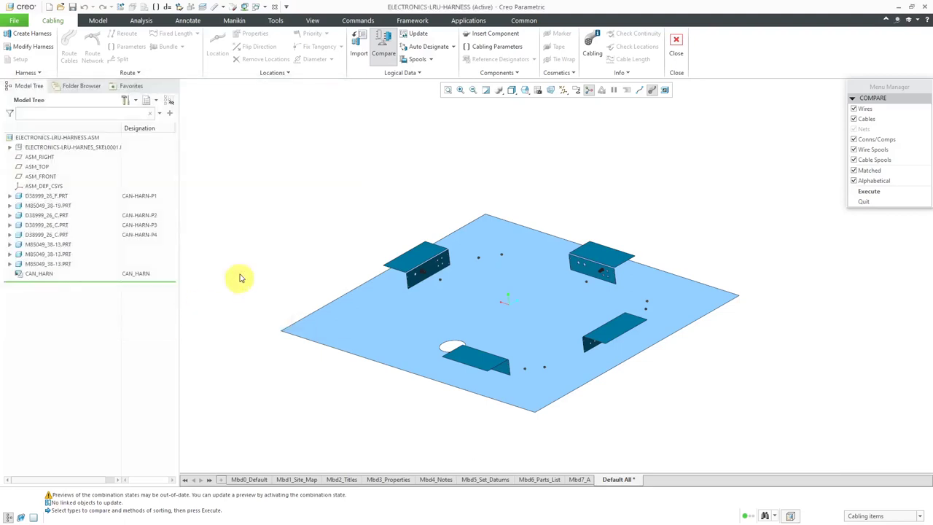
left_click(890, 201)
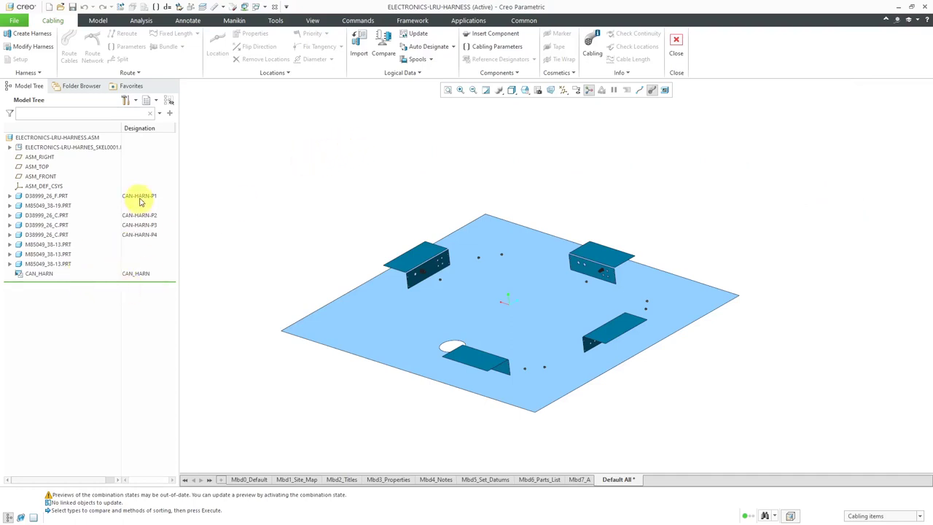
Open the harness skeleton part and start a sketch on the large panel surface, using the RIGHT datum plane as orientation reference
left_click(81, 147)
left_click(91, 105)
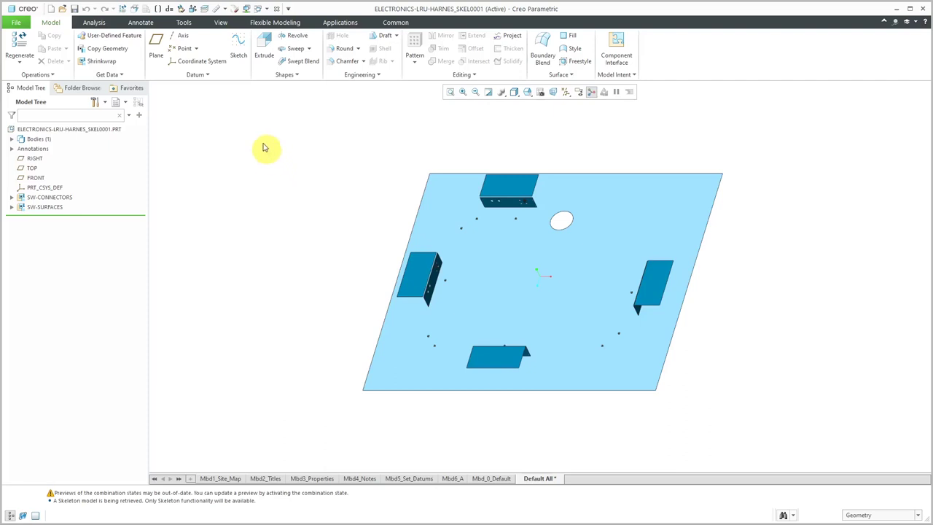
left_click(238, 58)
left_click(509, 254)
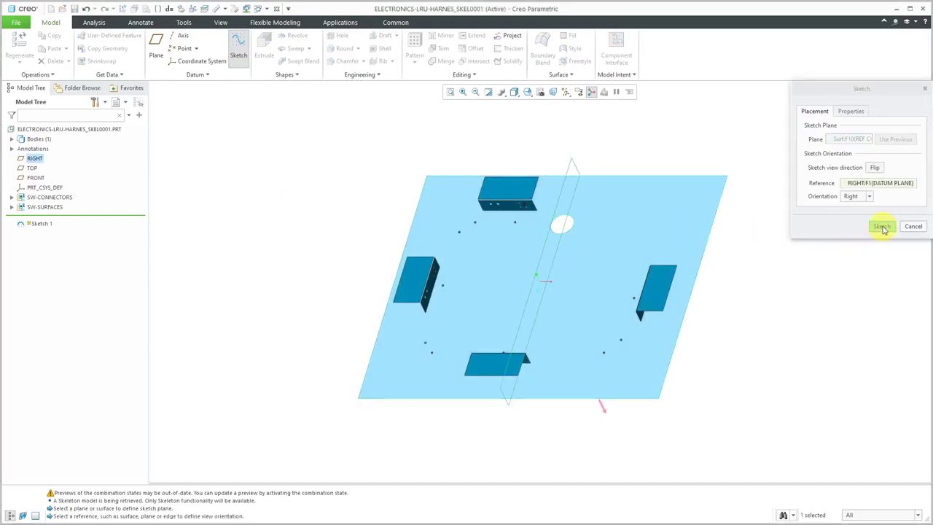
left_click(882, 227)
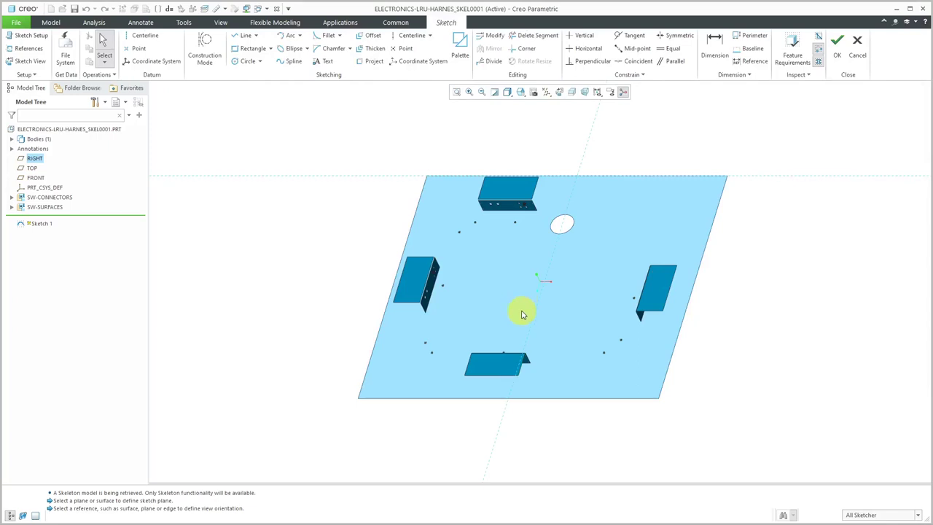
Turn on axis display and add the route axis and edge of the clip nearest the first connector as sketch references
mouse_move(518, 316)
middle_mouse_down()
mouse_move(600, 277)
mouse_move(652, 304)
mouse_move(647, 315)
mouse_move(693, 308)
mouse_move(667, 322)
middle_mouse_up()
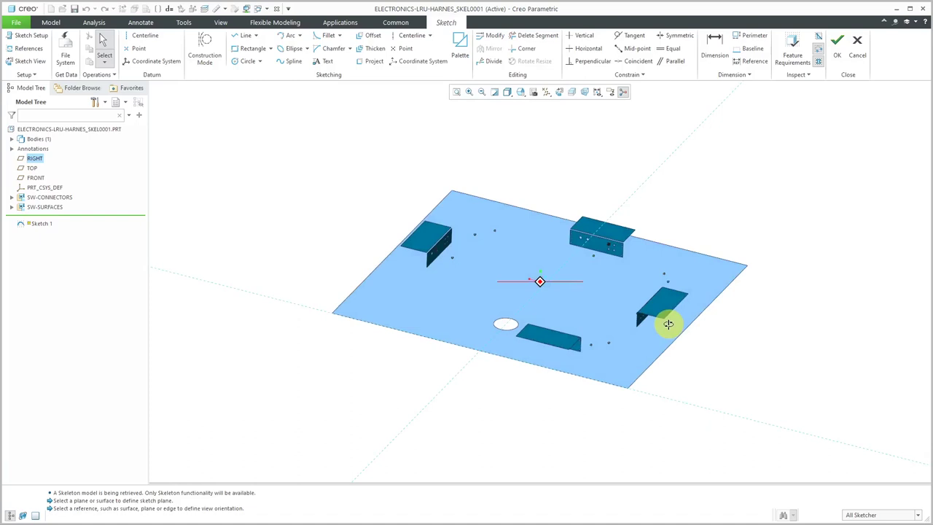
scroll(473, 284, "down", 5)
scroll(490, 298, "down", 2)
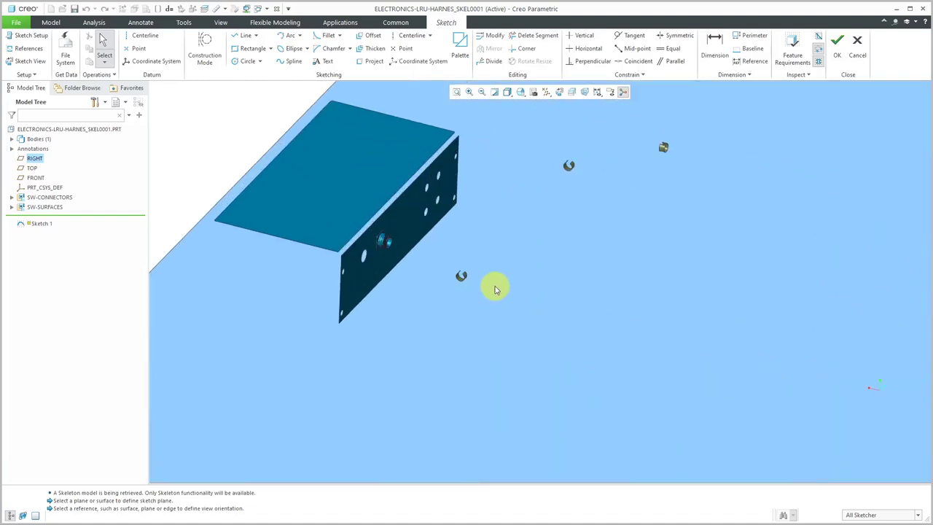
right_click(494, 289)
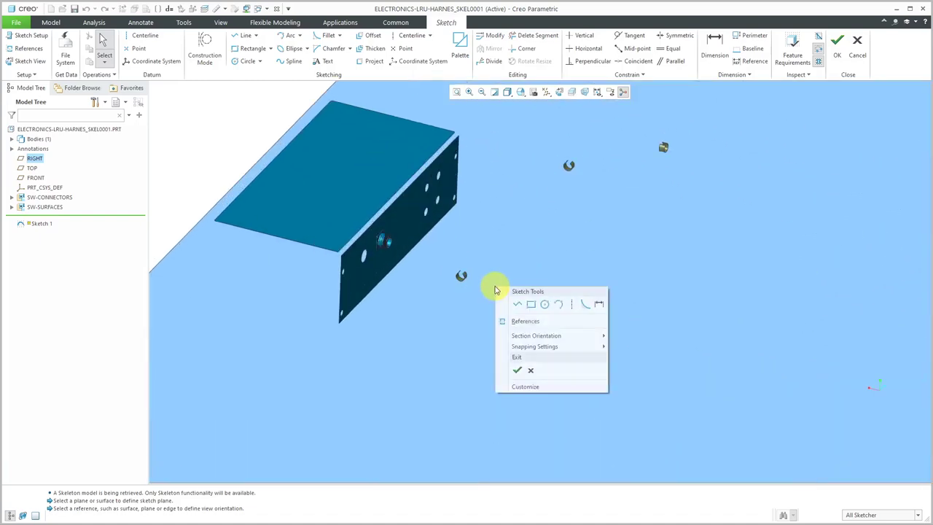
left_click(523, 323)
left_click(551, 99)
left_click(564, 115)
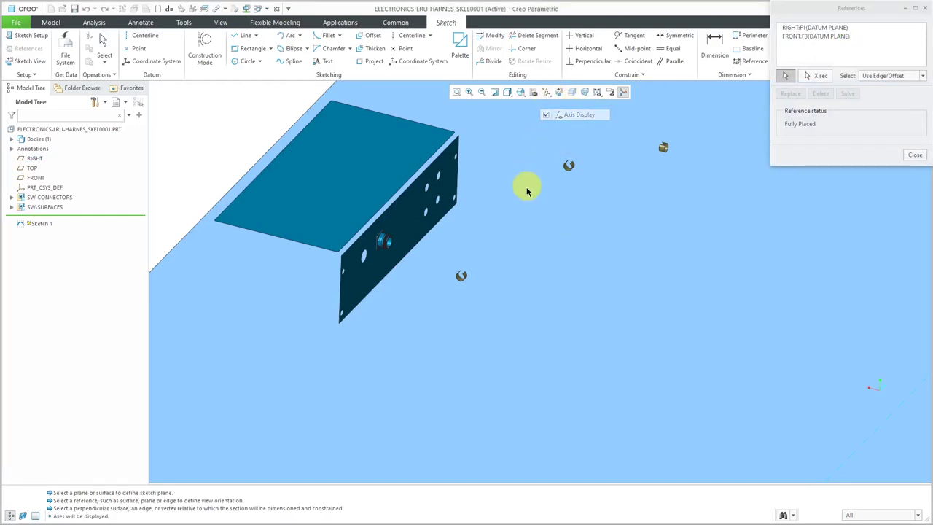
scroll(467, 275, "up", 3)
left_click(449, 281)
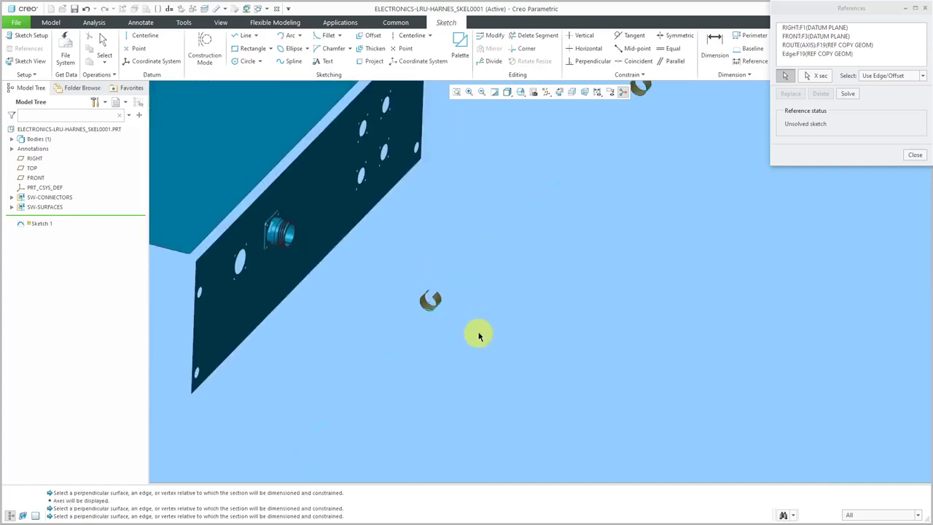
Add the ROUTE_2 axis and the edge of the clip in front of the rear controller as sketch references
scroll(479, 333, "down", 5)
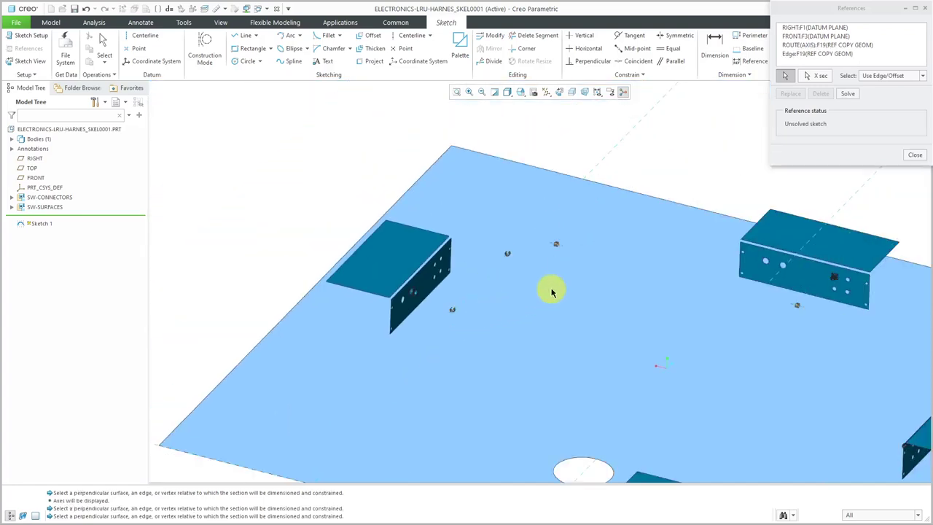
scroll(573, 245, "up", 6)
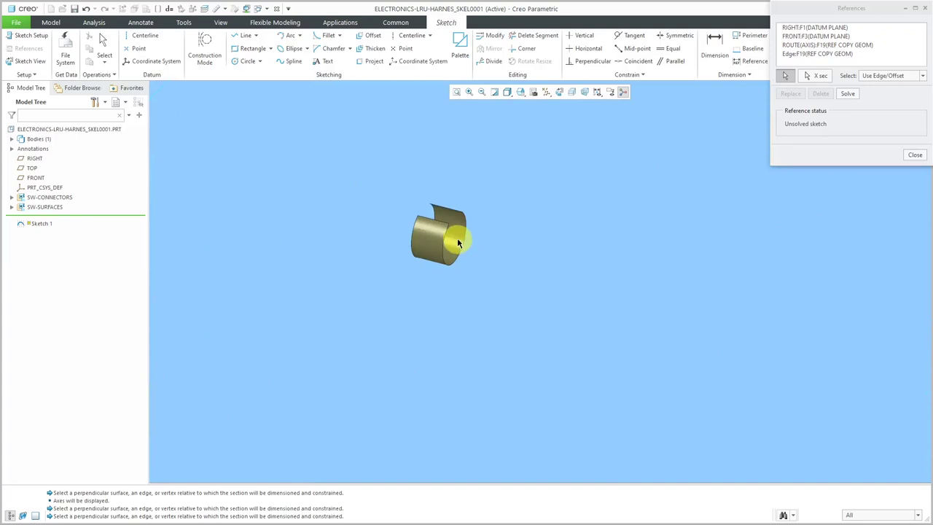
left_click(457, 243)
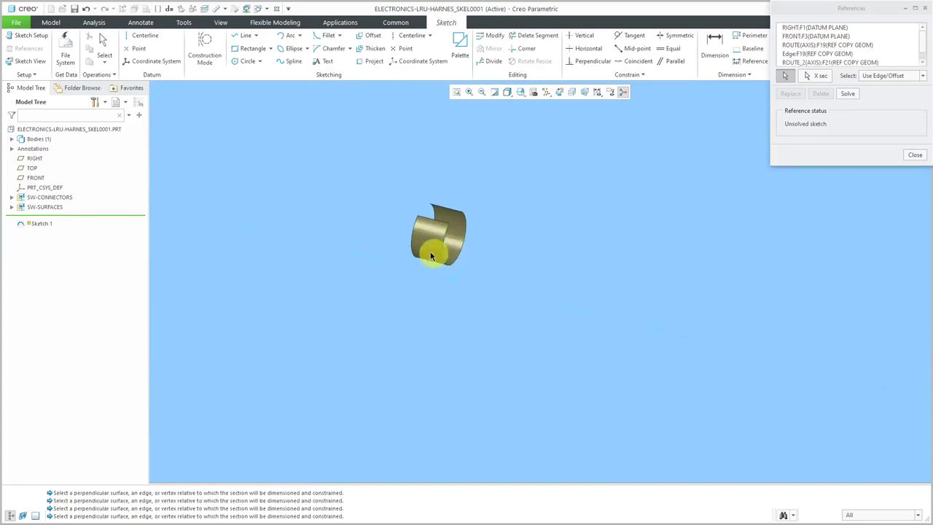
scroll(408, 248, "down", 5)
scroll(637, 312, "up", 4)
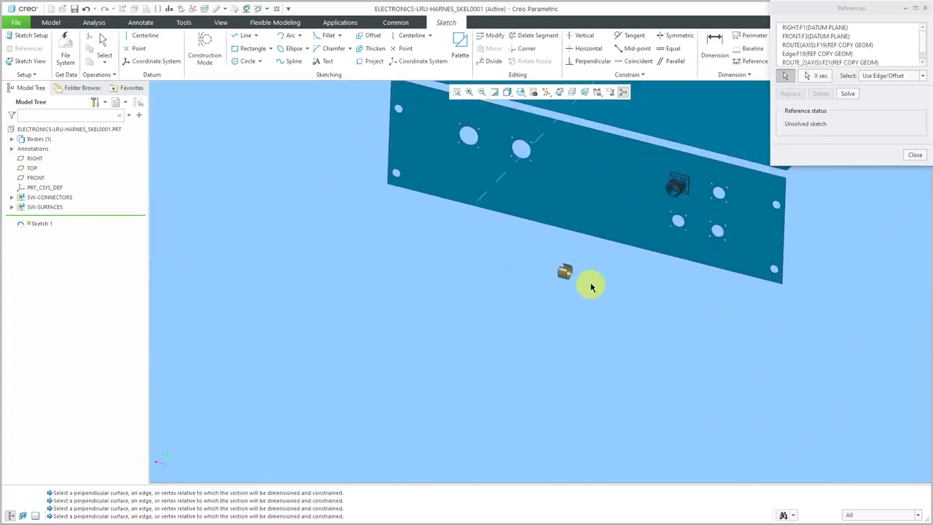
scroll(584, 281, "up", 3)
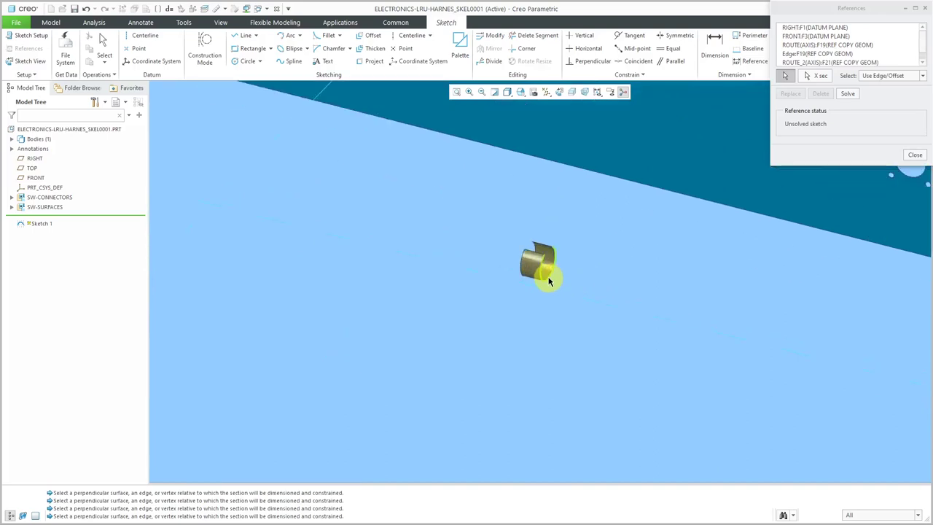
Add the two clips at the next panel corner and the clip beside the adjacent controller's connector as sketch references
scroll(554, 277, "down", 5)
scroll(663, 308, "up", 2)
middle_click_drag(672, 302, 707, 316)
scroll(514, 252, "up", 5)
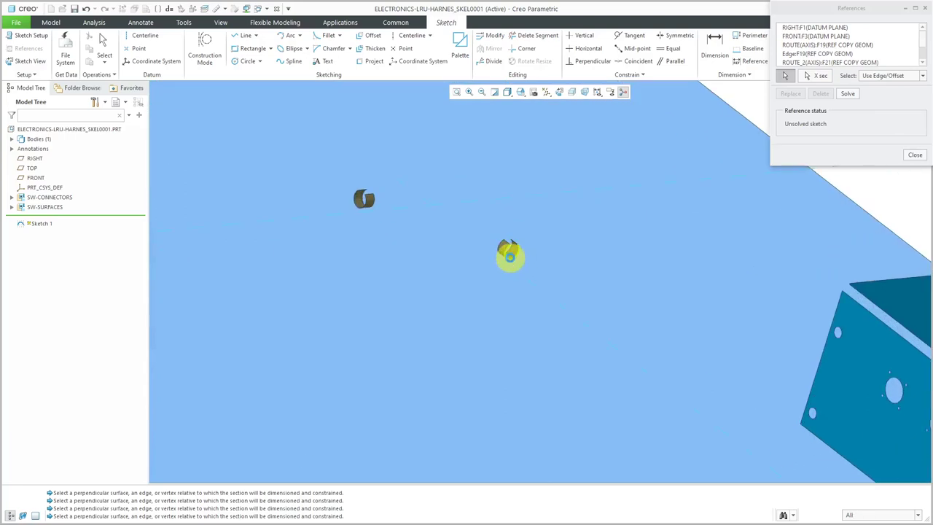
scroll(535, 259, "down", 5)
mouse_move(646, 337)
middle_mouse_down()
mouse_move(624, 343)
mouse_move(641, 343)
middle_mouse_up()
scroll(666, 323, "up", 6)
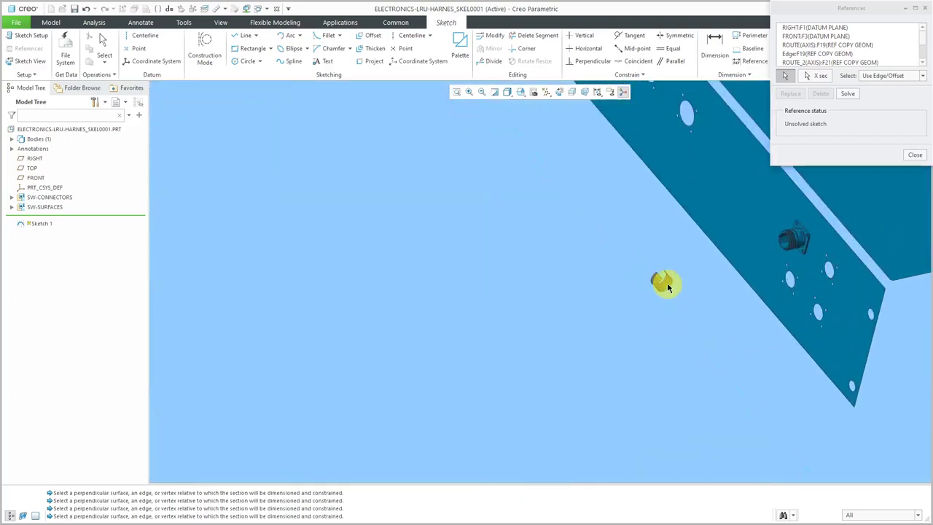
Add the remaining clips near the last controller as sketch references, then solve and close the reference definition
scroll(668, 290, "down", 5)
middle_click_drag(688, 317, 636, 335)
scroll(624, 410, "down", 4)
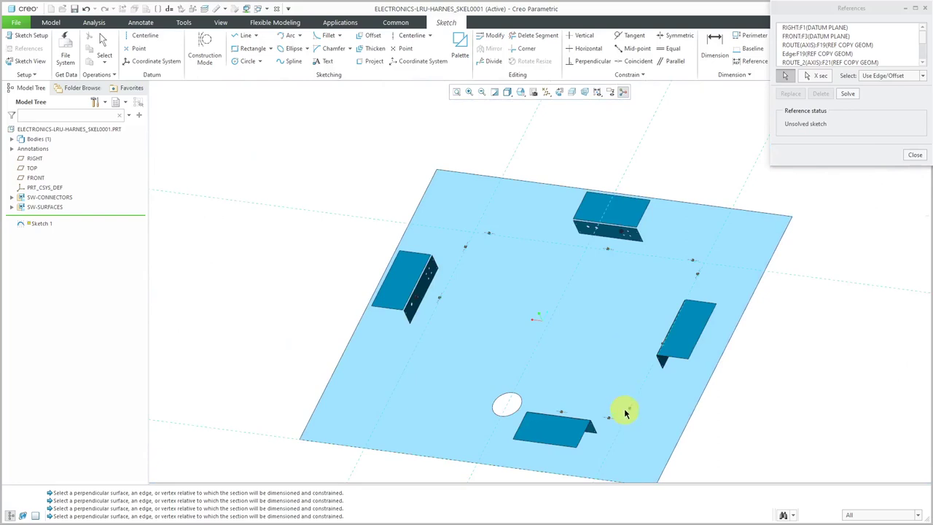
scroll(590, 433, "up", 8)
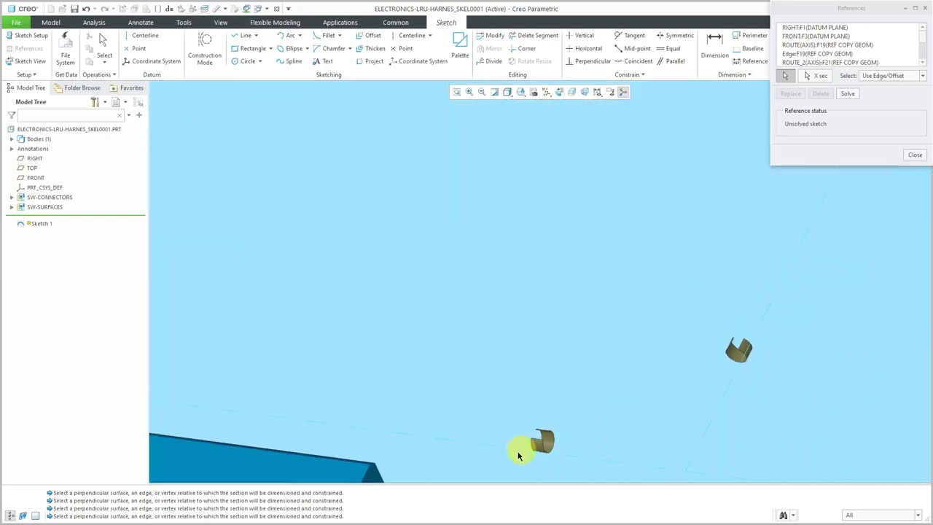
left_click(847, 94)
left_click(915, 157)
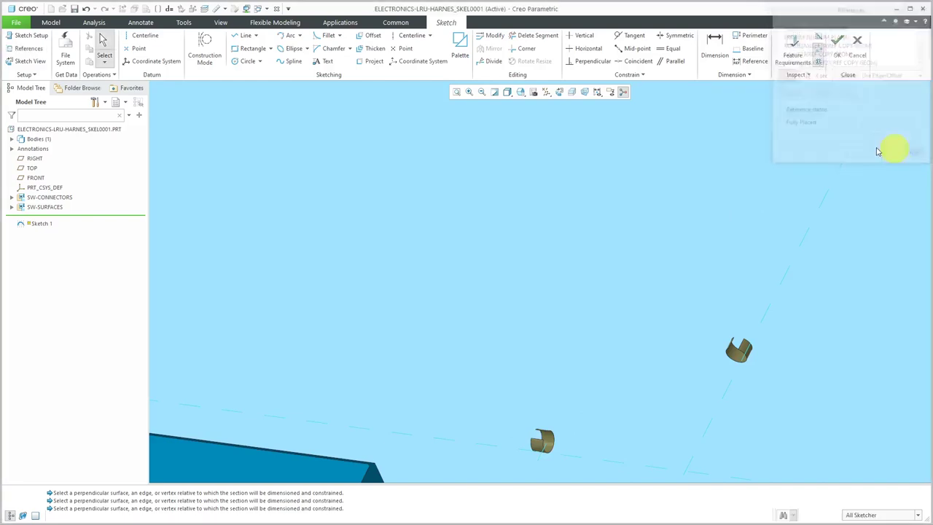
Orient the view parallel to the sketch plane and set the display style to No Hidden
left_click(559, 93)
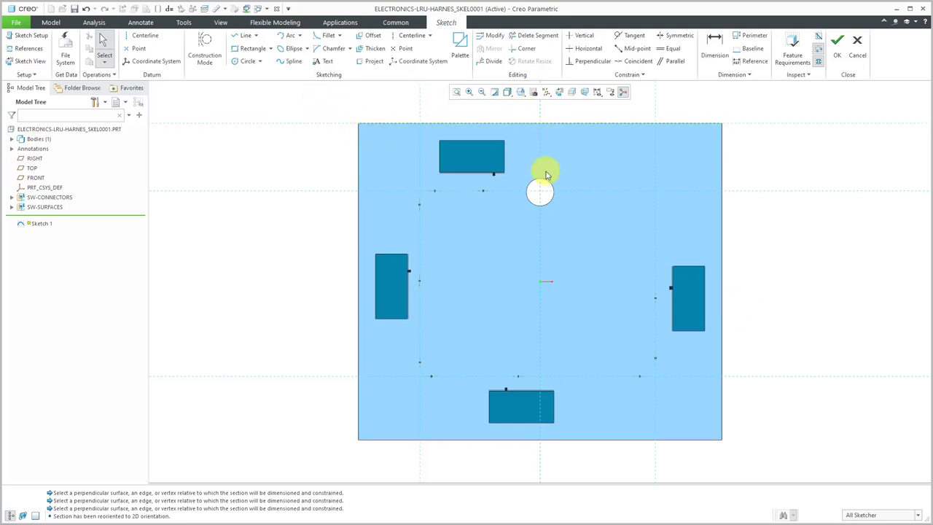
left_click(512, 95)
left_click(522, 137)
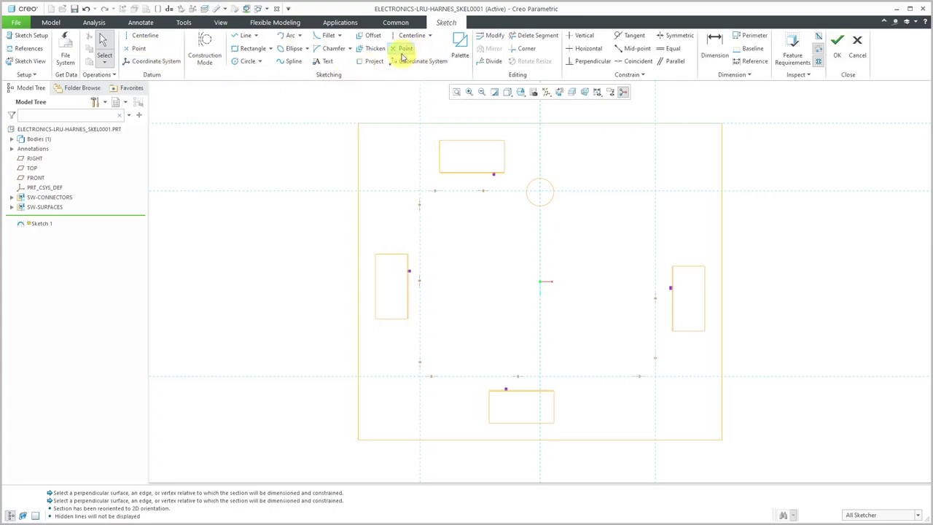
Place six datum points on the sketch reference lines, each just beyond a clip: one right, two lower, two left and one upper
left_click(139, 48)
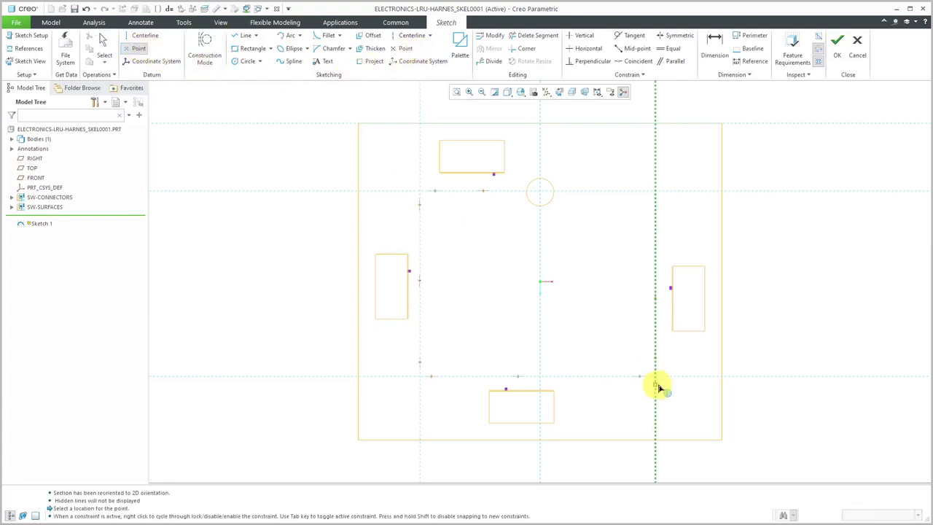
left_click(655, 312)
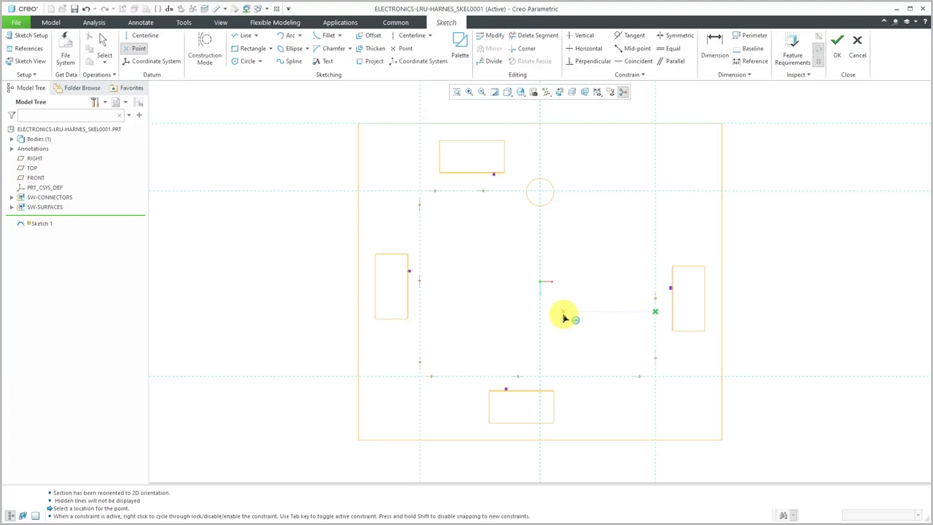
left_click(619, 376)
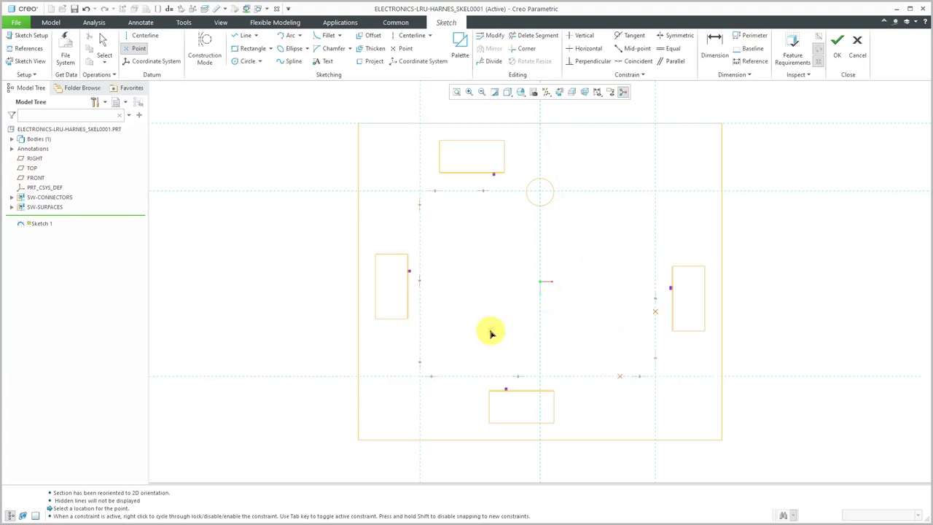
left_click(500, 377)
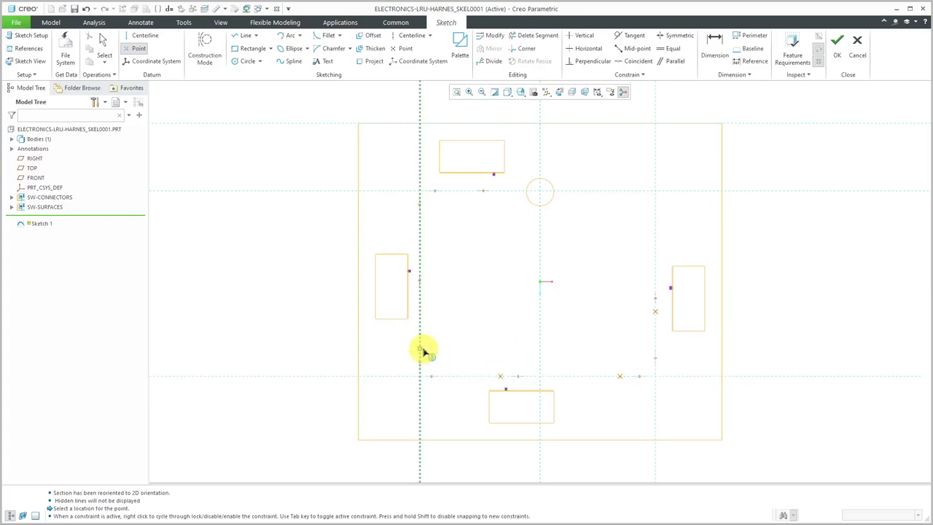
left_click(421, 349)
left_click(420, 266)
left_click(448, 191)
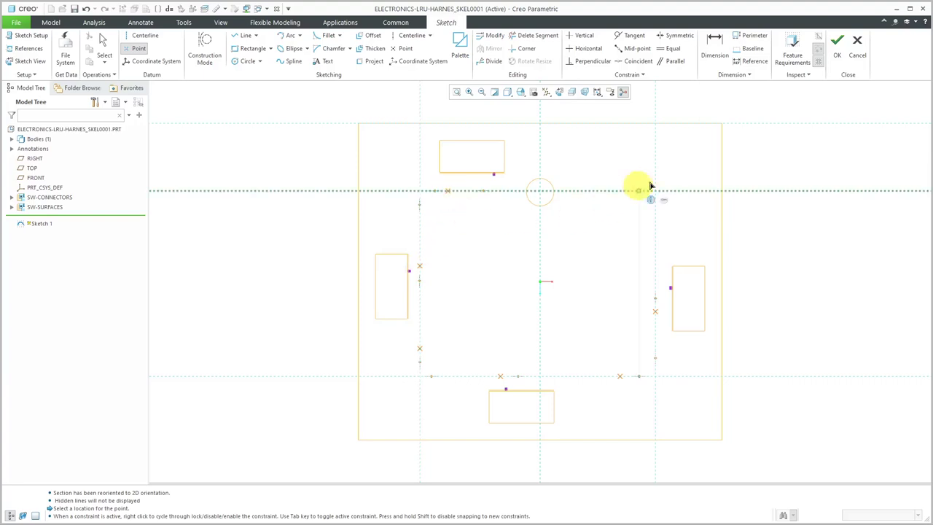
middle_click(659, 182)
Set the distance from clip to datum point to 4 for the right-hand point and the lower-right point
scroll(724, 375, "up", 6)
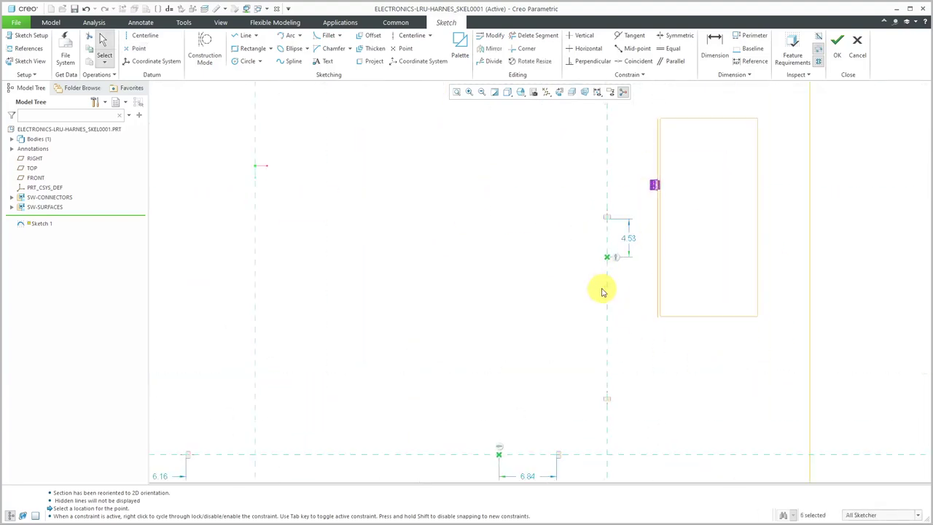
left_click(630, 242)
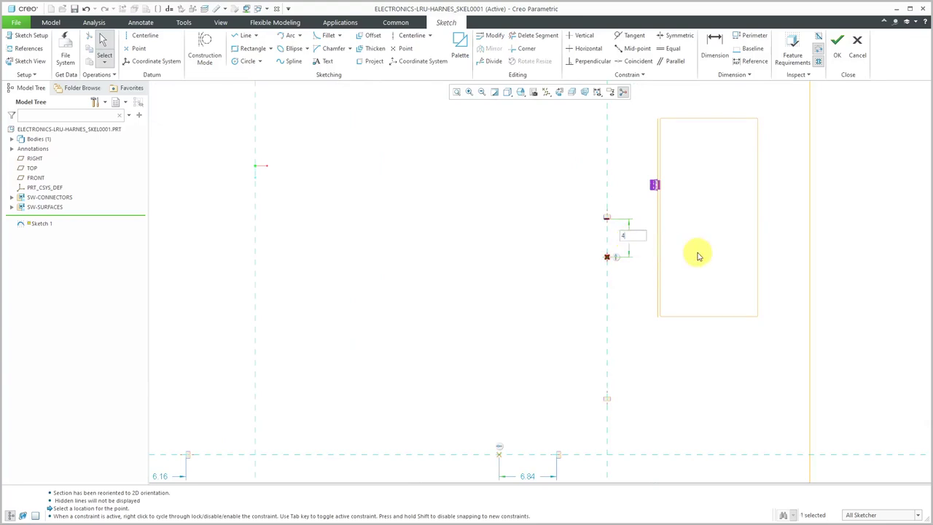
scroll(631, 306, "up", 2)
scroll(631, 312, "down", 3)
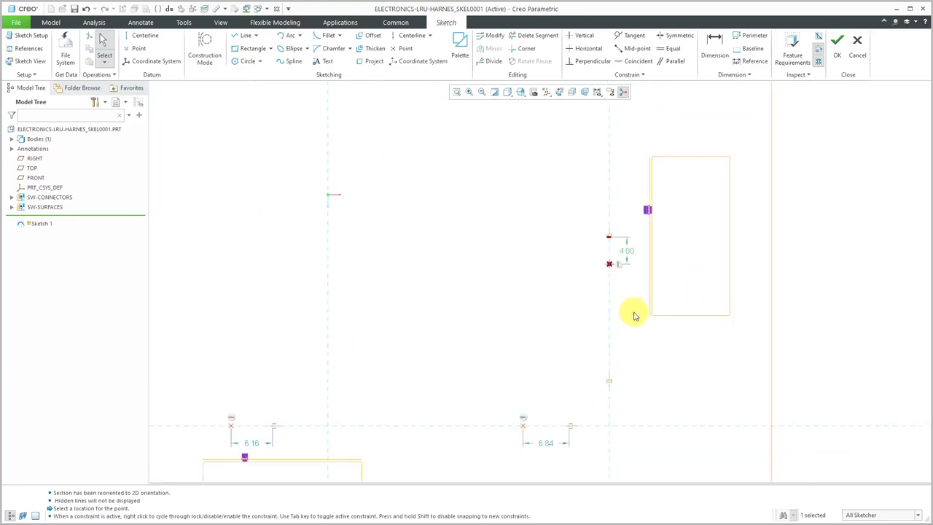
double_click(547, 441)
type("4")
key("Return")
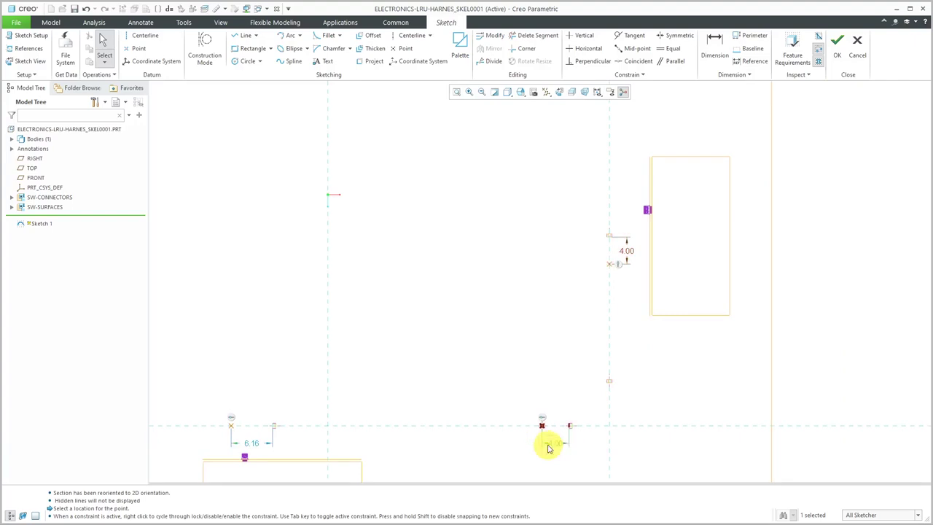
Set the remaining clip-to-point distances to 4 and complete the sketch
left_click(250, 444)
scroll(376, 373, "up", 3)
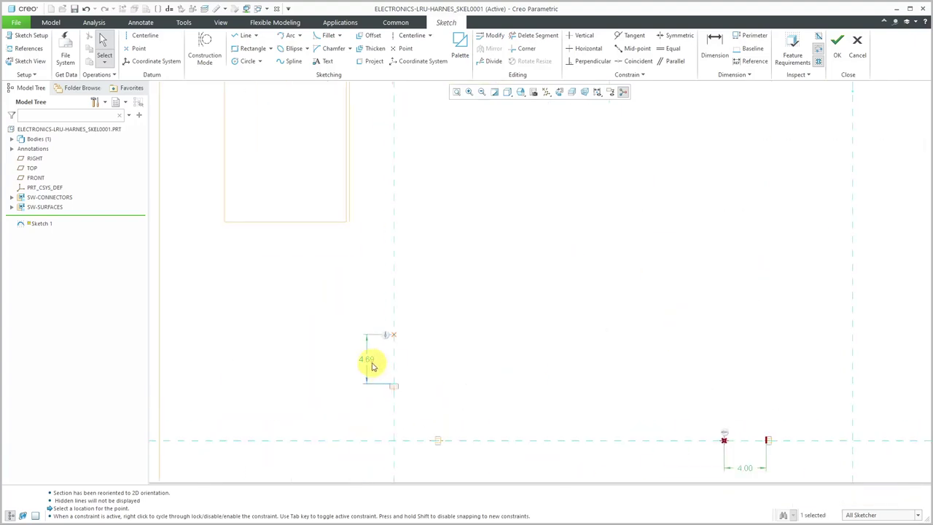
scroll(371, 364, "down", 3)
scroll(397, 175, "up", 4)
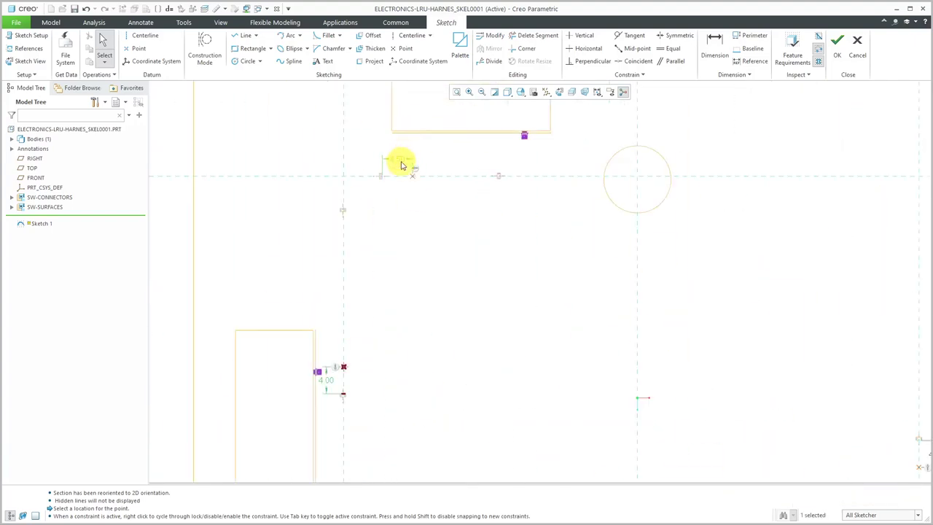
left_click(838, 52)
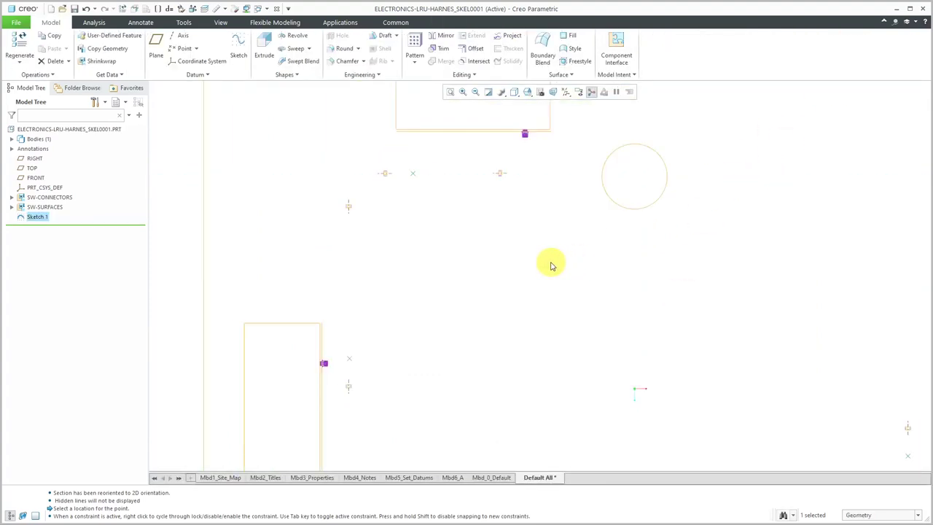
Turn on datum point display and set the skeleton's display style to Shading With Edges
mouse_move(475, 276)
middle_mouse_down()
mouse_move(462, 216)
mouse_move(529, 191)
mouse_move(603, 218)
mouse_move(573, 226)
middle_mouse_up()
left_click(566, 92)
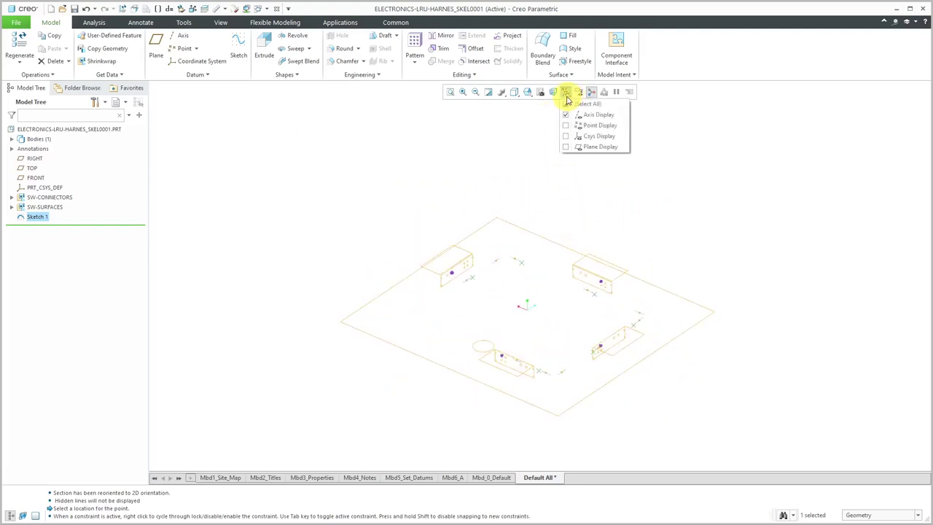
left_click(608, 126)
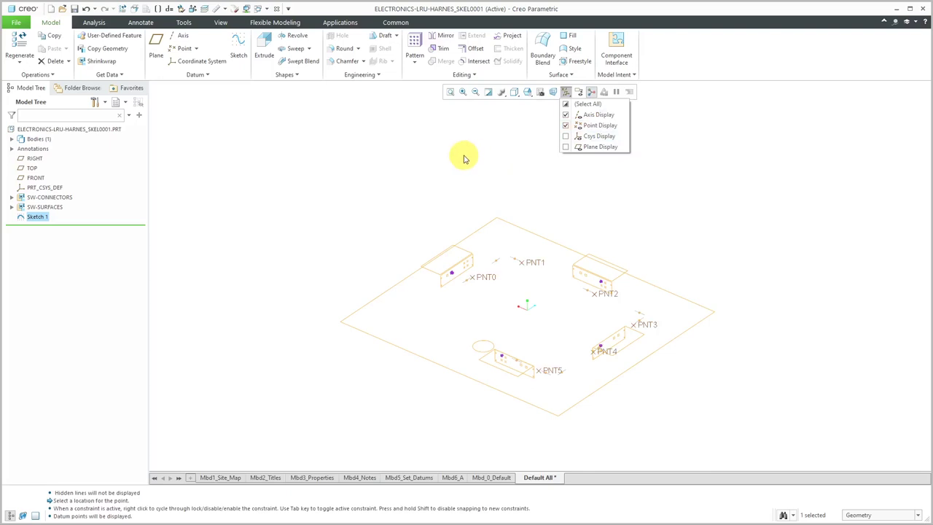
left_click(514, 92)
left_click(554, 112)
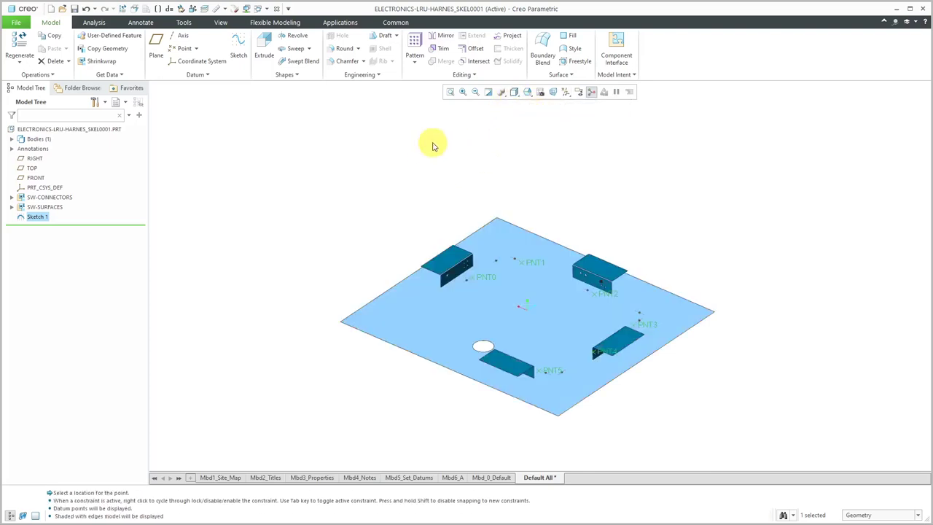
Close the skeleton window and create the harness part electronics-lru-cable-harness from the mcae_part_metric_mbd template
left_click(277, 9)
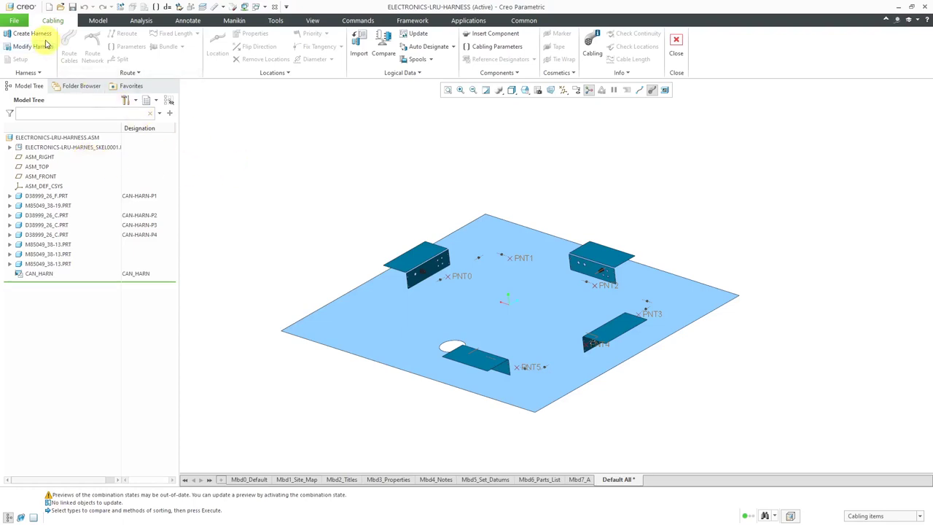
left_click(32, 34)
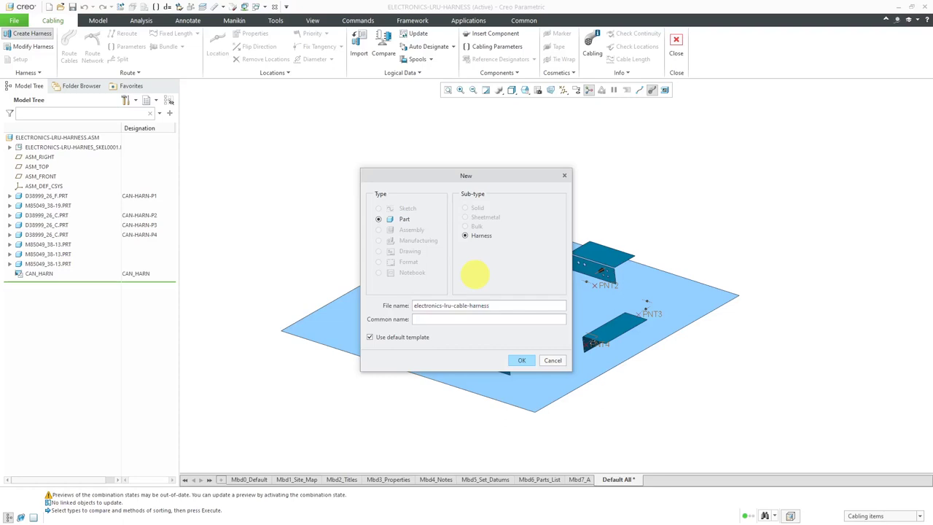
key("Return")
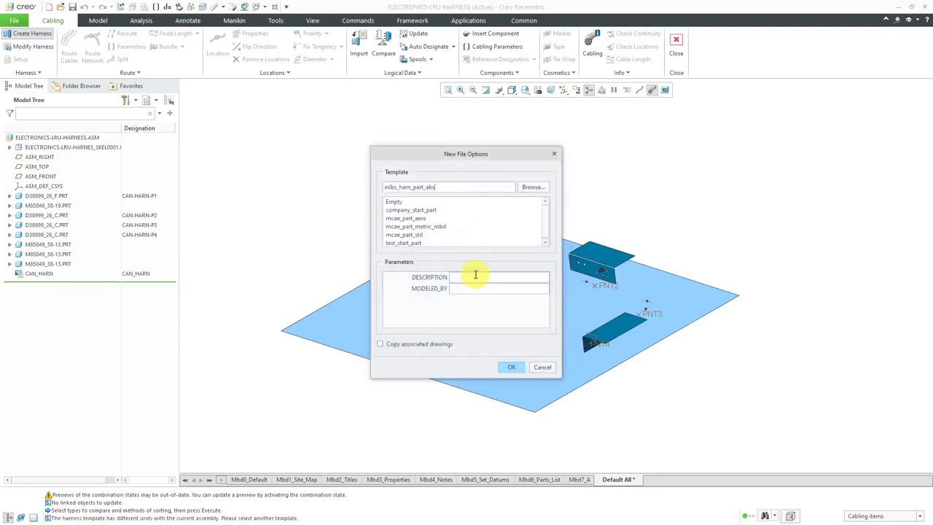
left_click(430, 227)
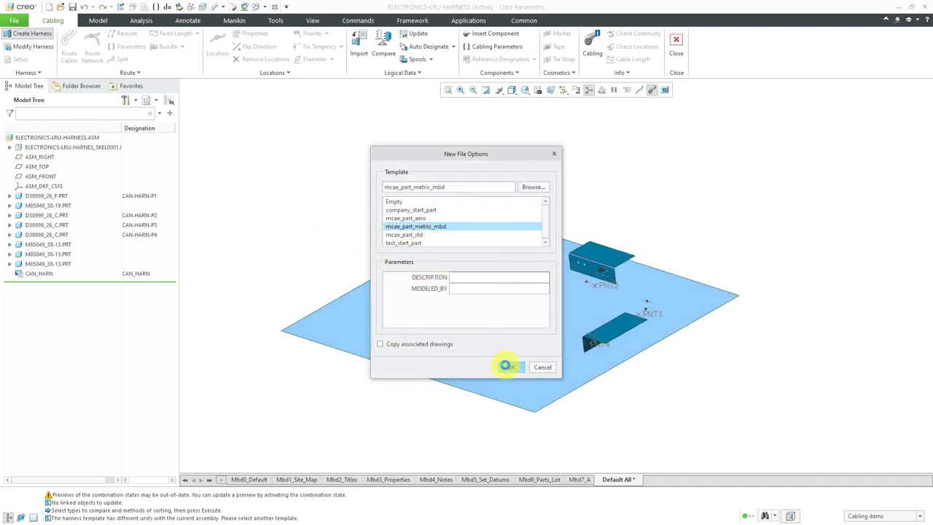
left_click(507, 367)
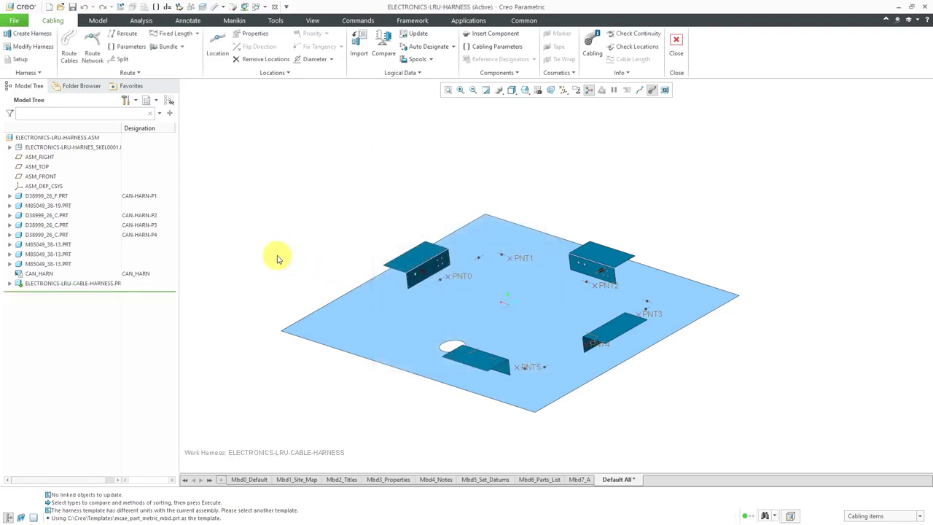
left_click(10, 283)
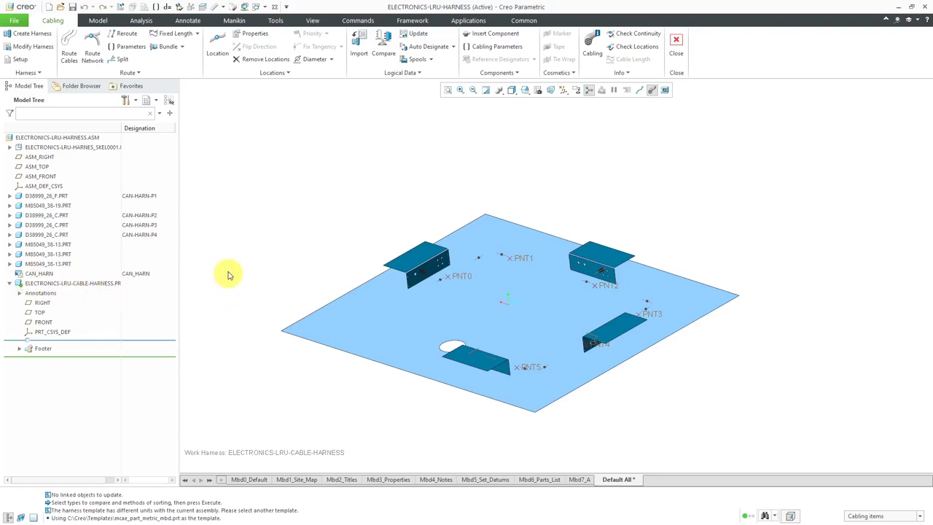
Start routing a network in the new harness and show its segment and location items
left_click(95, 59)
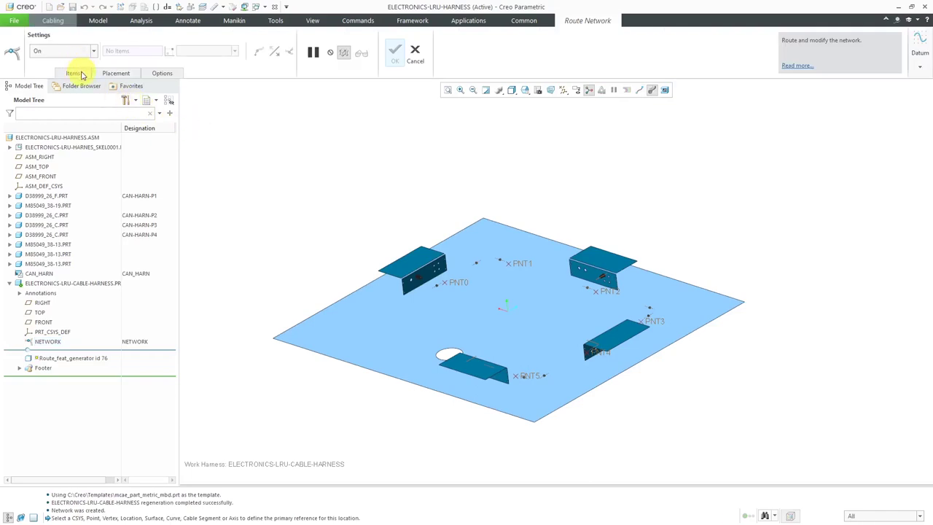
left_click(82, 73)
left_click(62, 52)
left_click(62, 51)
Show the AXIS-ROUTING layer of the M85049_38-19 backshell on the rear controller's connector
scroll(411, 273, "down", 6)
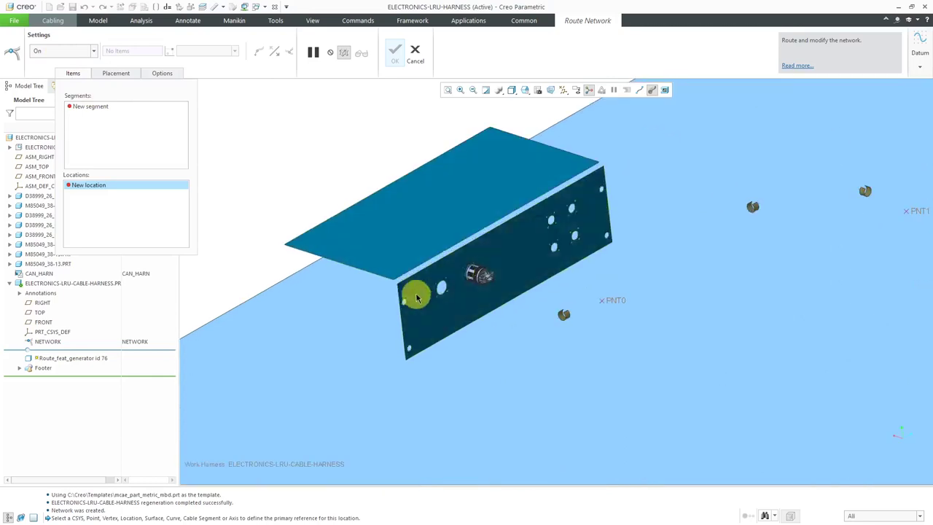
scroll(318, 180, "down", 3)
scroll(318, 175, "up", 2)
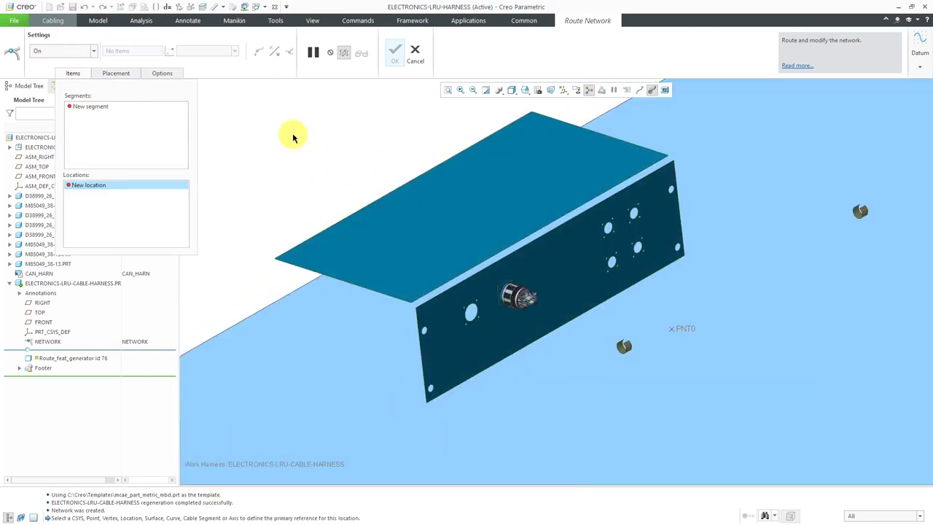
left_click(202, 7)
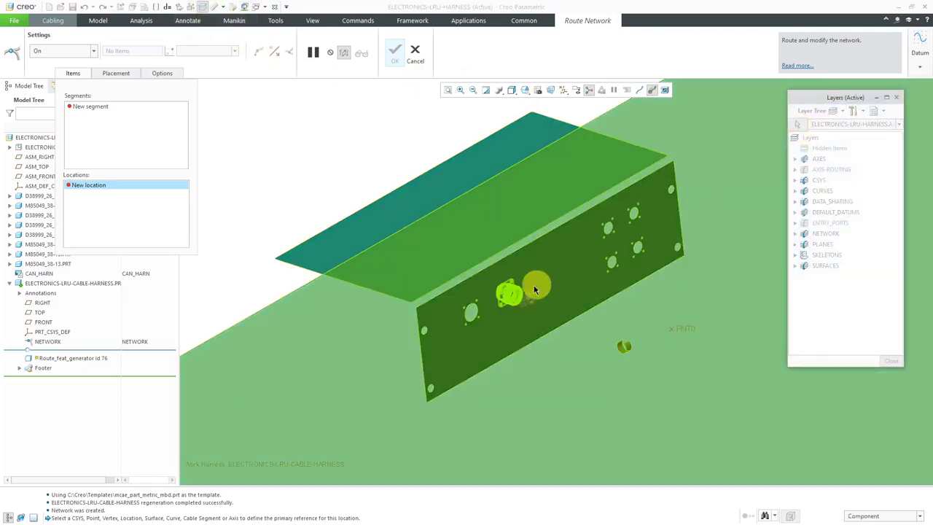
scroll(521, 299, "up", 5)
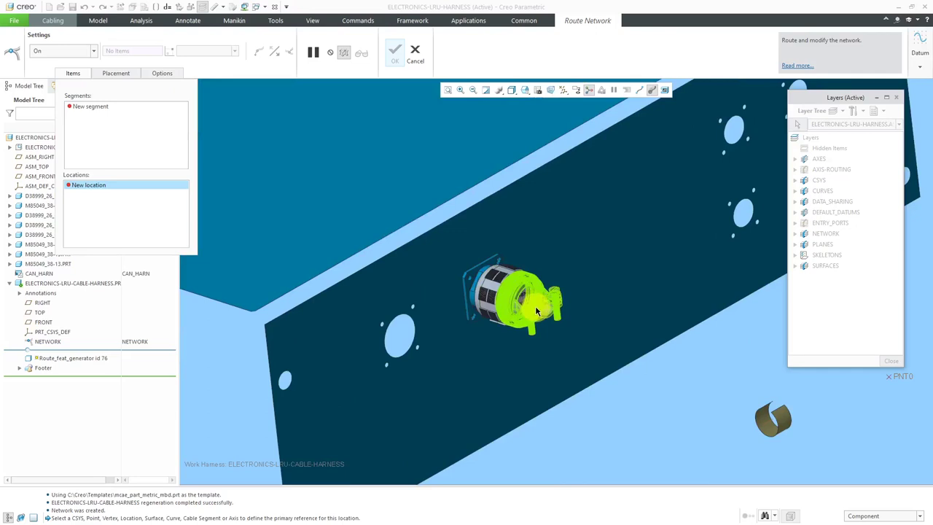
left_click(536, 303)
right_click(811, 162)
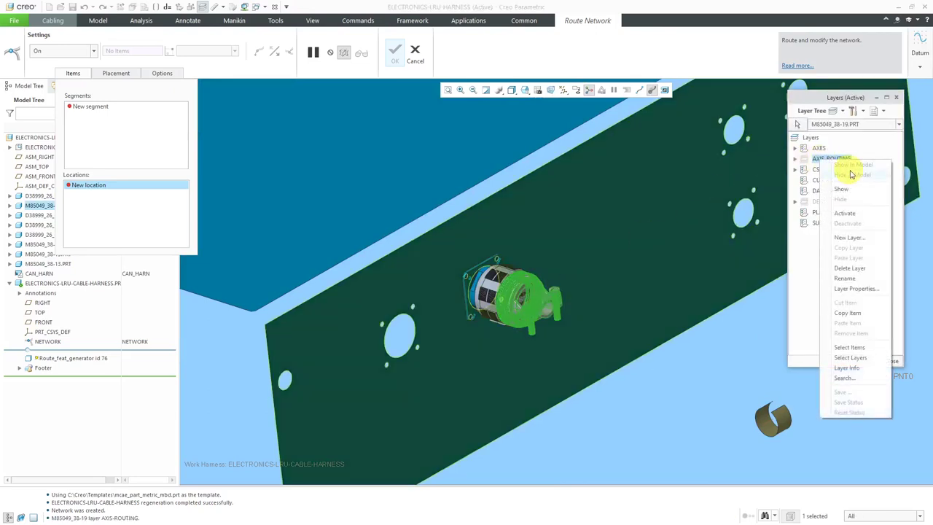
left_click(853, 186)
left_click(890, 361)
middle_click_drag(772, 314, 571, 220)
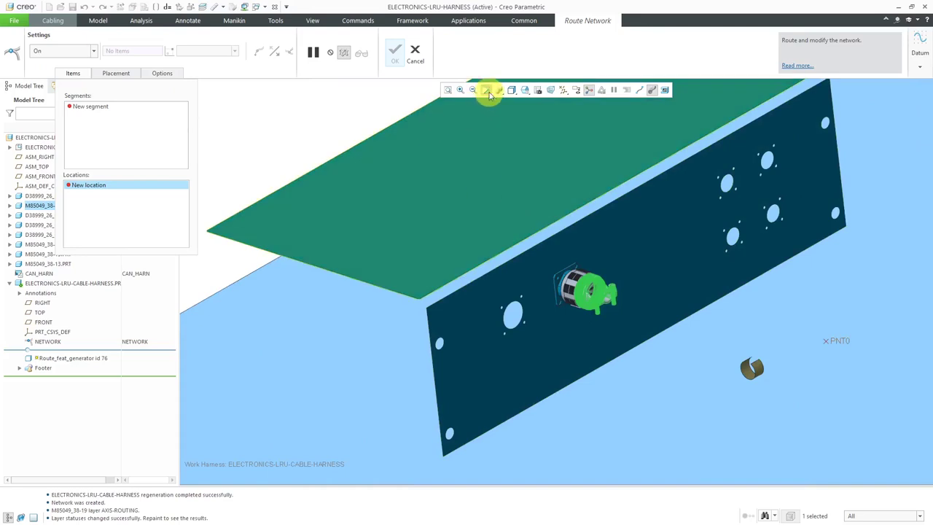
left_click(294, 104)
Place the network segment's first location on the backshell's AXIS-ROUTING datum axis
scroll(623, 312, "up", 3)
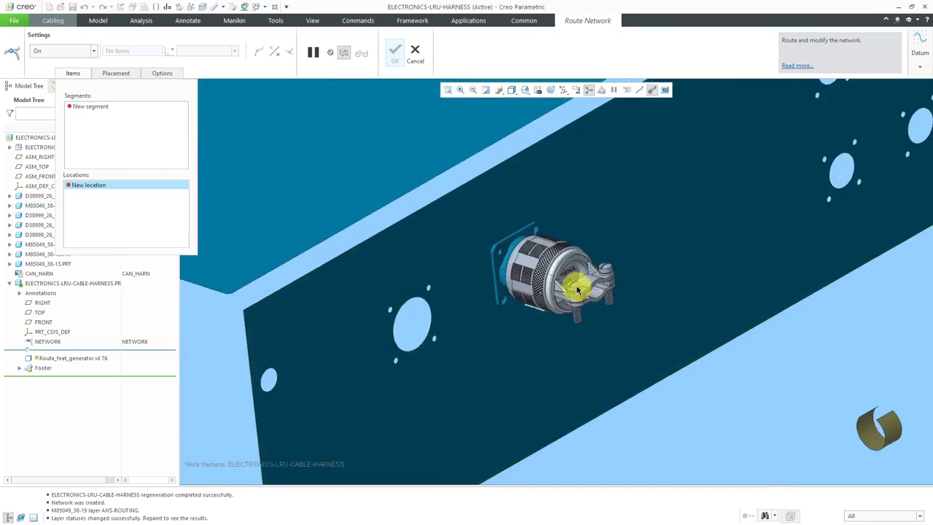
scroll(579, 288, "up", 3)
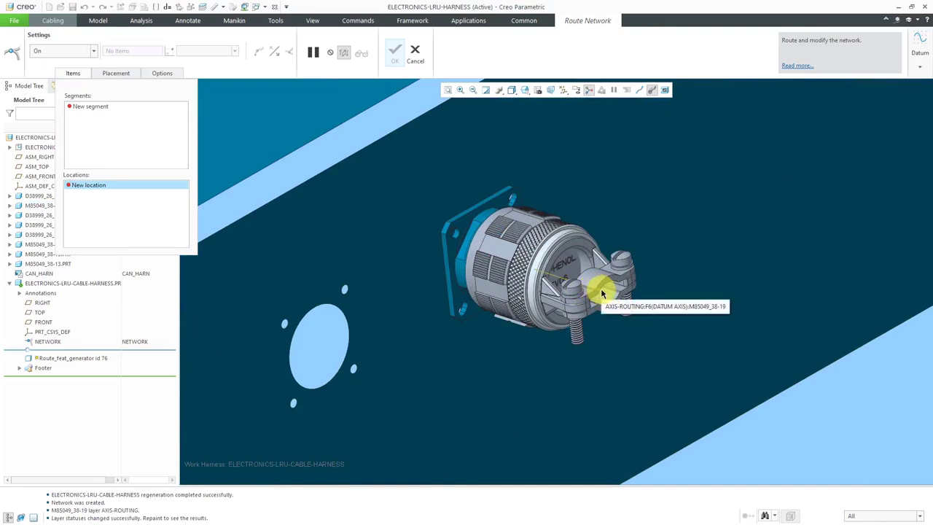
left_click(602, 294)
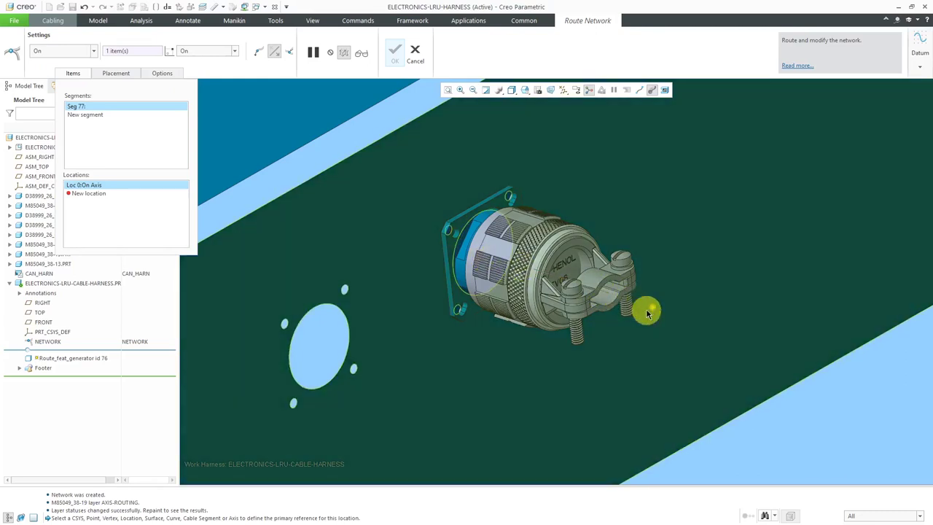
Enable Along Axis and route the segment through the axis of the clip in front of the connector
scroll(531, 260, "down", 5)
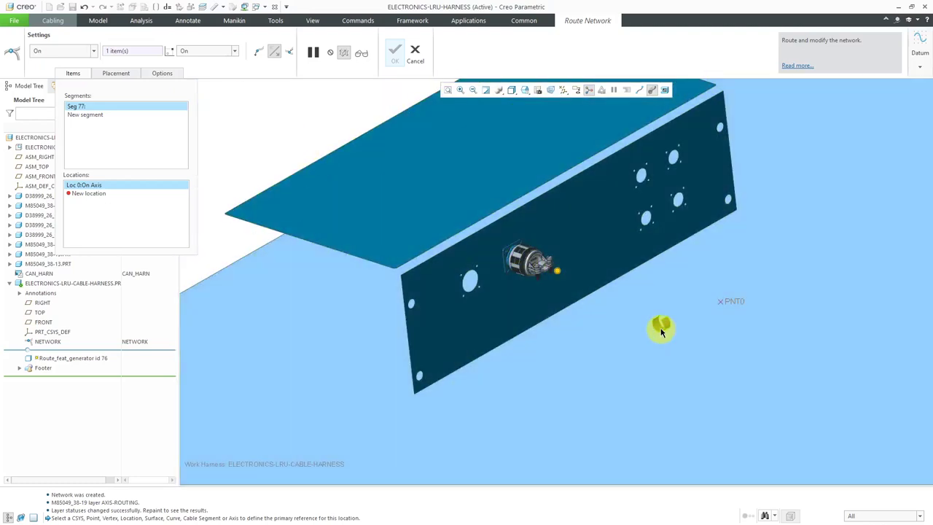
right_click(286, 151)
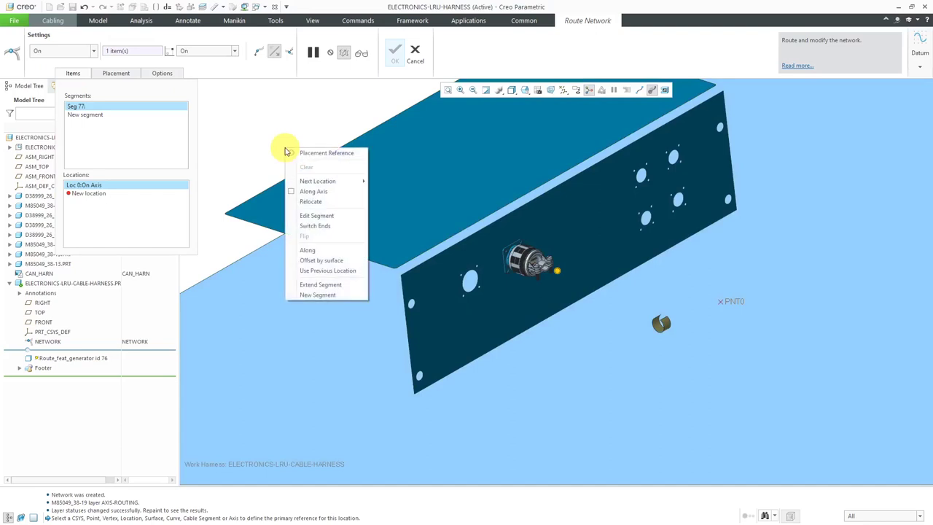
left_click(291, 191)
scroll(641, 329, "up", 5)
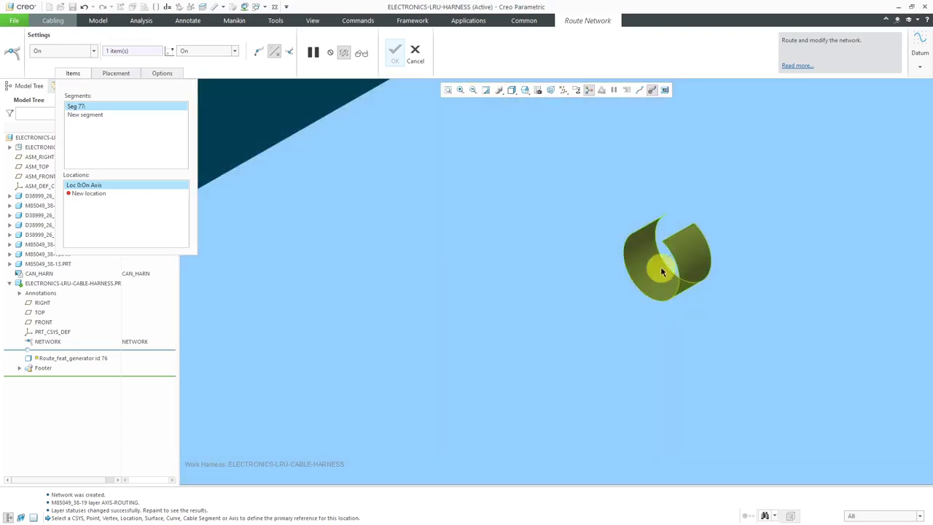
left_click(650, 270)
scroll(644, 323, "down", 4)
scroll(635, 322, "down", 3)
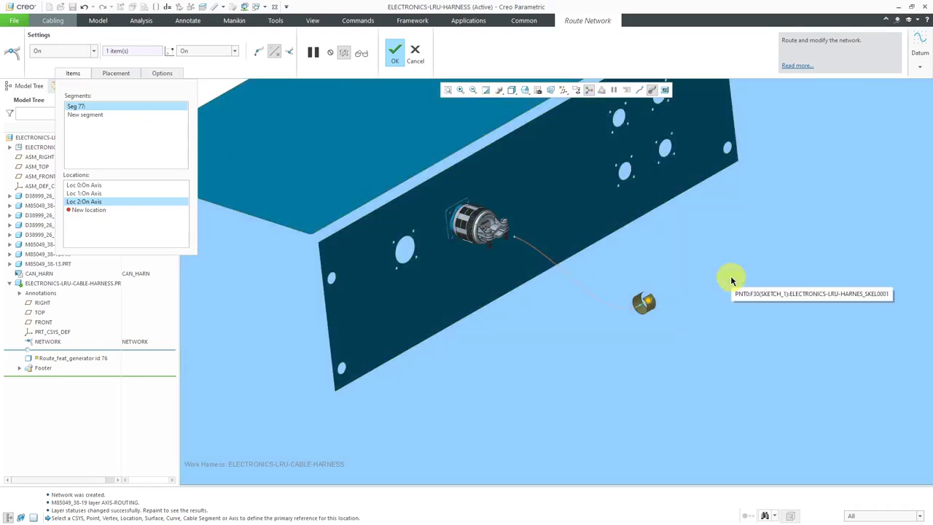
Route the segment to datum point PNT0 and add a Use Direction location along the base plate's edge beside the controller
left_click(732, 281)
middle_click_drag(729, 274, 620, 291)
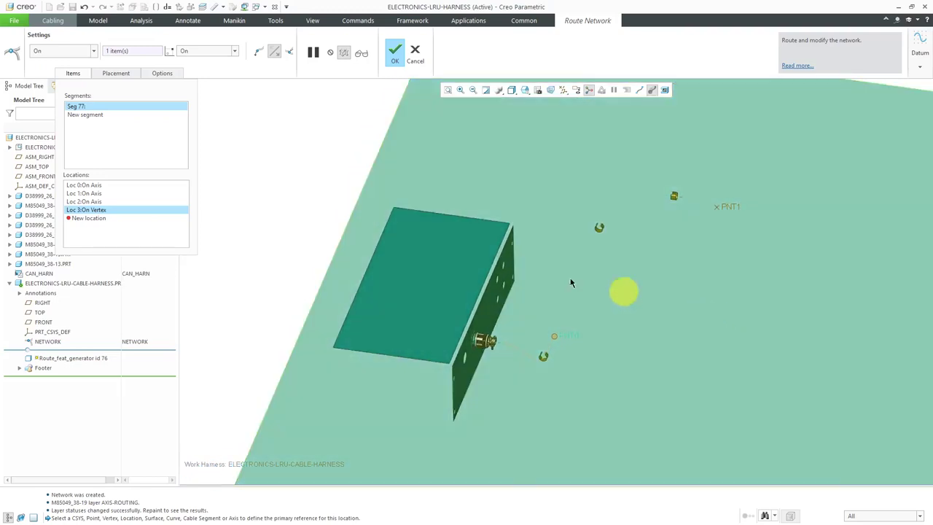
right_click(240, 163)
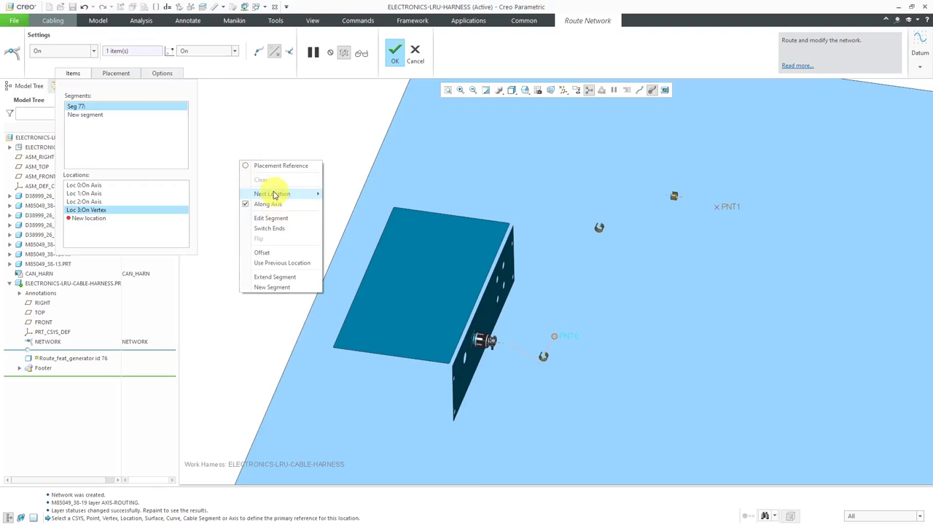
mouse_move(284, 194)
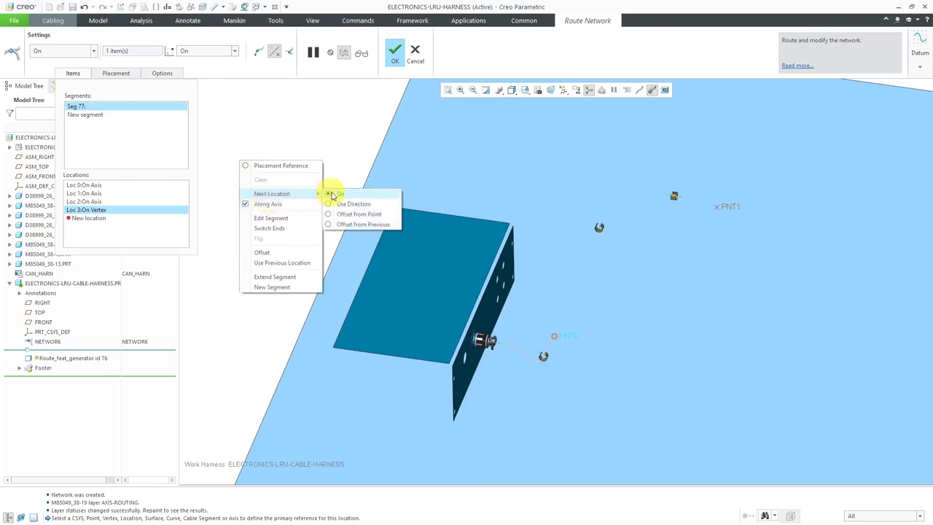
left_click(352, 205)
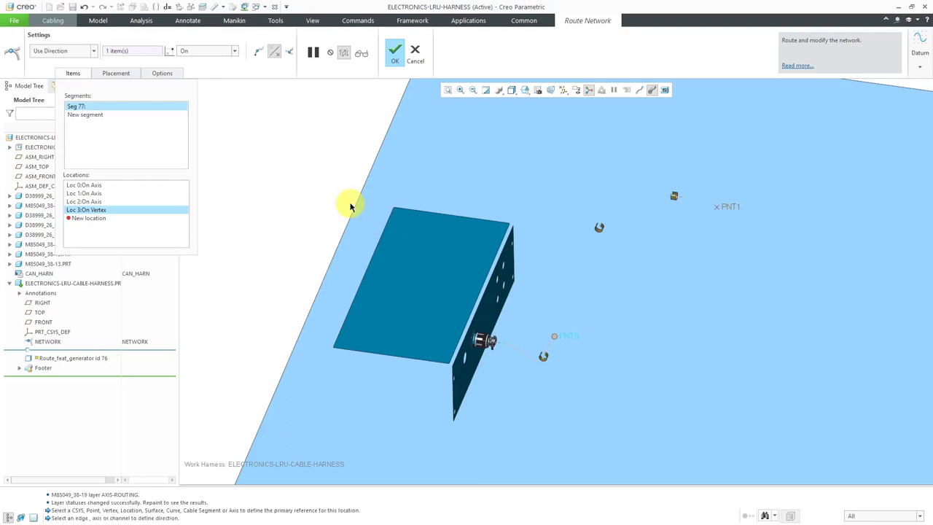
left_click(379, 148)
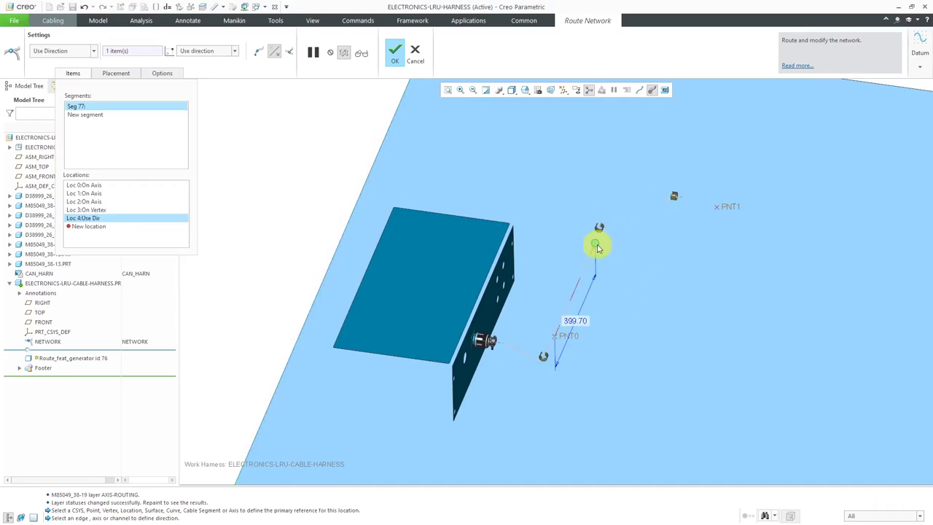
Move the direction-based location towards the second clip and set its distance from PNT0 to 400
middle_click_drag(598, 243, 591, 263)
scroll(632, 121, "up", 4)
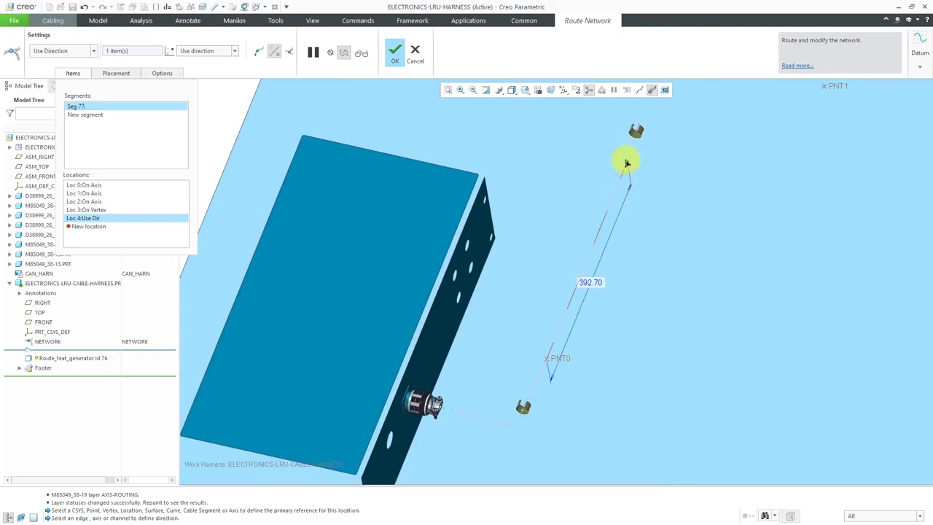
left_click(628, 160)
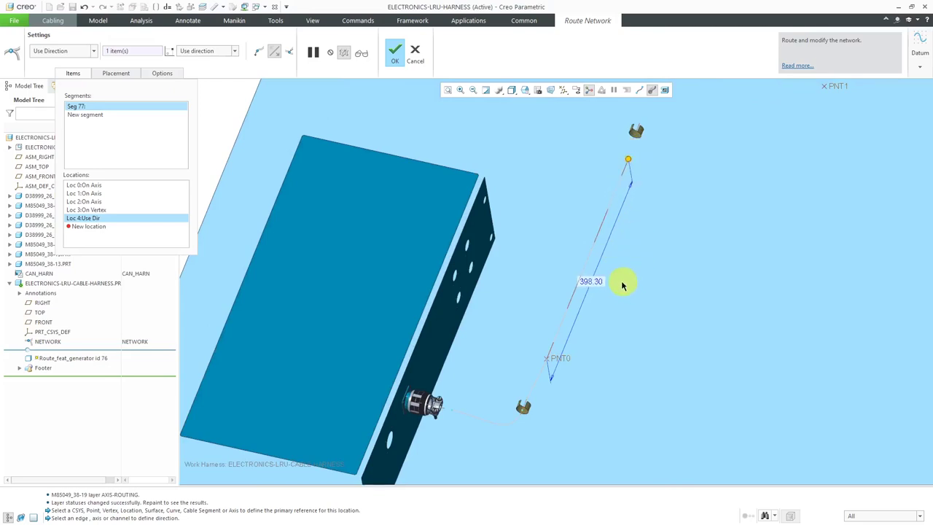
double_click(595, 286)
type("400")
key("Return")
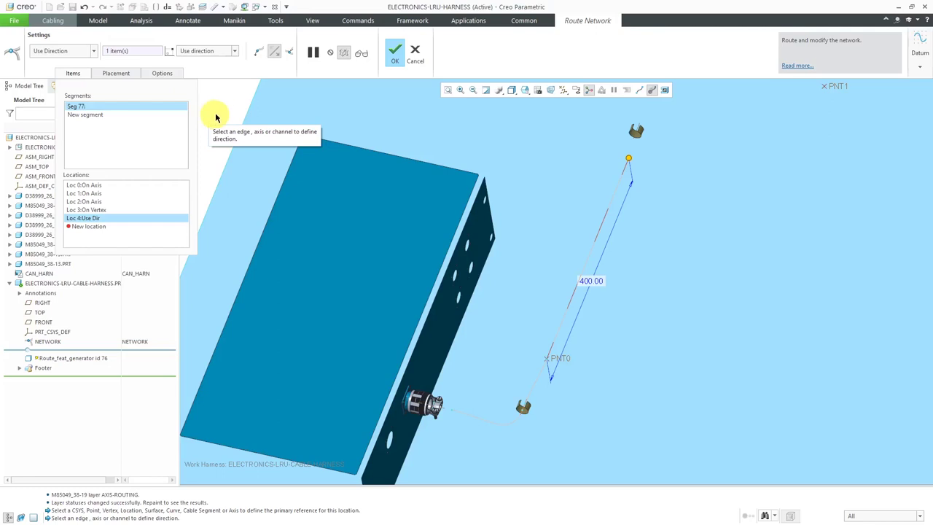
right_click(219, 115)
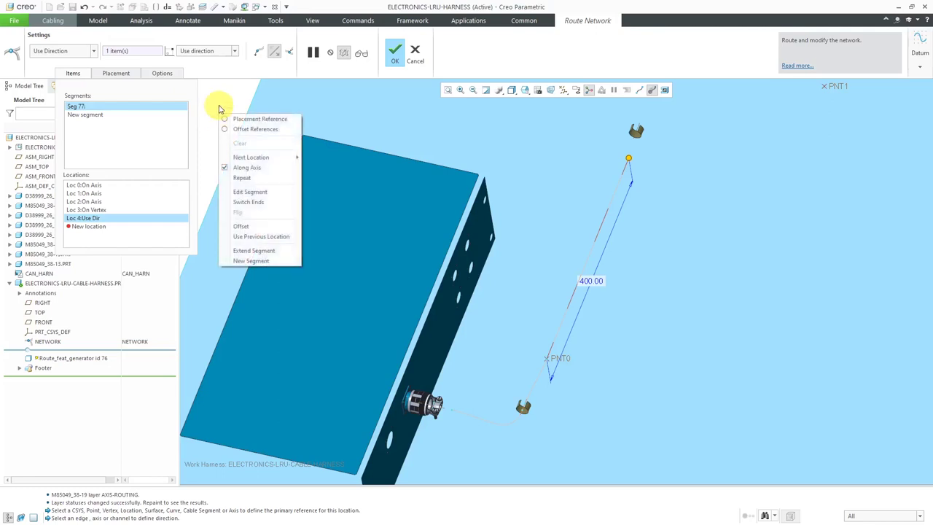
left_click(218, 104)
scroll(638, 131, "down", 5)
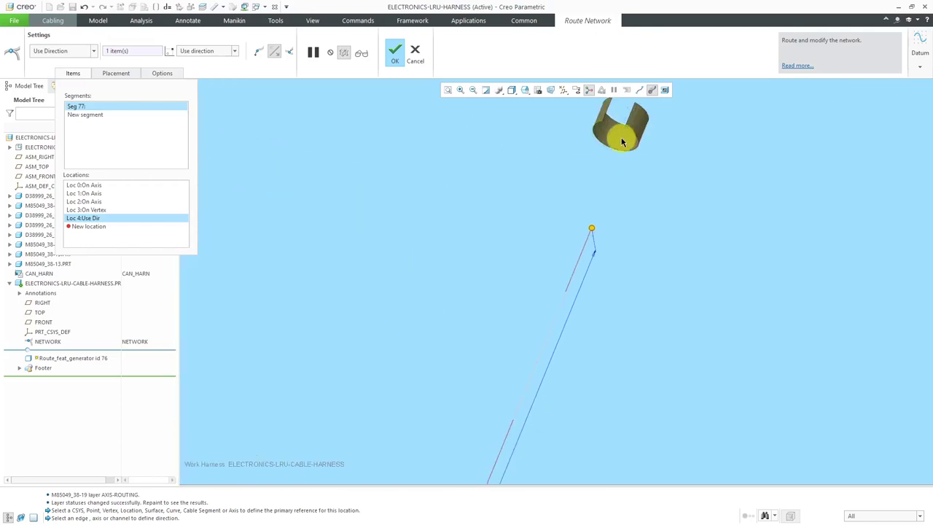
left_click(615, 138)
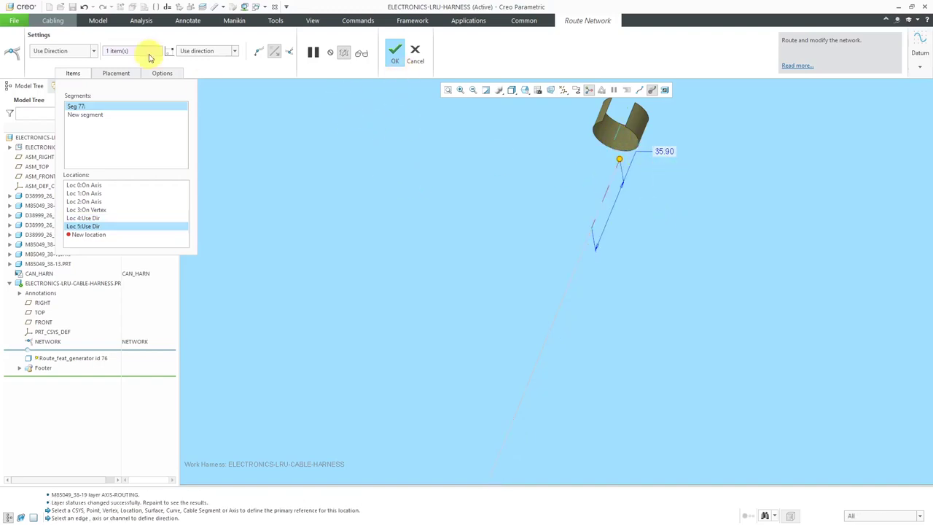
left_click(83, 6)
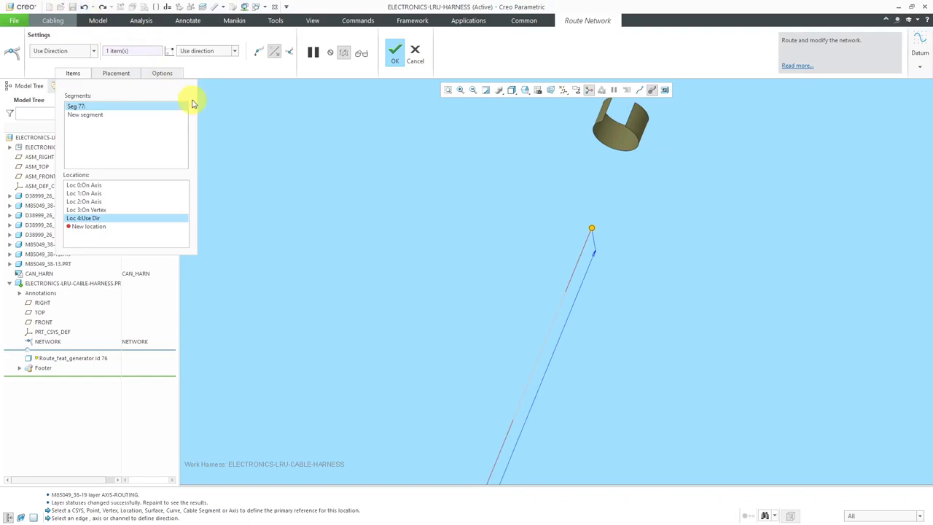
Switch the next location type to On and route the segment through the axis of the second clip
right_click(405, 159)
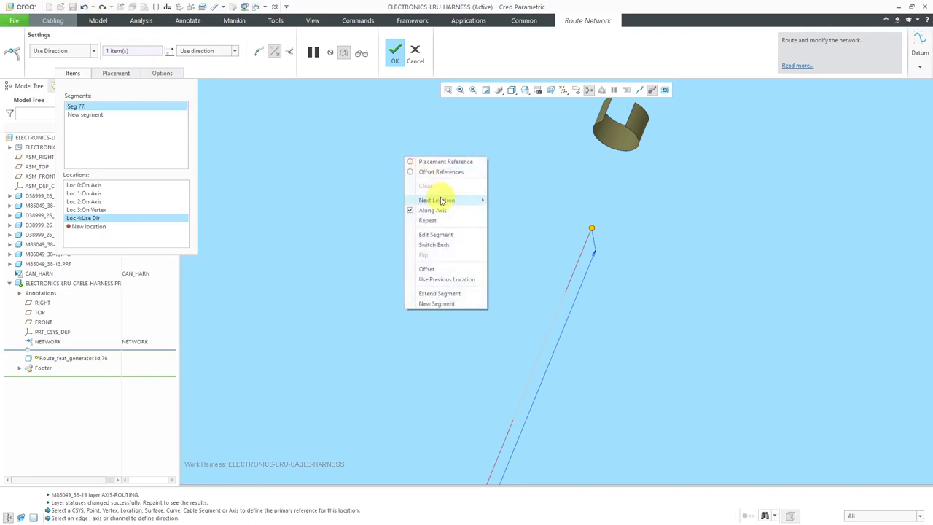
mouse_move(440, 200)
left_click(507, 201)
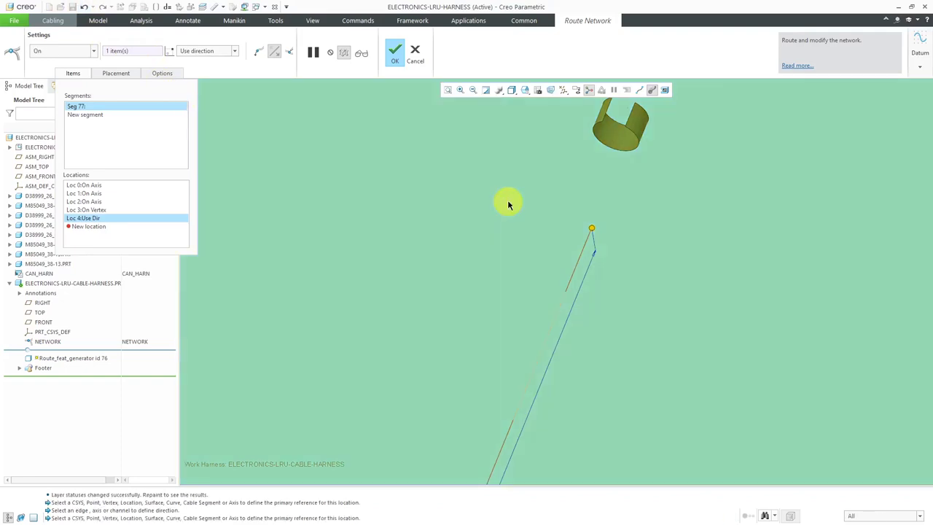
left_click(618, 137)
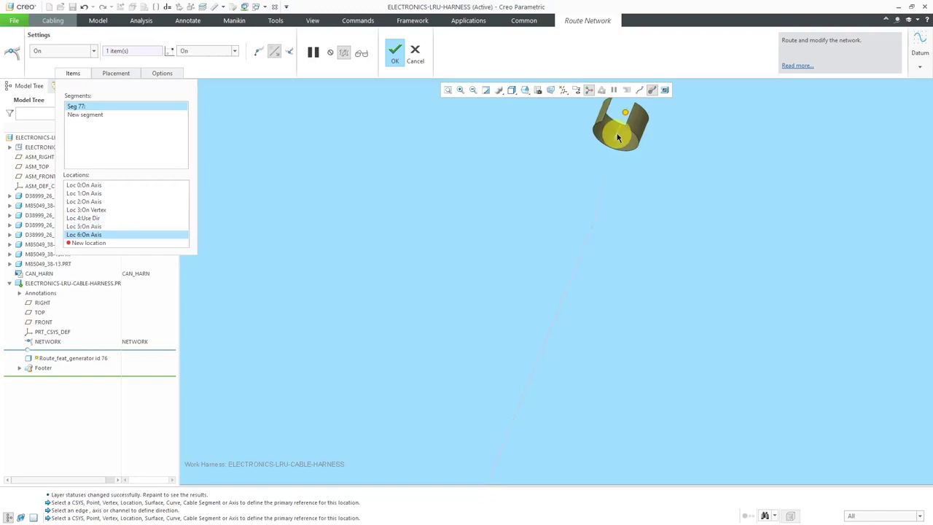
Route the segment along the axis of the third clip, the one just before datum point PNT1
scroll(651, 198, "down", 4)
scroll(578, 193, "down", 3)
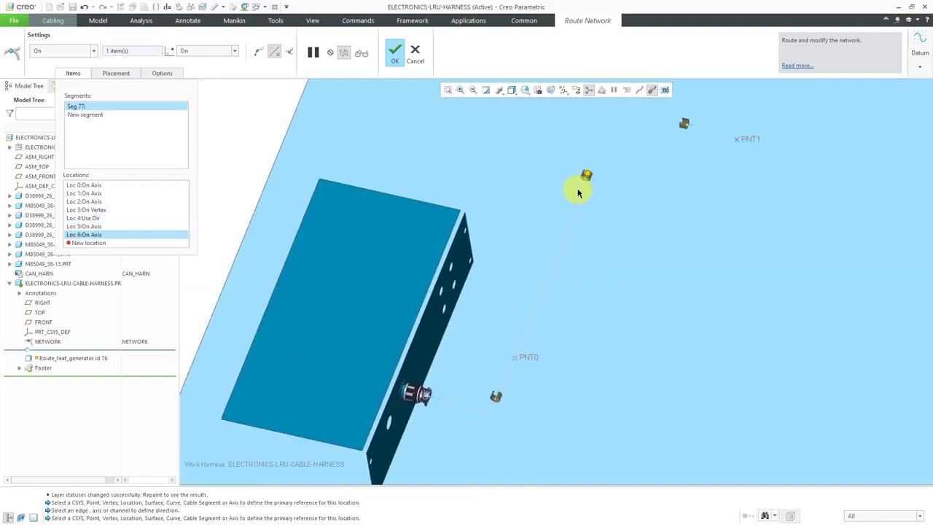
scroll(700, 127, "up", 2)
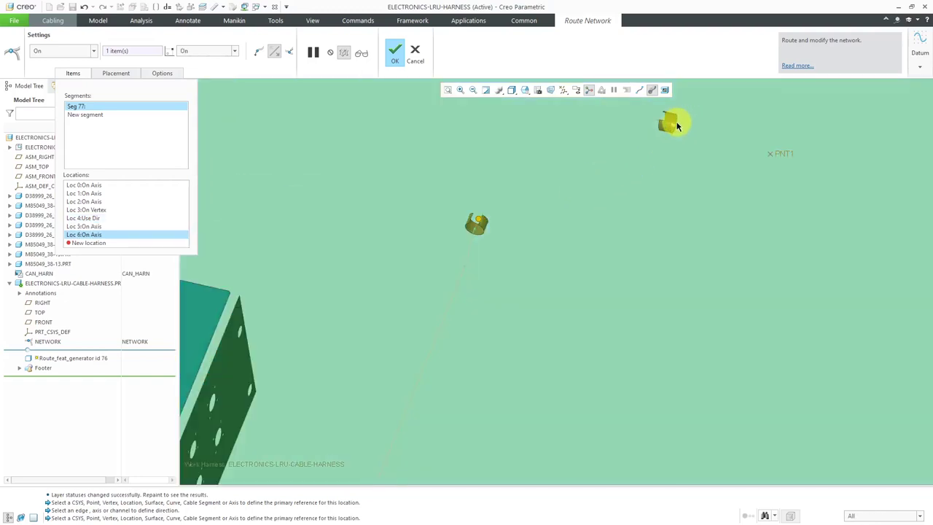
scroll(664, 121, "up", 5)
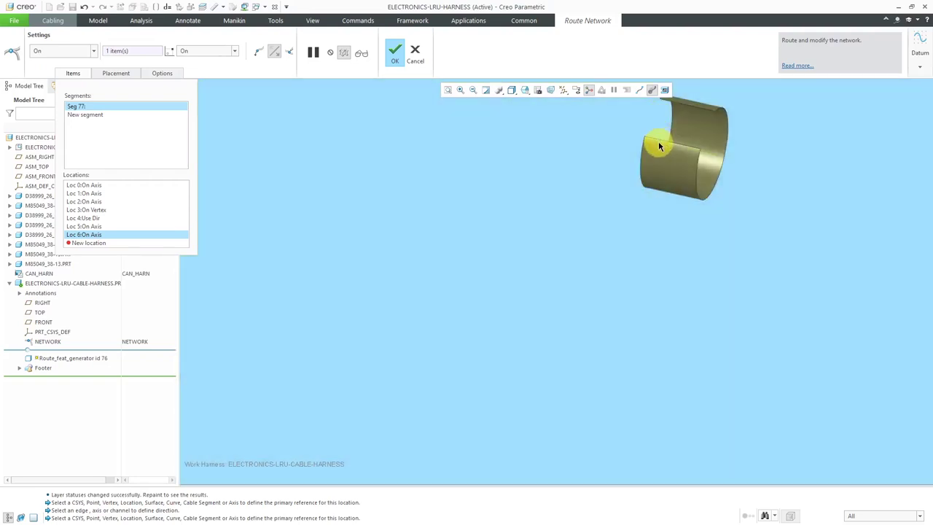
left_click(659, 144)
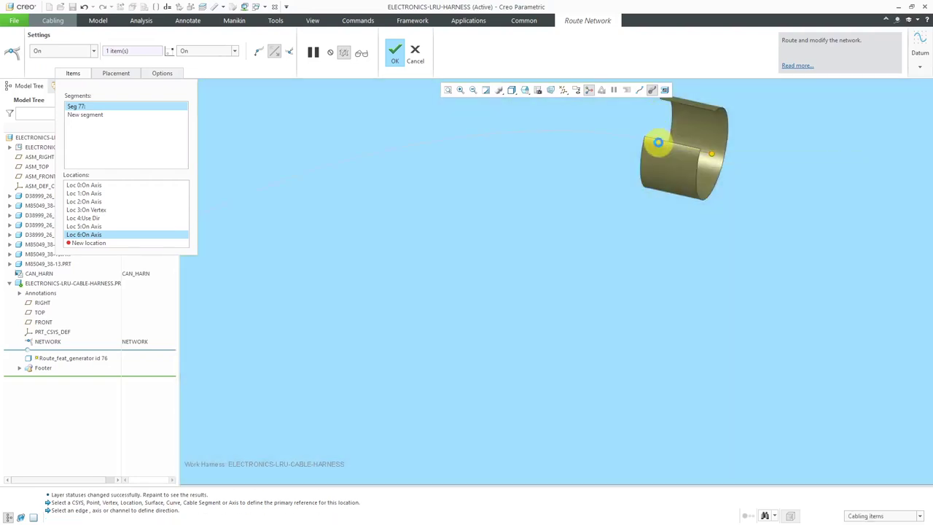
scroll(658, 146, "down", 6)
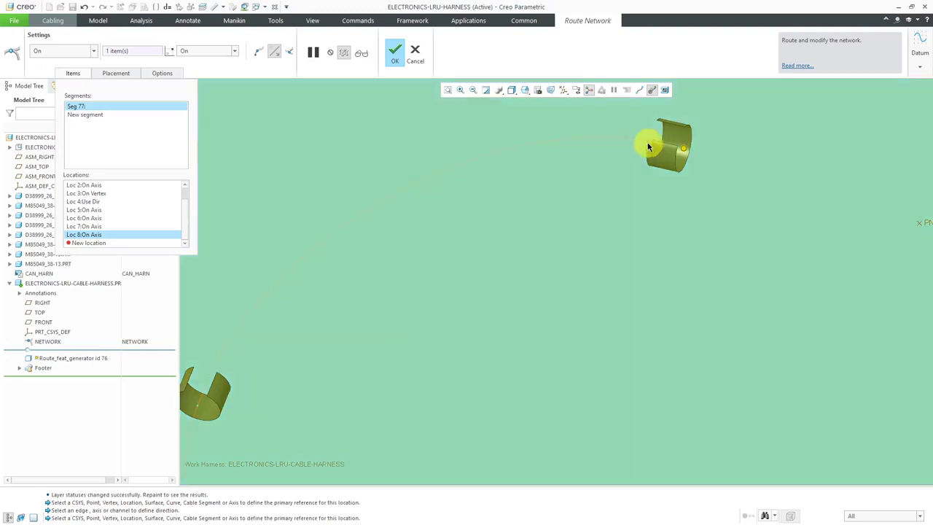
scroll(595, 221, "down", 3)
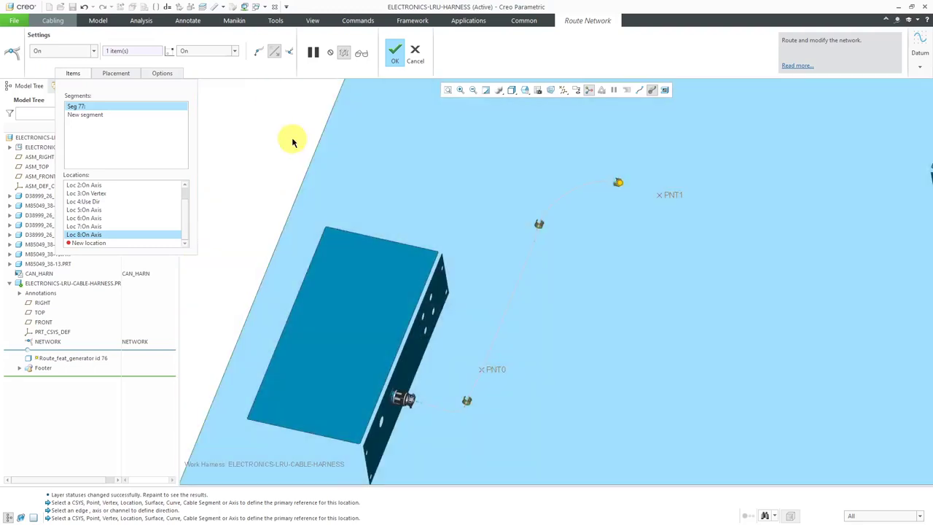
Disable preselection highlighting in the program's selection options
left_click(14, 21)
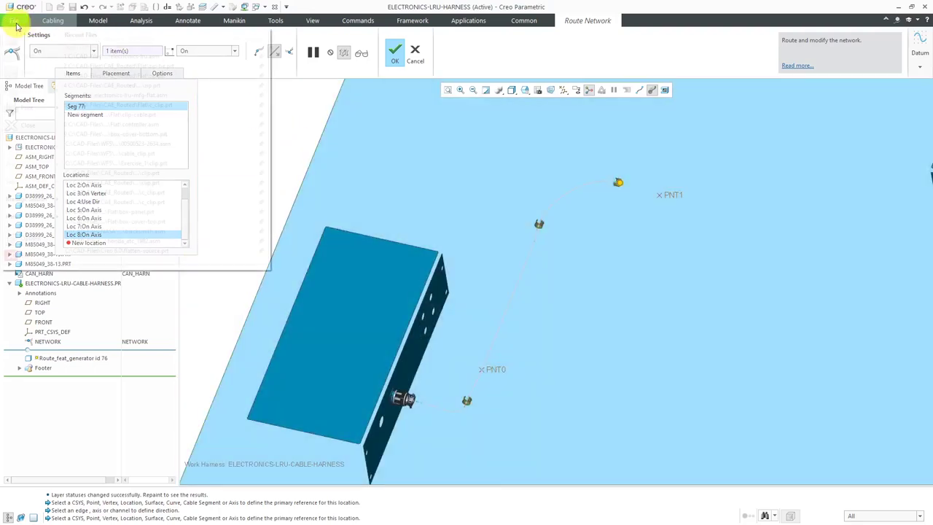
mouse_move(44, 210)
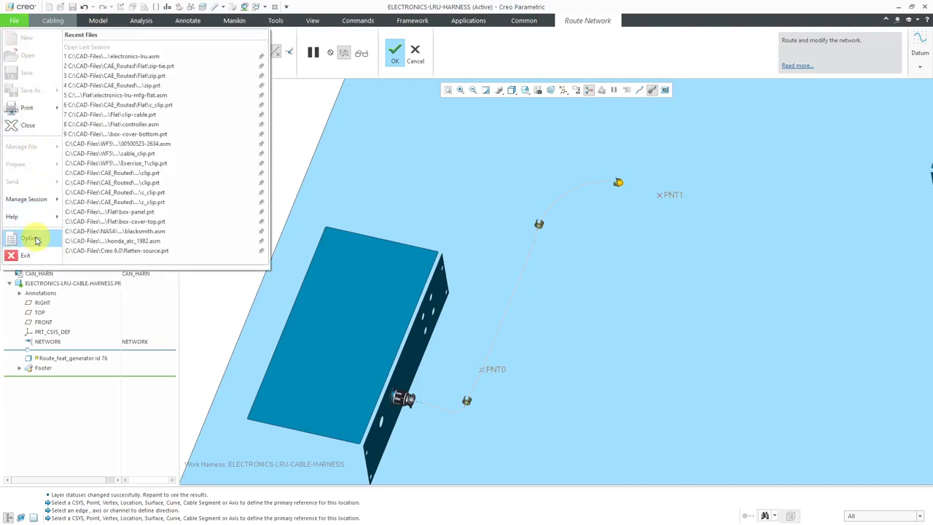
left_click(33, 239)
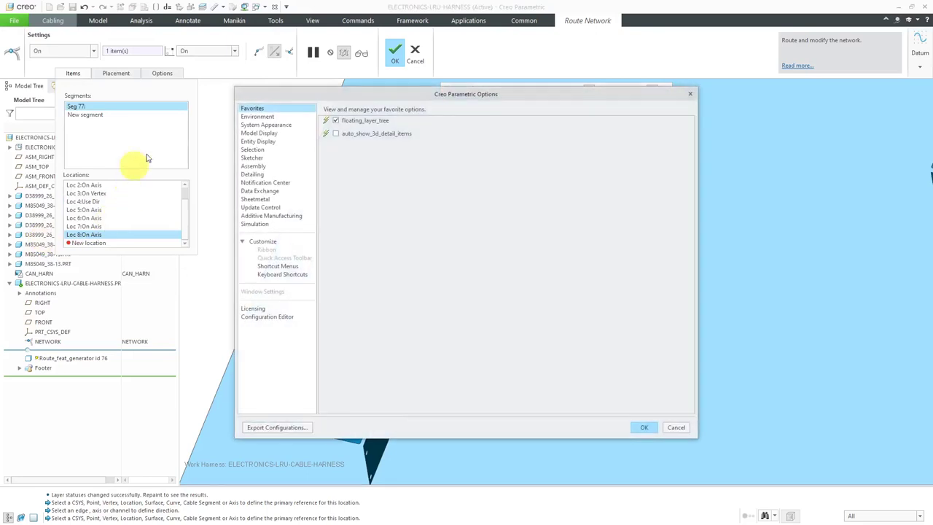
left_click(260, 149)
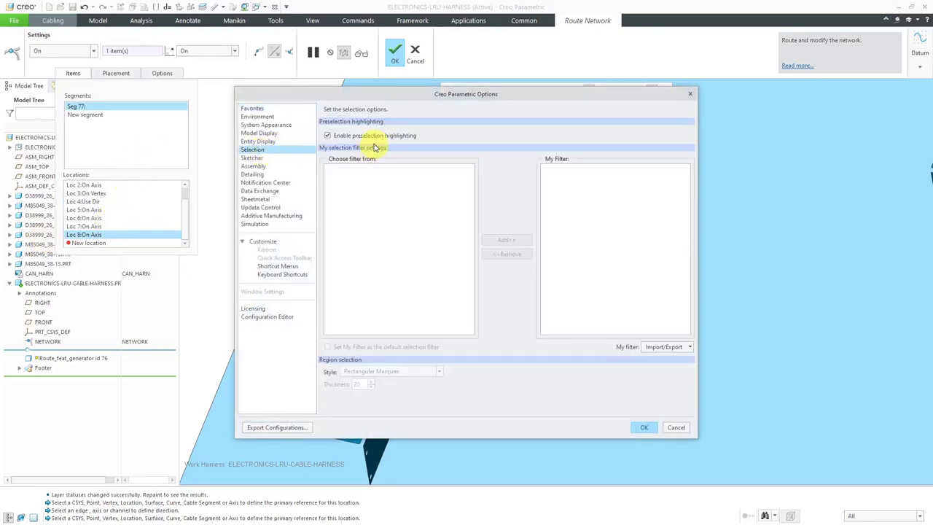
left_click(328, 137)
left_click(644, 430)
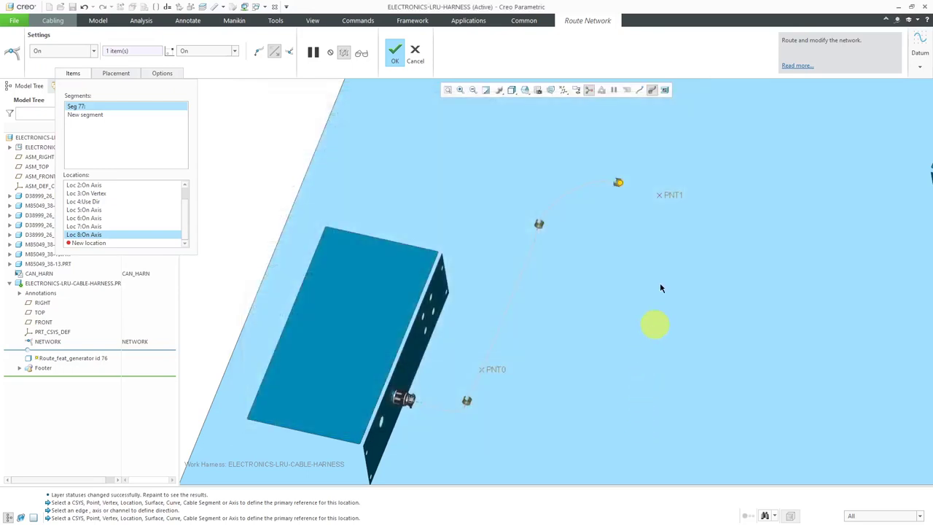
Query the geometry at datum point PNT1 and place the segment's next location on that point
right_click(235, 132)
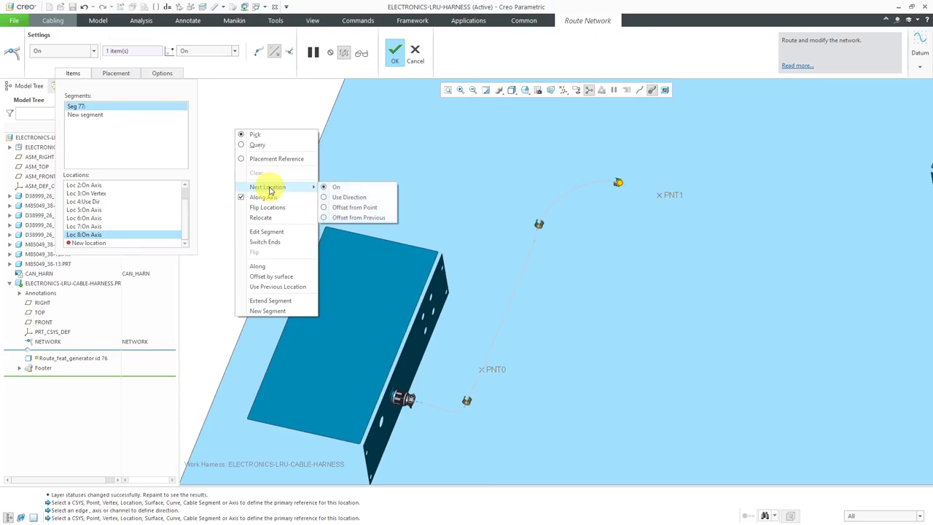
left_click(214, 152)
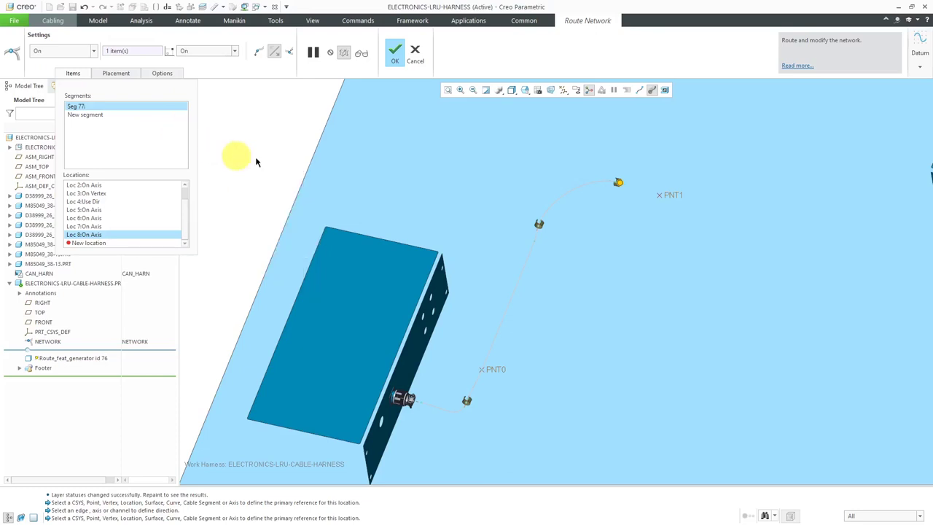
right_click(666, 198)
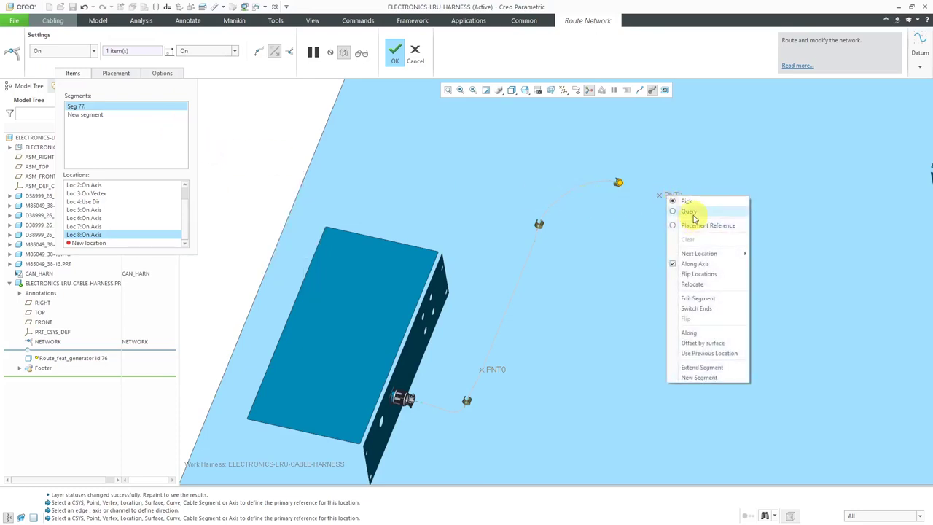
left_click(691, 211)
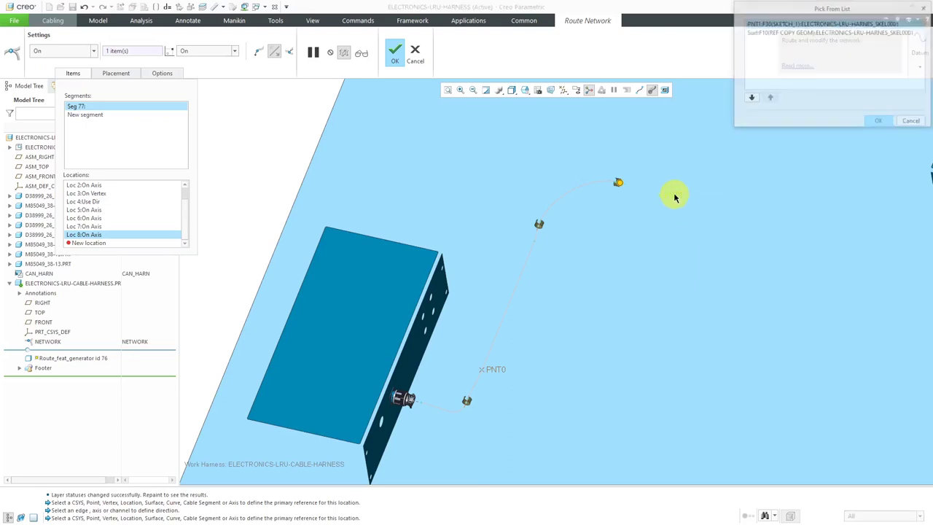
left_click(879, 121)
scroll(401, 211, "down", 2)
scroll(402, 211, "down", 1)
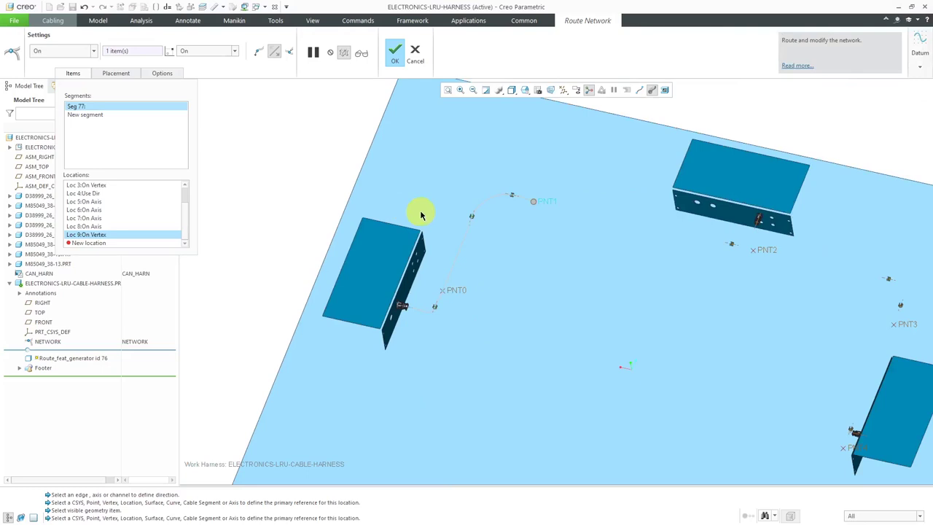
Add a Use Direction location after PNT1 that follows the base plate's far edge behind the second controller box
right_click(294, 168)
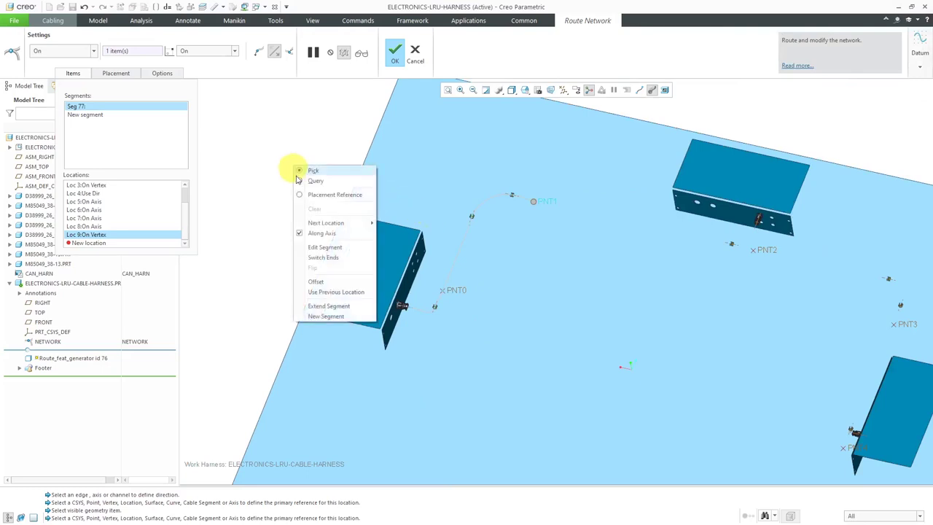
mouse_move(343, 222)
left_click(407, 233)
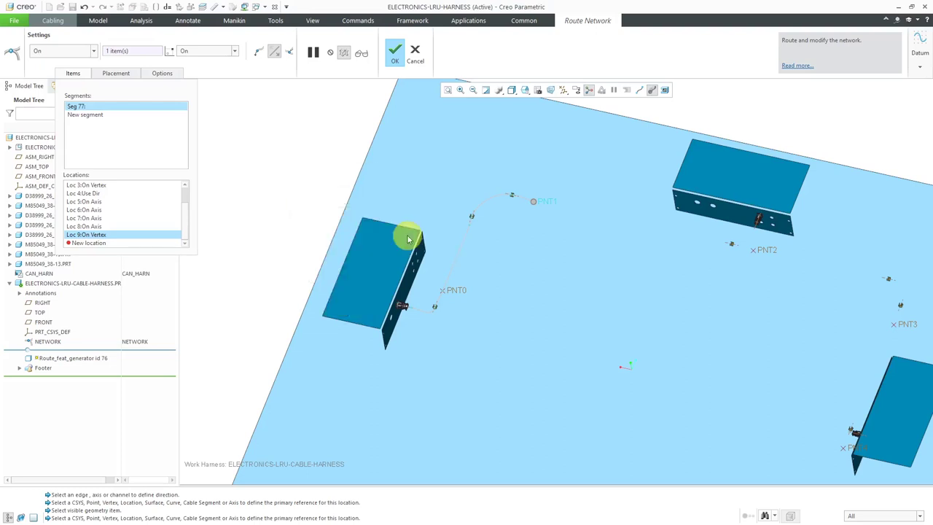
left_click(722, 138)
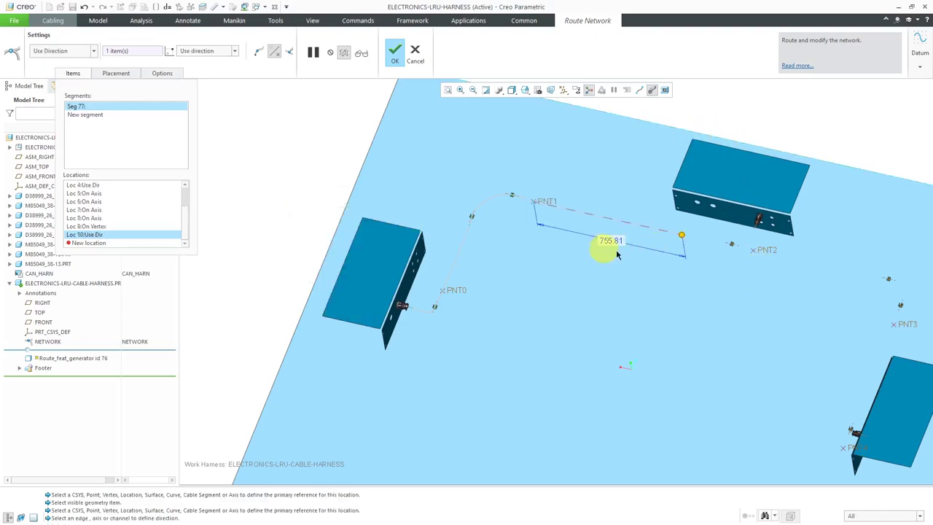
Set the Use Direction location's distance from PNT1 to 900
middle_click_drag(705, 234, 630, 250)
left_click(564, 238)
type("900")
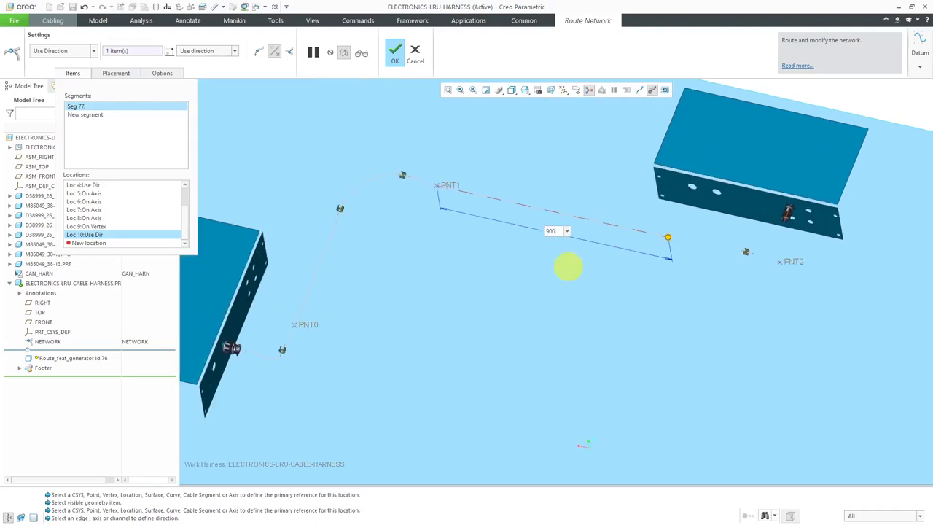
key("Return")
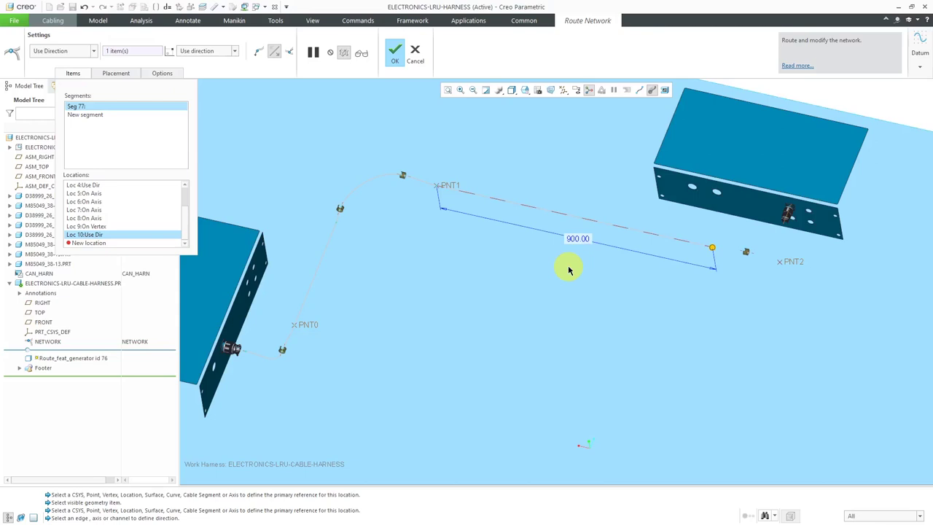
Query the clip just before PNT2 and route the segment along its axis using an On location
right_click(568, 269)
mouse_move(590, 334)
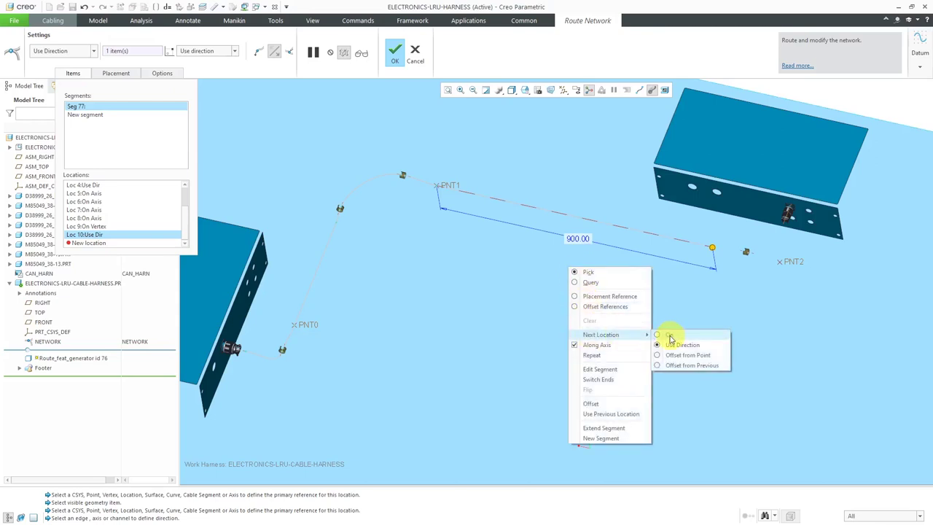
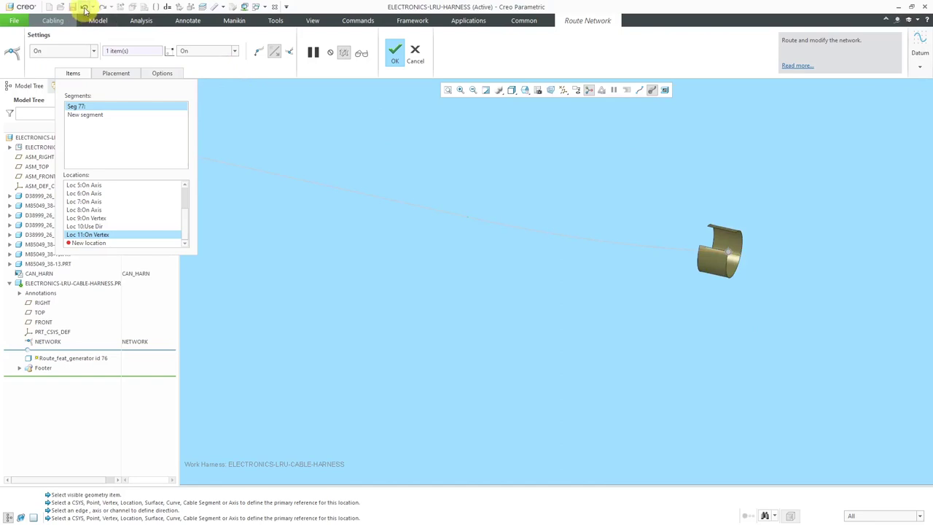
right_click(663, 217)
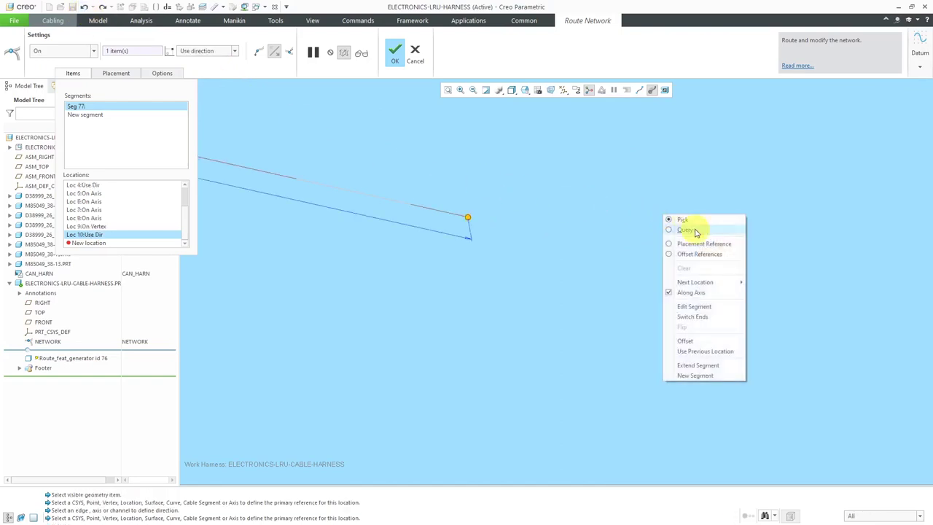
left_click(690, 230)
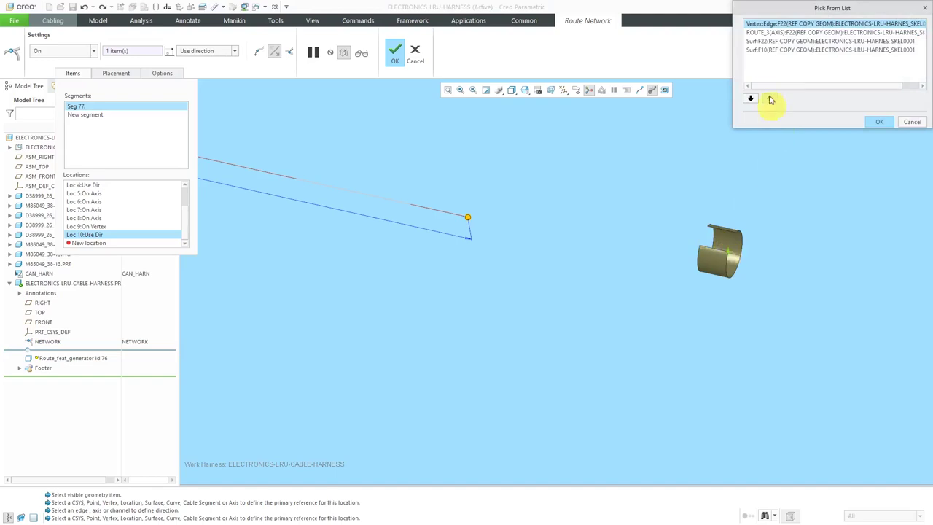
left_click(770, 33)
left_click(882, 121)
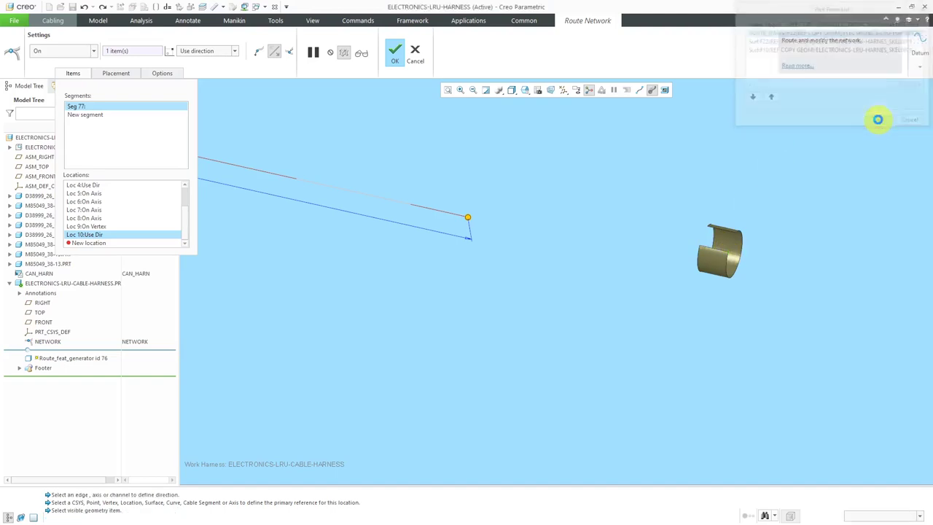
Query the geometry at datum point PNT2 and place the segment's next On location on that point
scroll(435, 244, "up", 3)
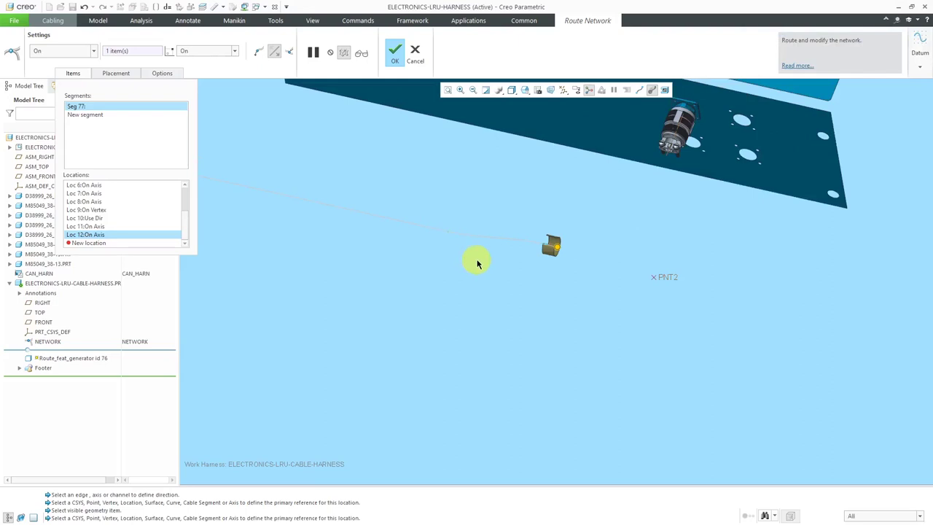
right_click(670, 242)
mouse_move(711, 296)
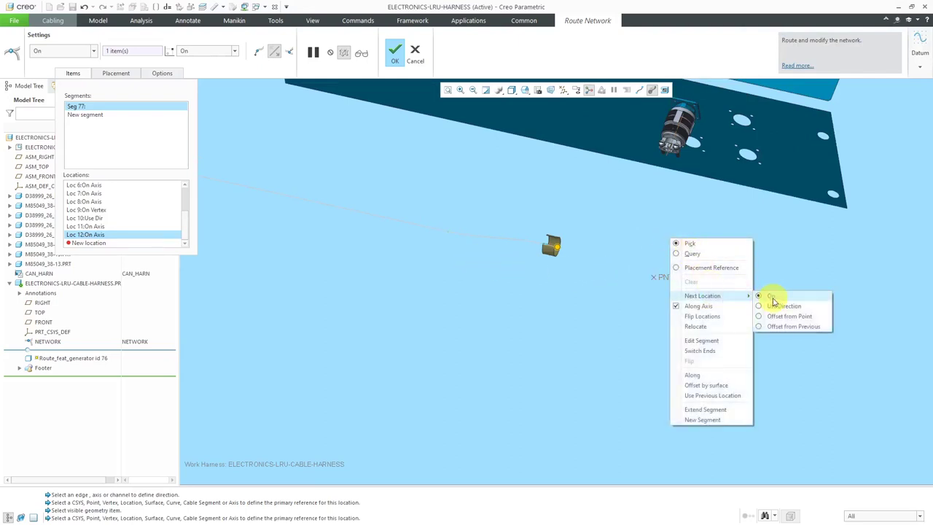
left_click(772, 297)
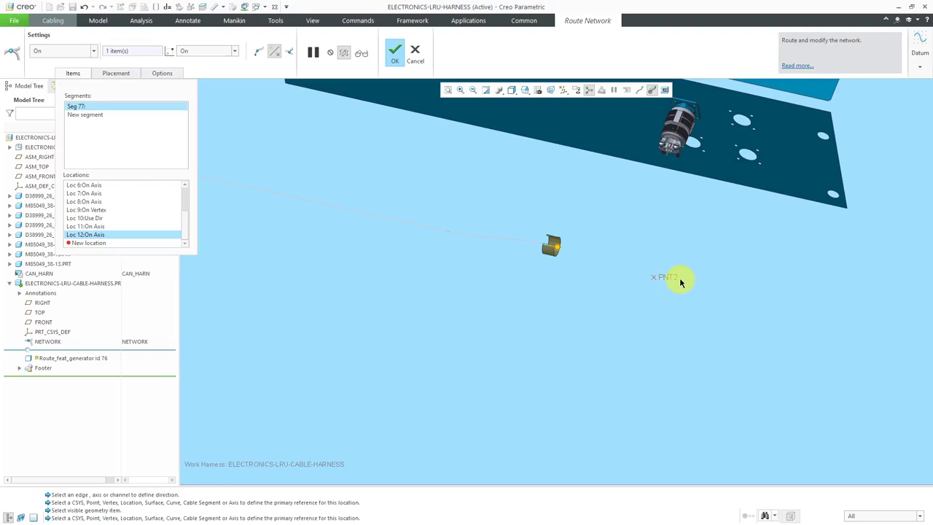
right_click(666, 280)
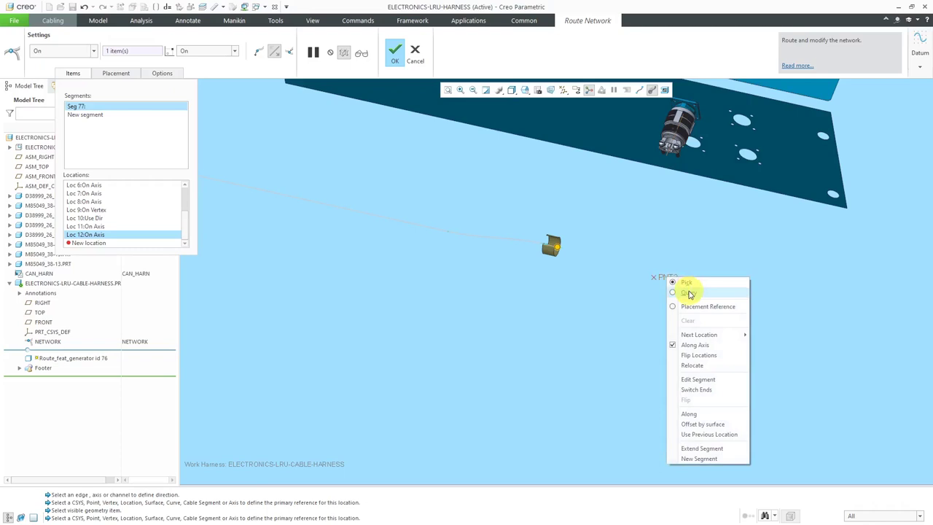
left_click(687, 290)
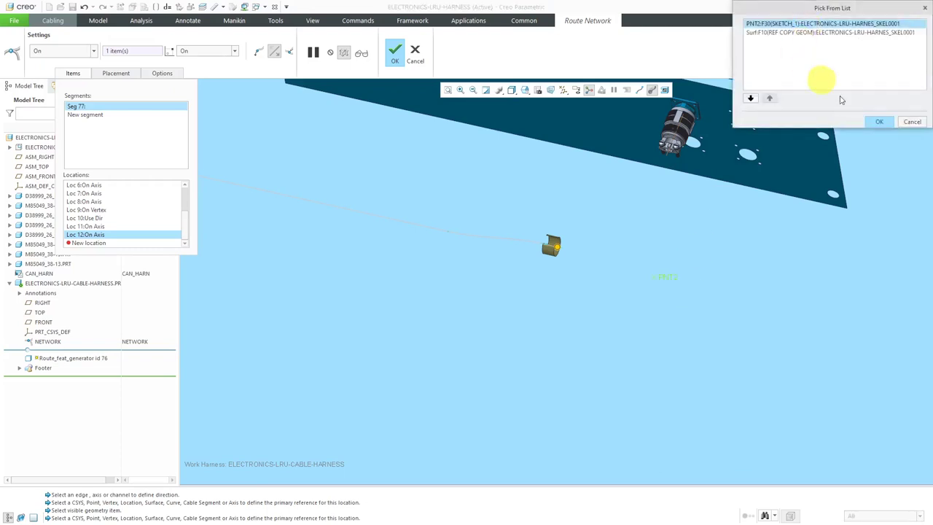
left_click(878, 123)
Add a Use Direction location after PNT2 that follows the base plate's far edge, at a distance of 600
middle_click_drag(525, 223, 457, 251)
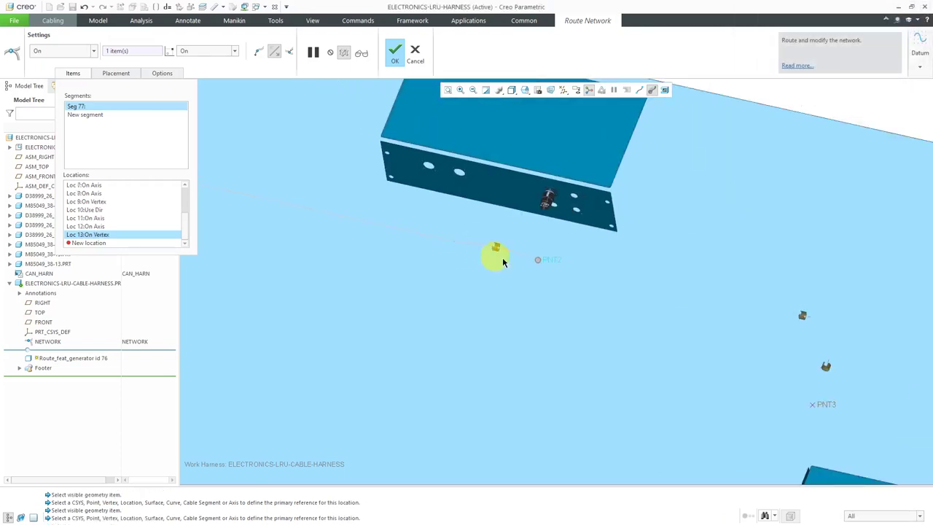
mouse_move(522, 263)
middle_mouse_down()
mouse_move(535, 250)
mouse_move(517, 277)
middle_mouse_up()
right_click(678, 122)
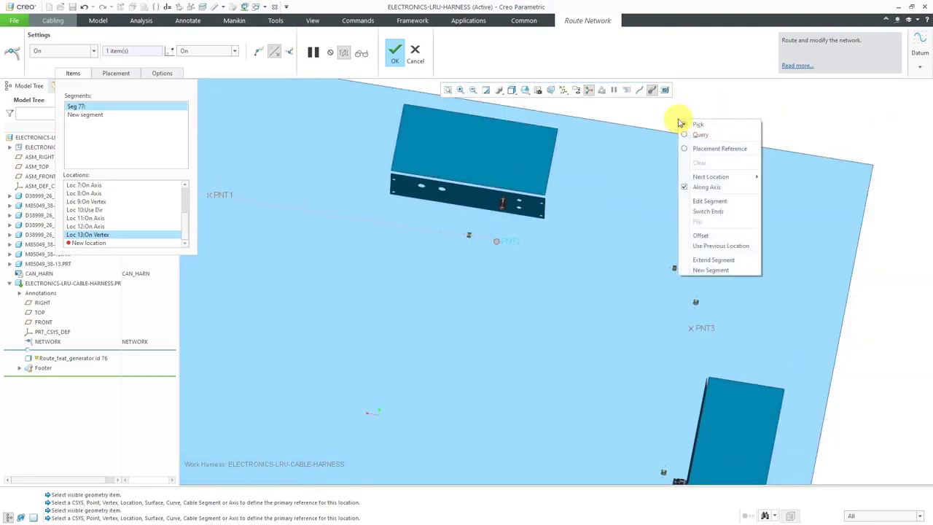
mouse_move(727, 178)
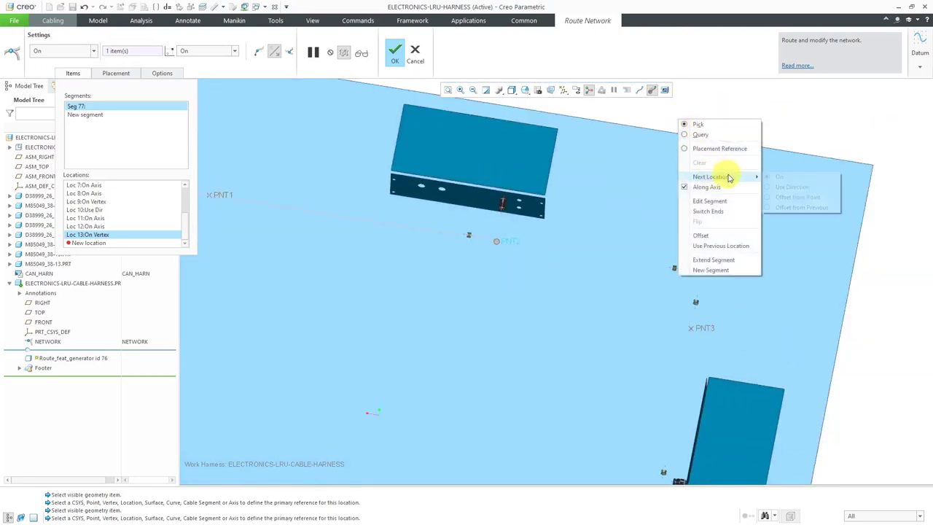
left_click(790, 187)
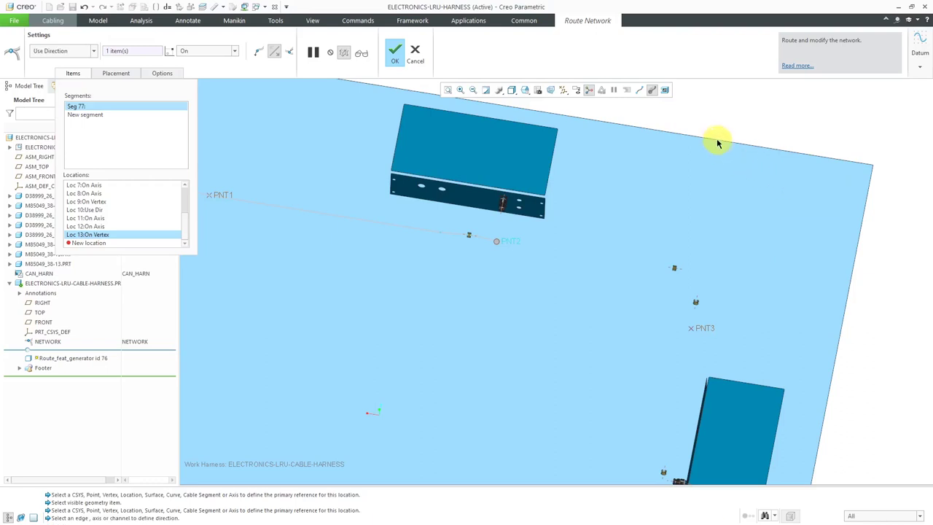
left_click(667, 135)
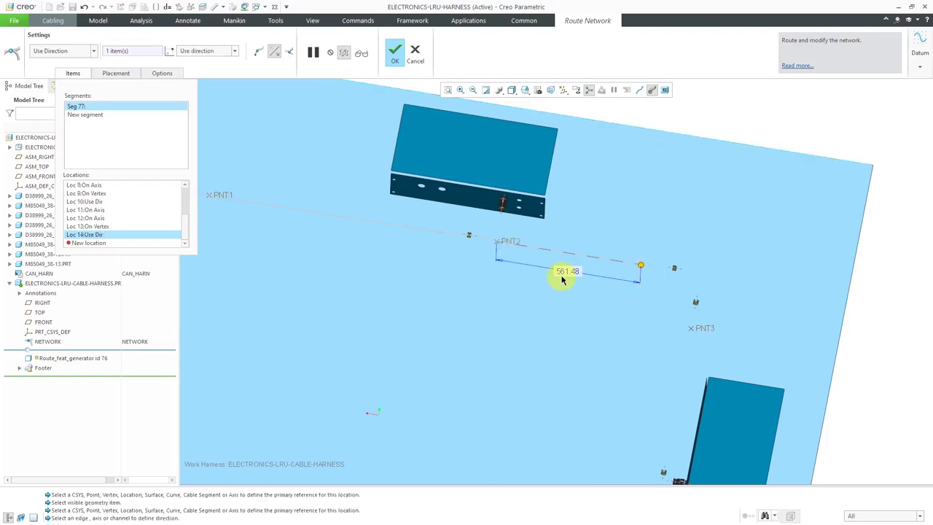
type("600")
key("Return")
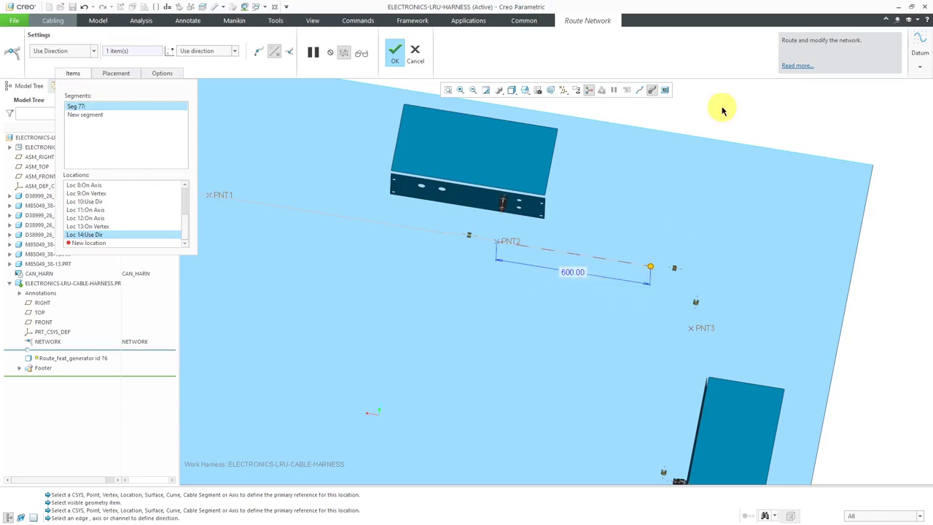
Route the segment along the axis of the first clip at the bend between PNT2 and PNT3, using an On location
right_click(714, 127)
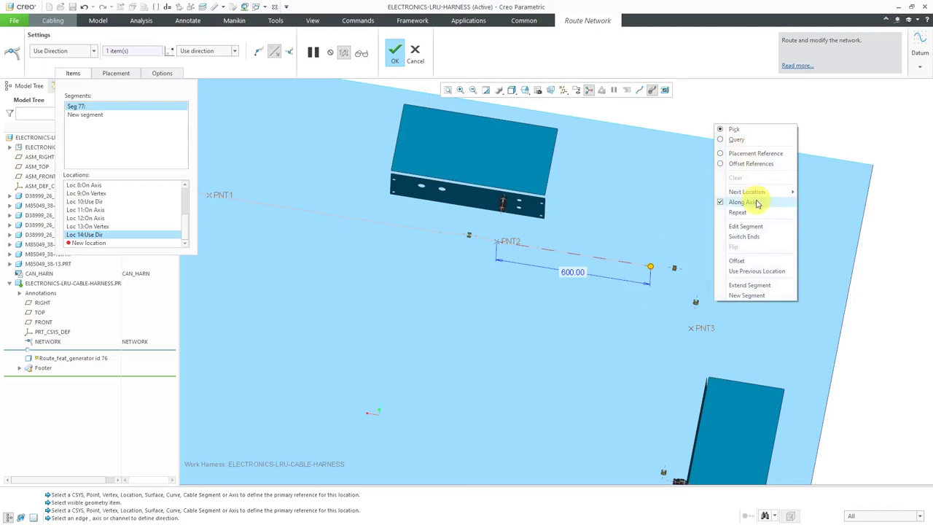
mouse_move(759, 196)
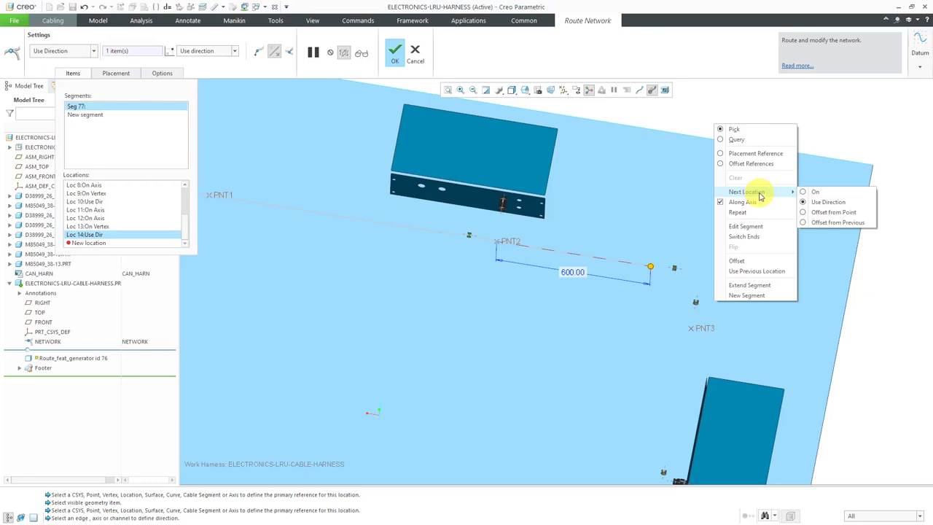
left_click(816, 193)
scroll(648, 254, "down", 3)
right_click(644, 231)
right_click(668, 229)
right_click(642, 234)
left_click(663, 249)
left_click(624, 225)
left_click(877, 118)
Query the second clip at the bend, just before PNT3, and route the segment along its axis
scroll(694, 322, "down", 3)
right_click(770, 279)
left_click(784, 293)
left_click(678, 306)
left_click(877, 119)
Query the geometry at datum point PNT3 and place the segment's next location on that point
scroll(588, 257, "up", 3)
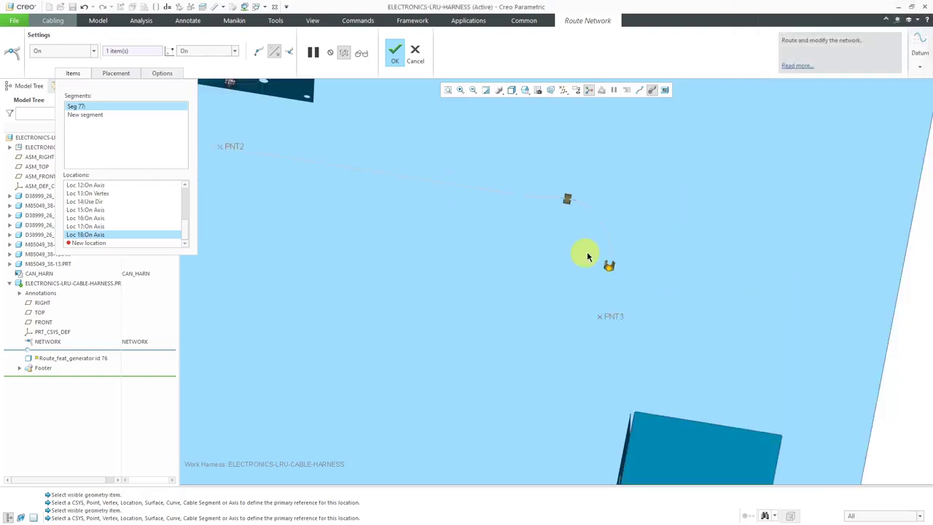
right_click(675, 295)
left_click(623, 304)
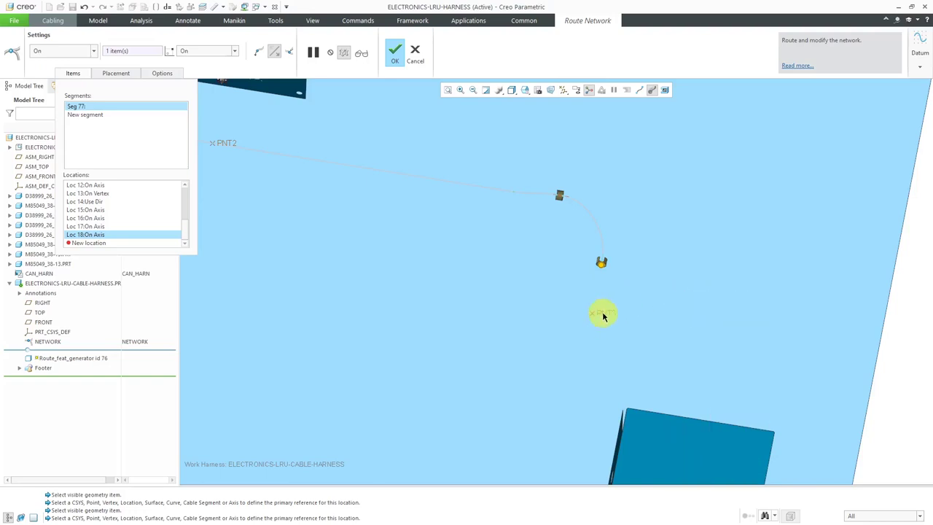
left_click(602, 315)
left_click(876, 119)
Add a Use Direction location after PNT3 that runs parallel to the third controller box's front face toward the next clip
scroll(666, 256, "up", 3)
right_click(786, 291)
mouse_move(816, 347)
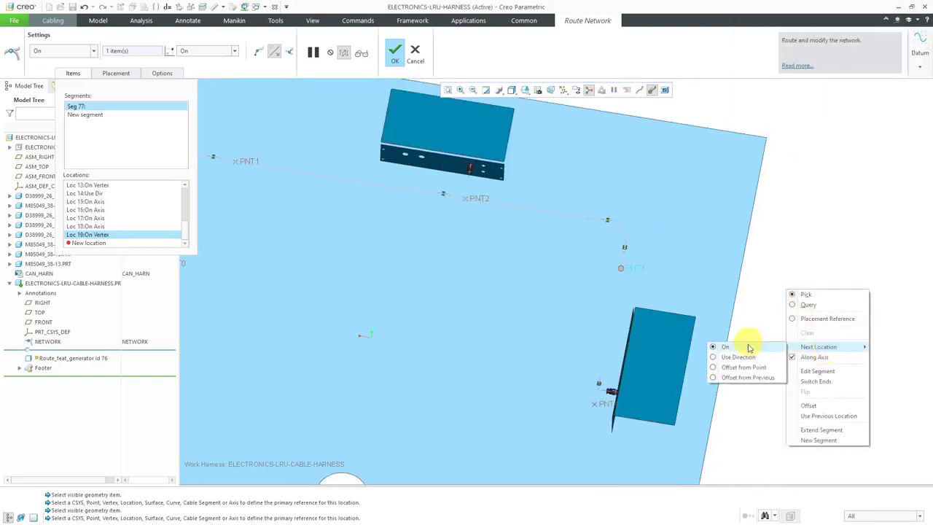
left_click(738, 356)
scroll(615, 374, "down", 3)
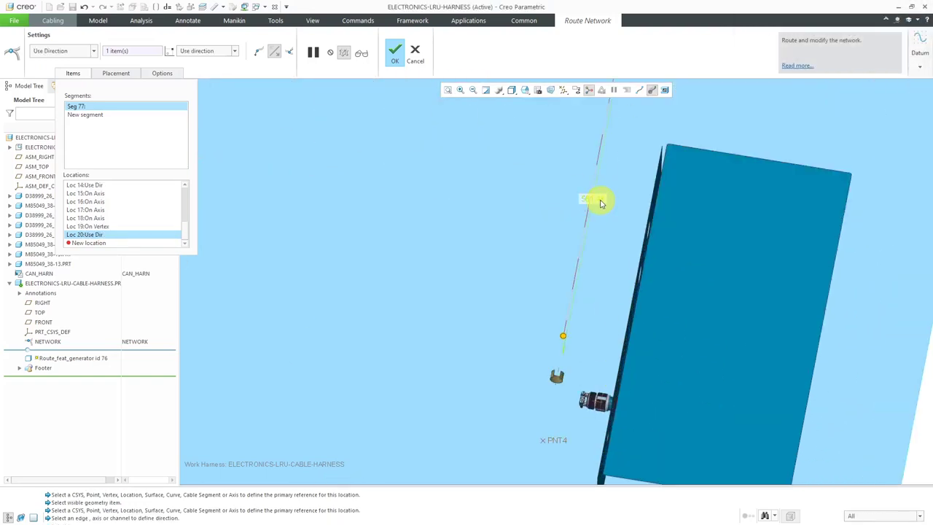
Route the segment along the axis of the clip just before datum point PNT4
right_click(533, 204)
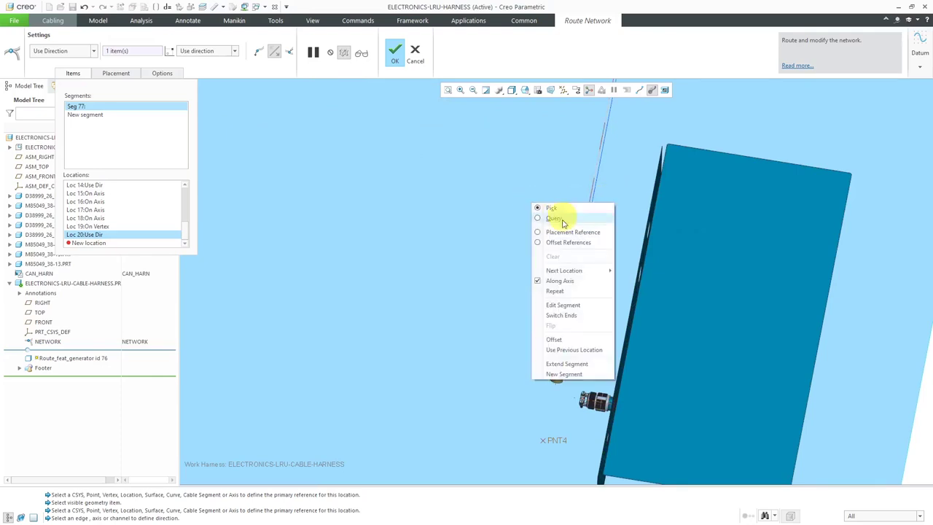
left_click(623, 271)
scroll(624, 298, "down", 3)
right_click(512, 364)
key("Escape")
left_click(772, 115)
Query the geometry at datum point PNT4 and place the segment's next location on that point
scroll(598, 202, "up", 5)
scroll(645, 270, "down", 8)
scroll(645, 270, "up", 5)
right_click(665, 140)
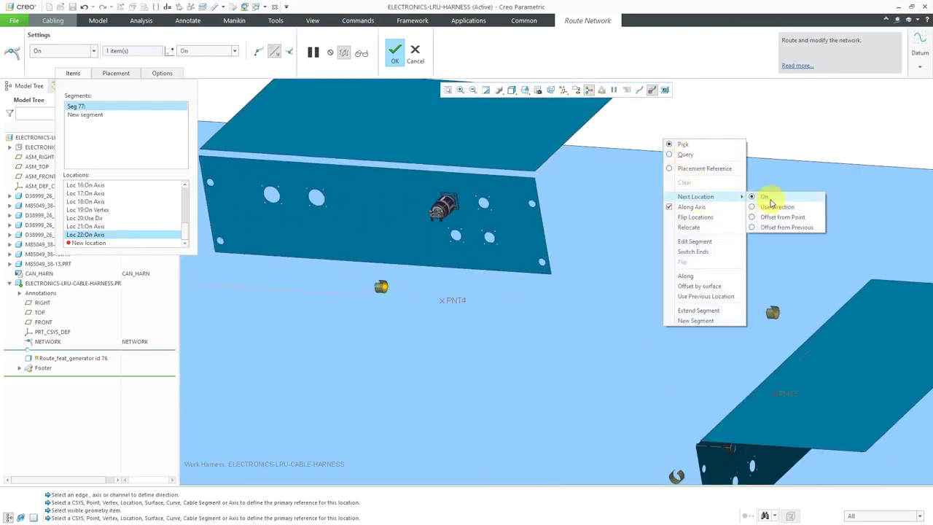
key("Escape")
right_click(456, 300)
left_click(470, 309)
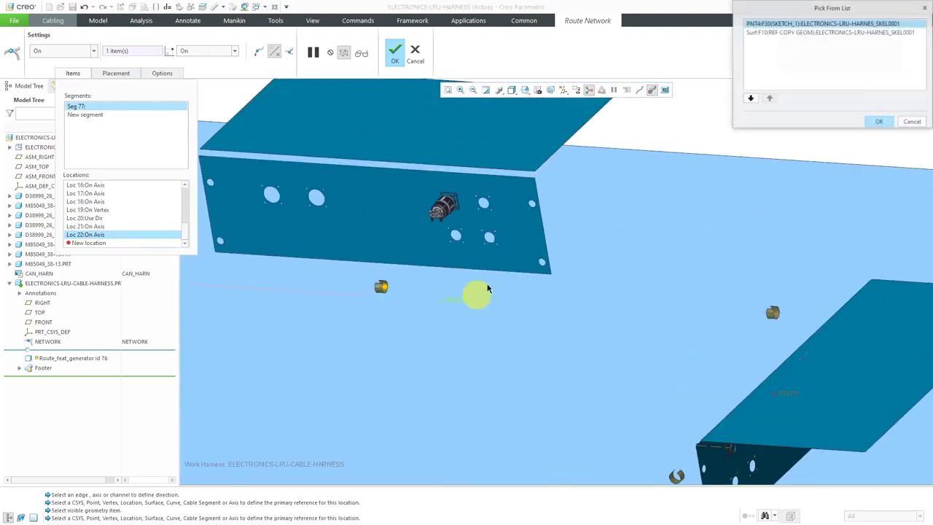
left_click(875, 118)
Add a Use Direction location after PNT4 along the base plate edge behind the third controller box, at a distance of 500
right_click(737, 133)
left_click(853, 197)
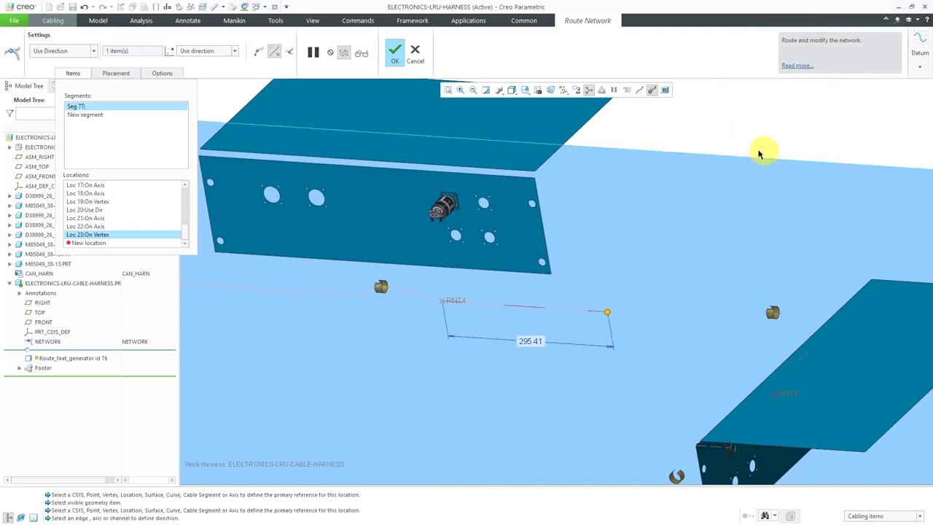
middle_click_drag(667, 368, 513, 292, "shift")
left_click(604, 245)
double_click(452, 263)
type("50")
Add an On location that routes the segment along the axis of the first clip beyond PNT4
right_click(509, 213)
mouse_move(583, 283)
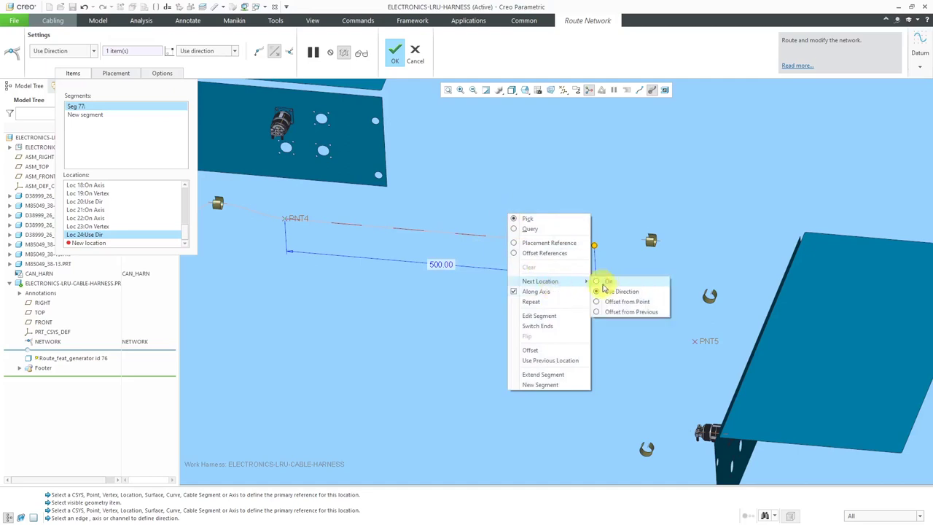
left_click(611, 285)
right_click(655, 245)
left_click(660, 256)
left_click(864, 119)
Query the clip just before PNT5 and route the segment along its axis
scroll(620, 299, "up", 5)
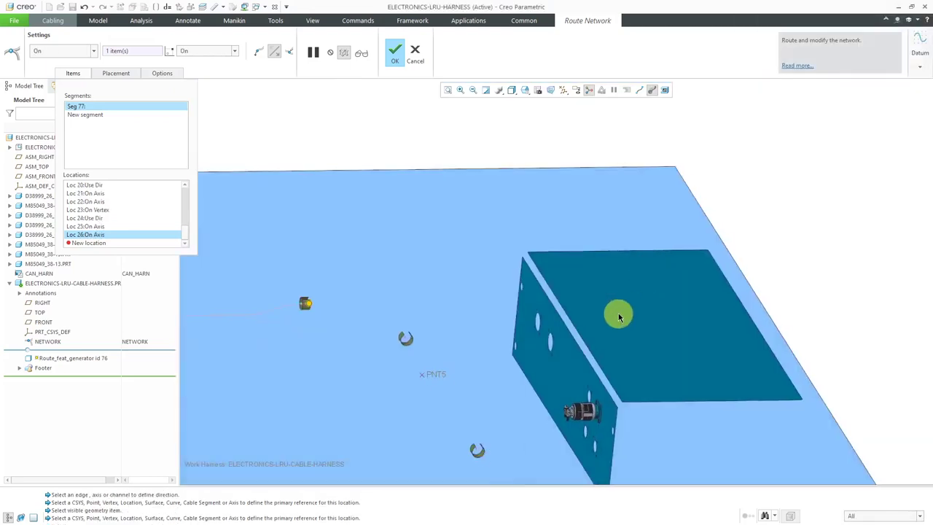
right_click(481, 329)
left_click(500, 340)
left_click(879, 122)
Query the geometry at datum point PNT5 and place the segment's next location on that point
right_click(672, 216)
left_click(680, 260)
left_click(596, 411)
left_click(875, 123)
Add a Use Direction location after PNT5 along the base plate edge behind the fourth controller box, at a distance of 300
scroll(554, 306, "down", 4)
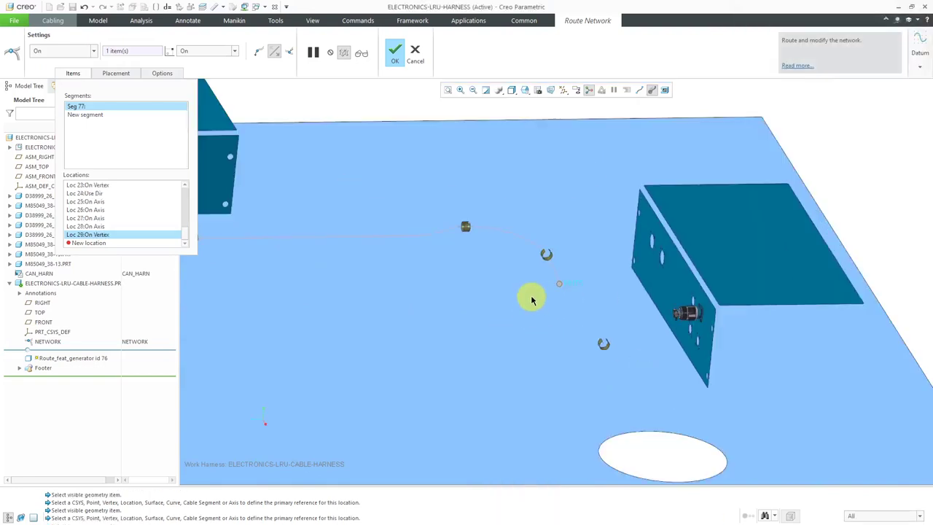
right_click(599, 240)
mouse_move(656, 298)
left_click(729, 304)
left_click(578, 343)
middle_click_drag(578, 344, 416, 313)
left_click(478, 335)
double_click(403, 350)
type("300")
key("Return")
Set the distance of the Use Direction location after PNT5 to 250
scroll(510, 350, "up", 3)
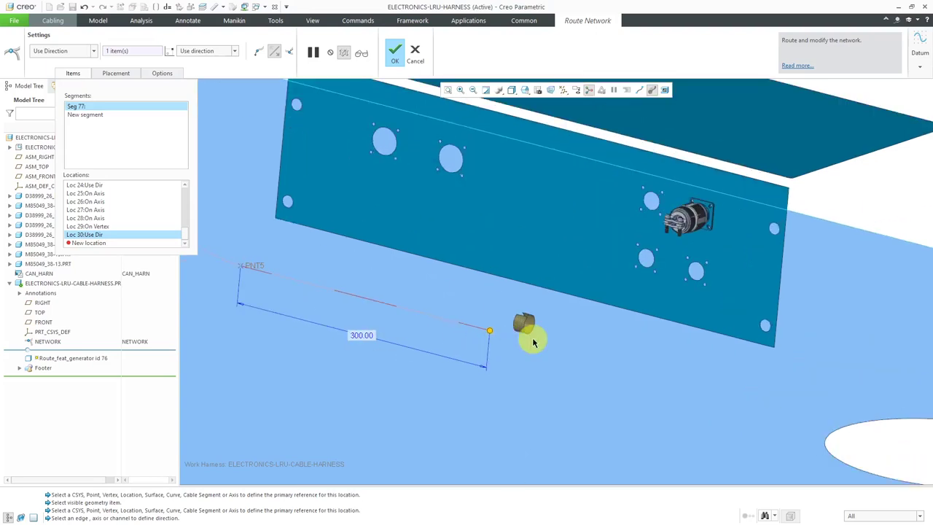
scroll(533, 342, "down", 5)
scroll(355, 369, "up", 3)
double_click(343, 366)
type("250")
key("Return")
Add an On location that routes the segment along the axis of the last clip, beyond PNT5
right_click(410, 346)
left_click(527, 412)
right_click(440, 371)
left_click(456, 210)
scroll(408, 344, "up", 3)
left_click(874, 122)
Turn off the Along Axis option for the segment's next location after the last clip beyond PNT5
scroll(542, 323, "down", 3)
middle_click_drag(500, 314, 879, 220)
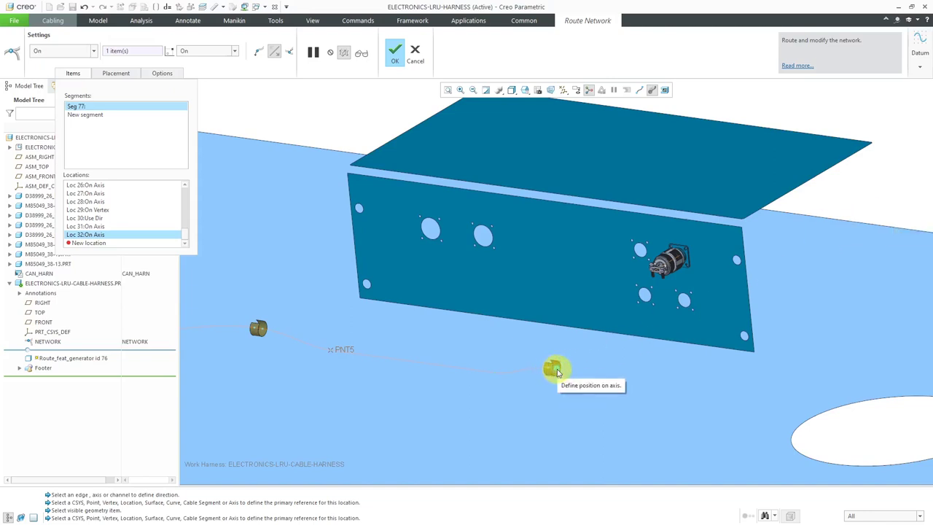
mouse_move(502, 323)
middle_mouse_down()
mouse_move(510, 325)
mouse_move(508, 308)
mouse_move(498, 341)
middle_mouse_up()
scroll(762, 225, "up", 6)
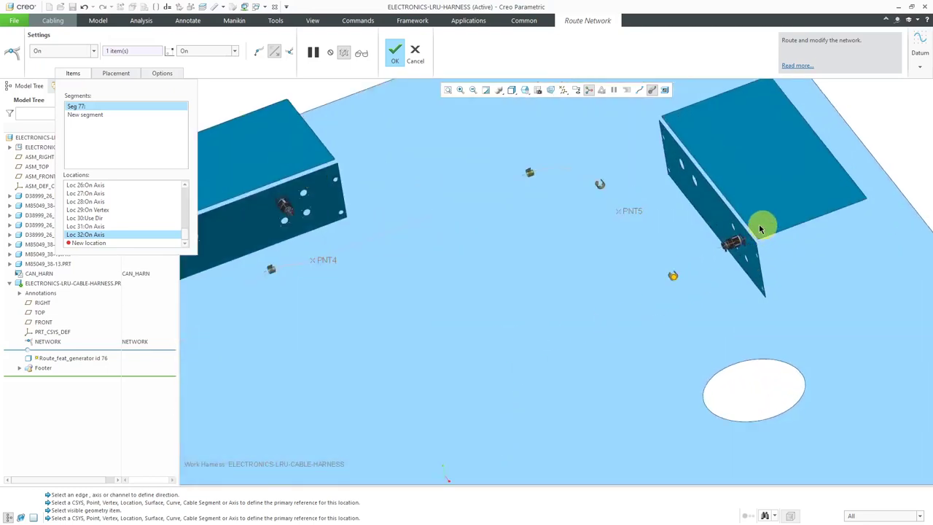
right_click(634, 274)
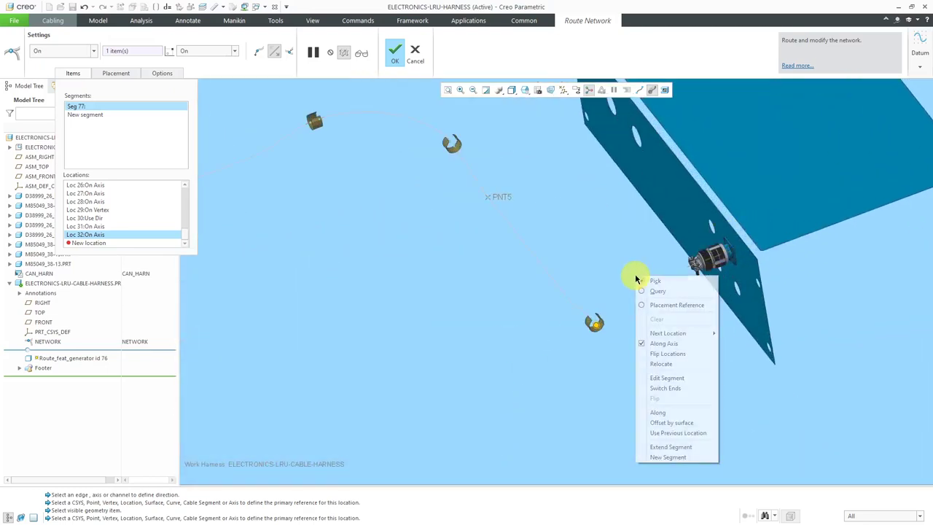
mouse_move(669, 334)
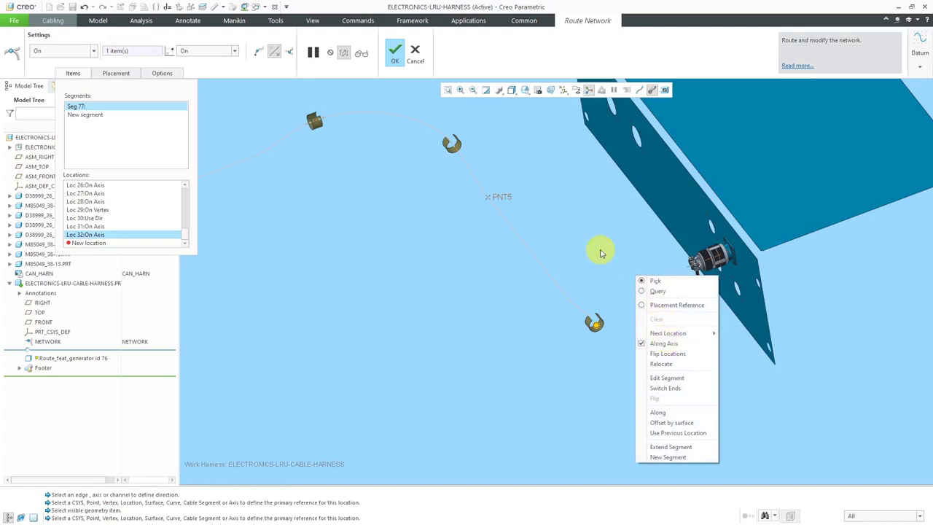
left_click(643, 346)
scroll(689, 271, "down", 3)
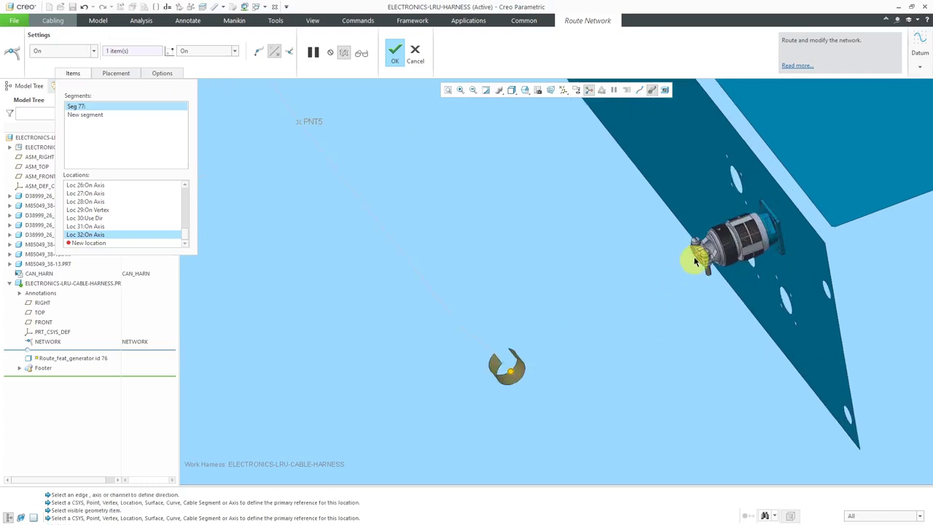
Query the fourth controller's connector, end the segment on its AXIS-ROUTING datum axis, and complete the network route
right_click(695, 261)
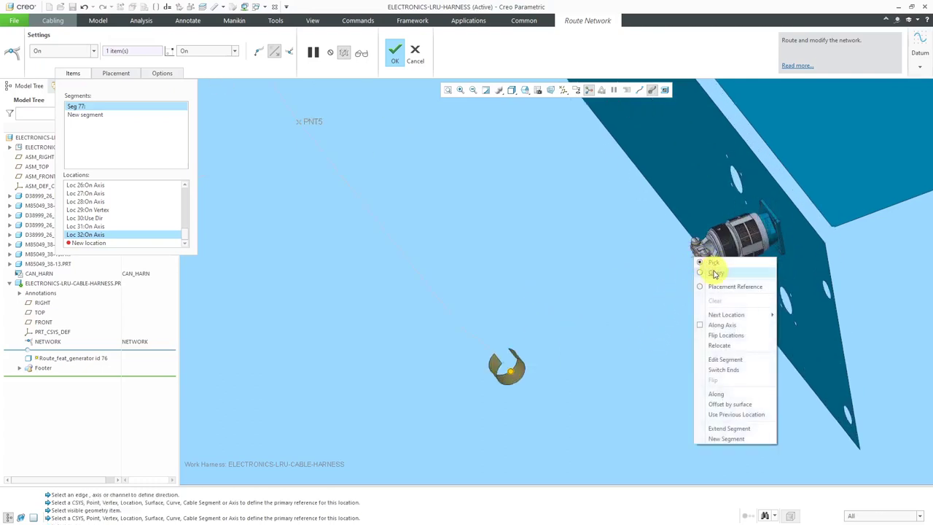
key("Escape")
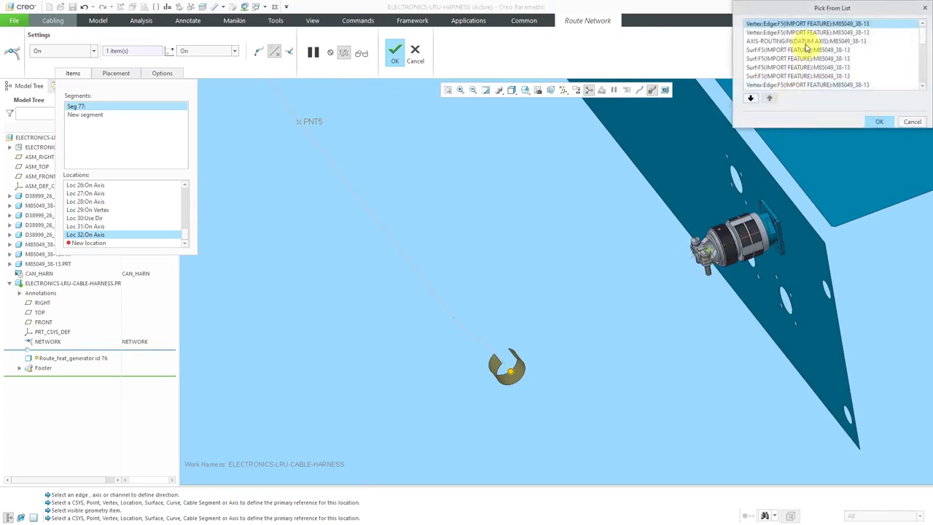
left_click(801, 42)
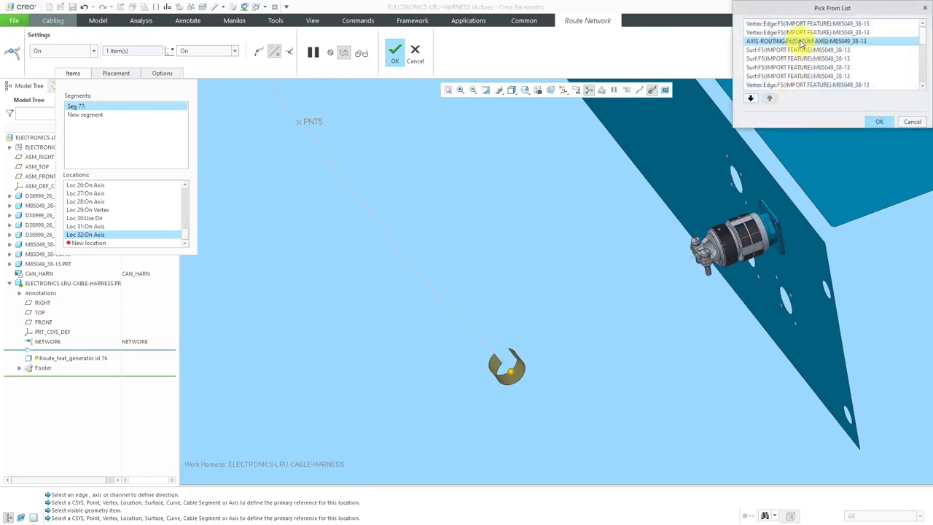
left_click(874, 120)
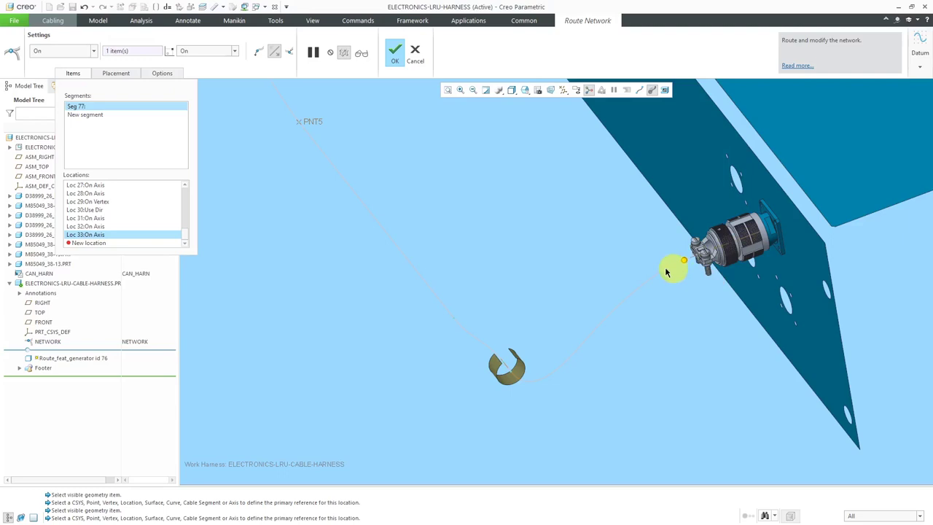
scroll(665, 272, "down", 8)
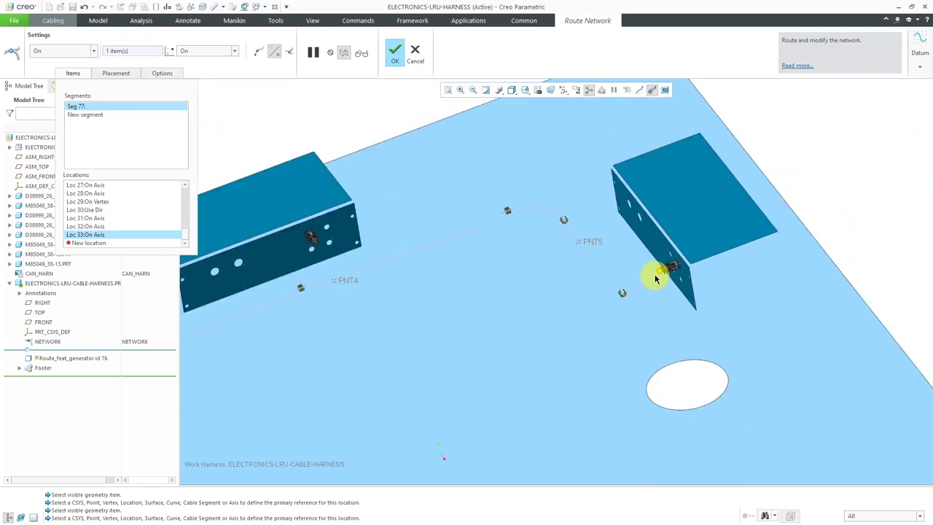
scroll(656, 273, "down", 3)
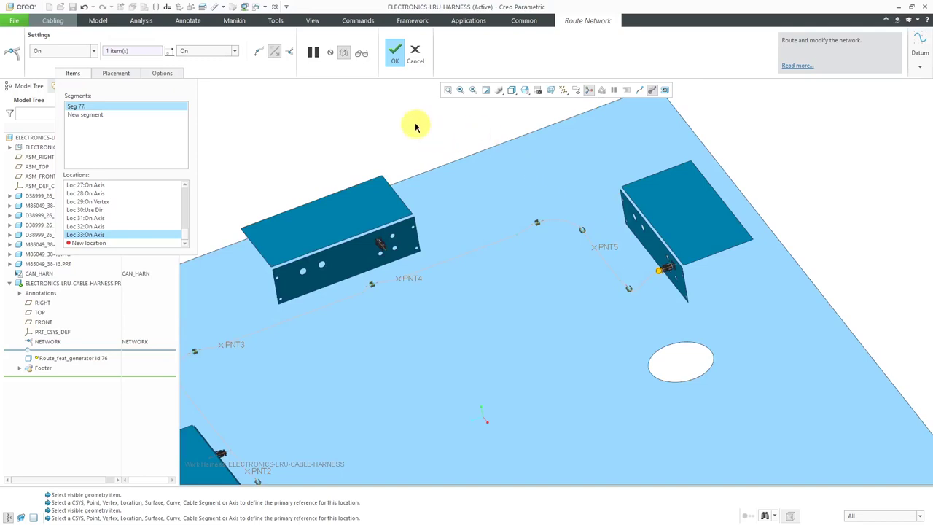
mouse_move(417, 124)
middle_mouse_down()
mouse_move(452, 124)
mouse_move(444, 112)
mouse_move(388, 113)
mouse_move(410, 139)
middle_mouse_up()
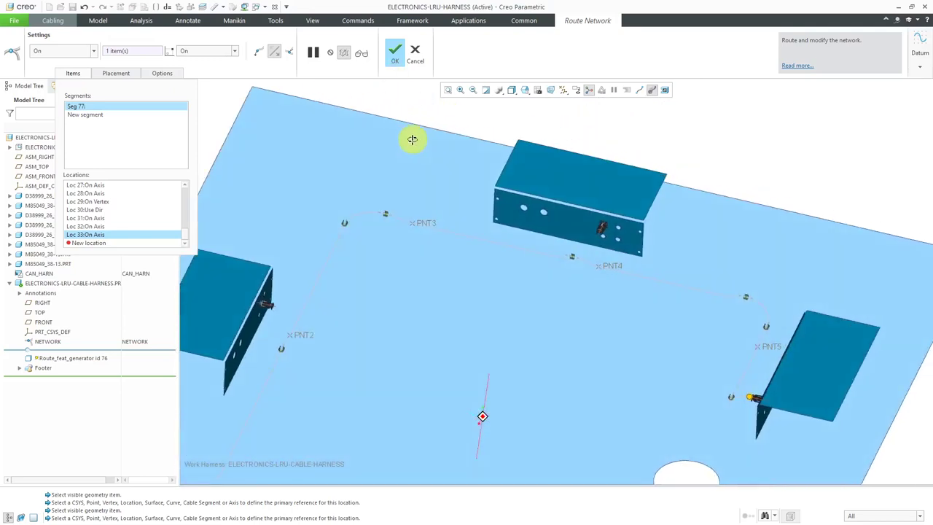
left_click(399, 63)
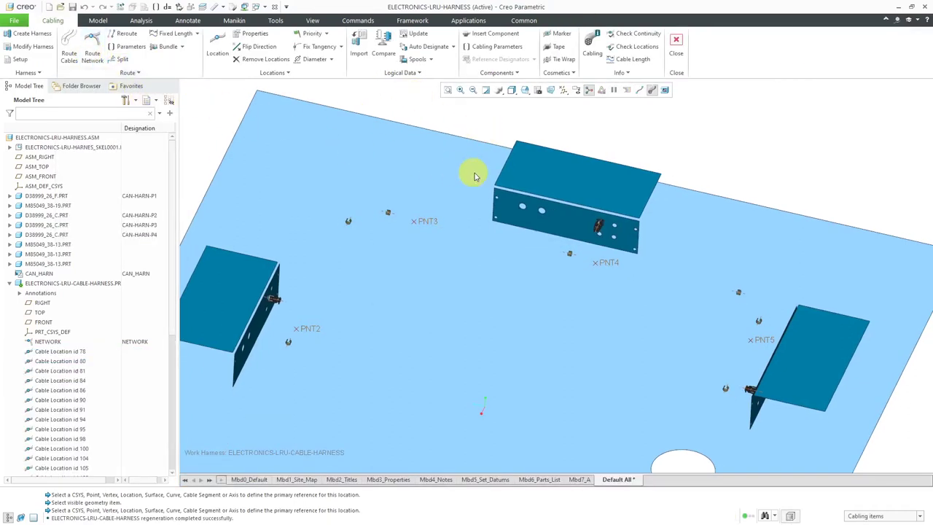
Begin another network route with selection restricted to Location and the cables displayed as center lines
left_click(94, 55)
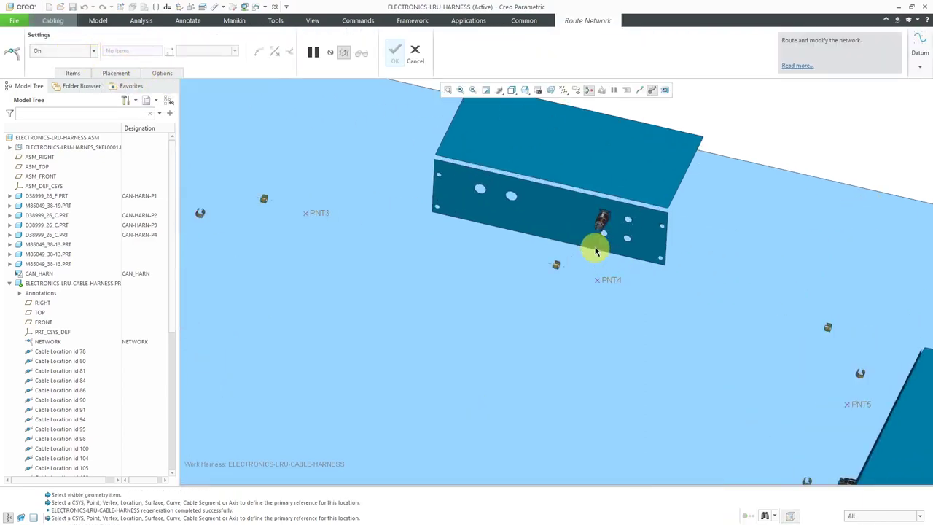
scroll(598, 248, "up", 5)
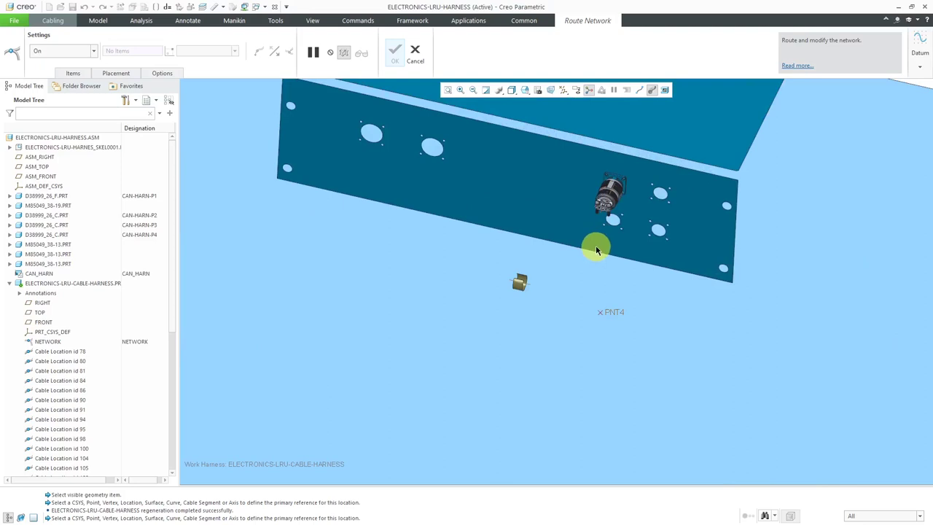
left_click(882, 518)
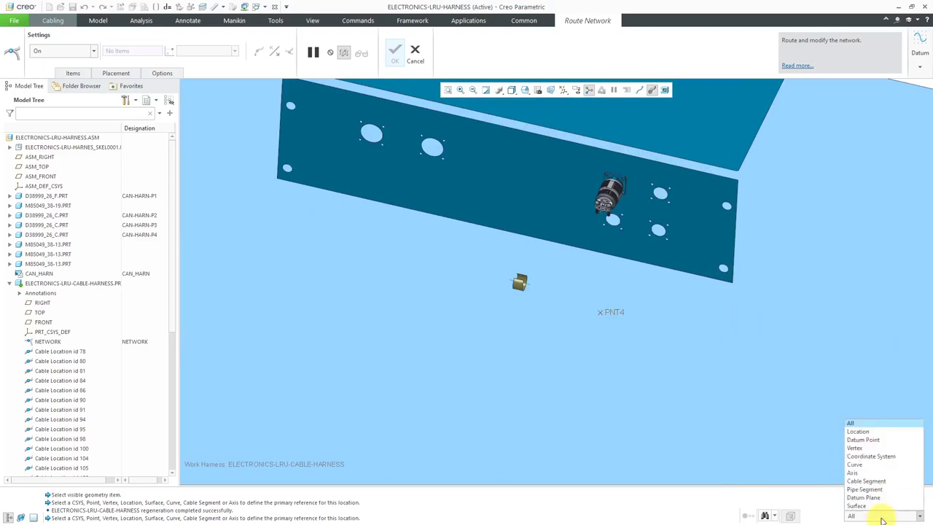
left_click(860, 432)
scroll(510, 281, "up", 4)
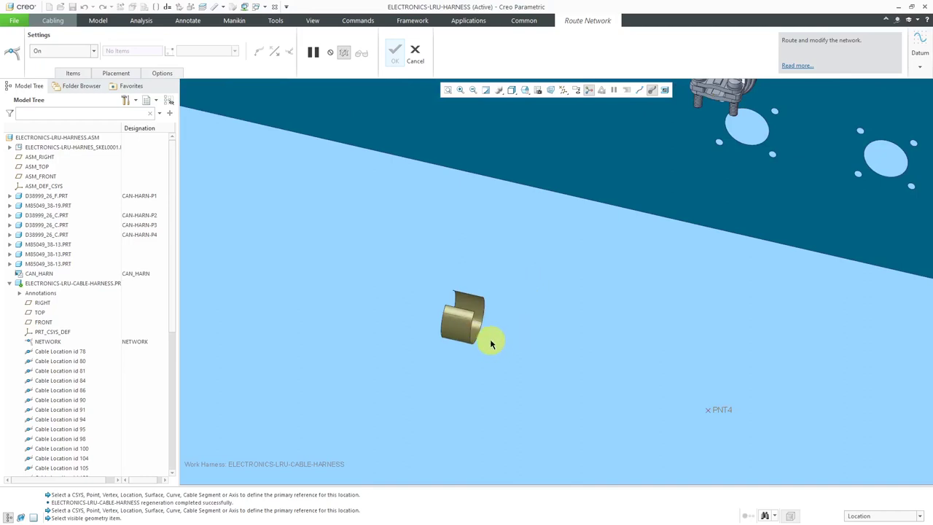
left_click(640, 91)
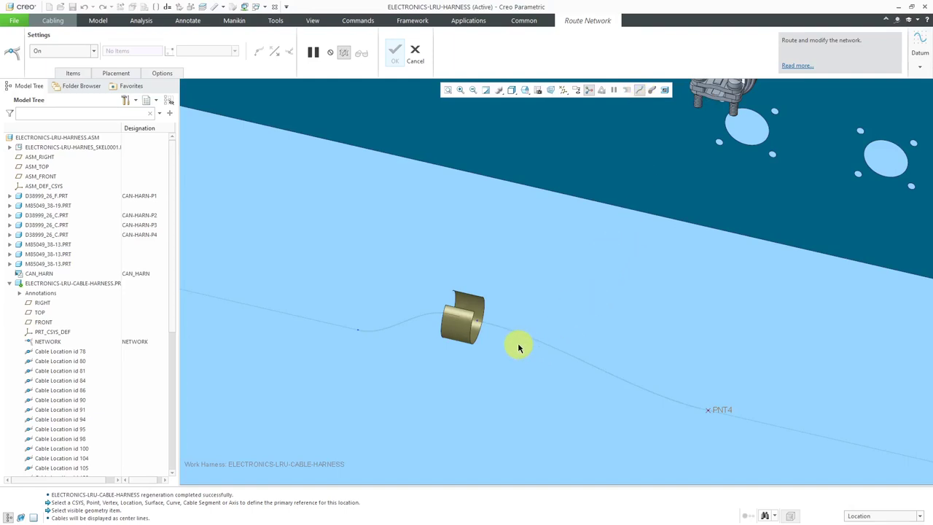
Start the branch segment at the existing network location in the clip just before PNT4
right_click(520, 322)
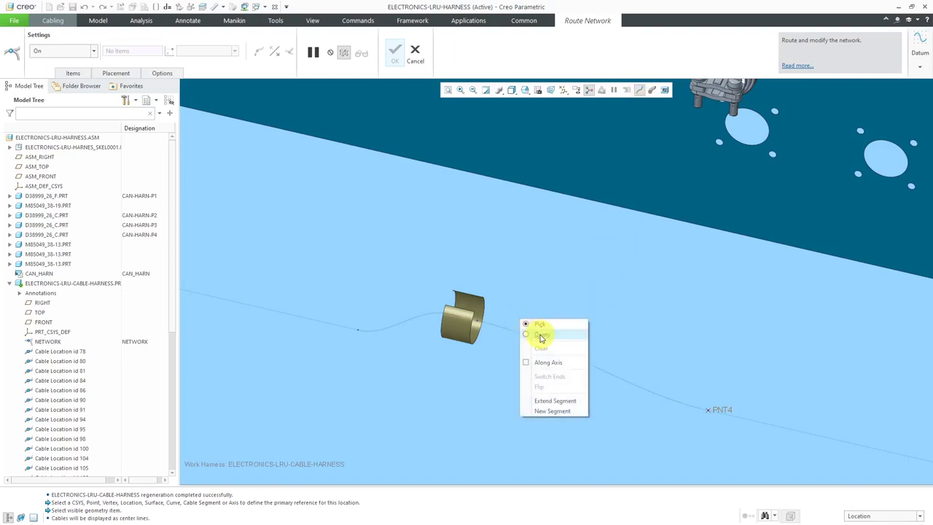
left_click(534, 326)
left_click(479, 325)
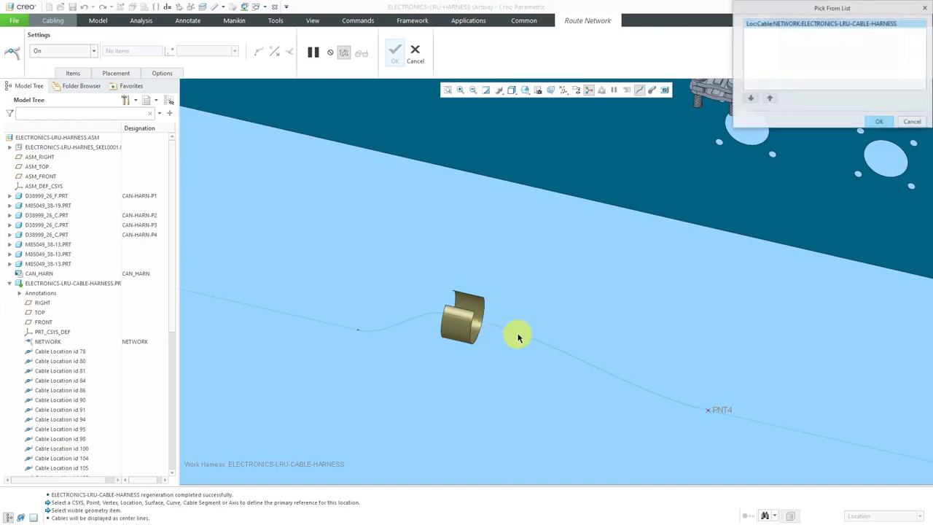
left_click(879, 122)
Restrict selection to Axis and route the branch onto the AXIS-ROUTING datum axis of the connector on the controller box beside PNT4
middle_click_drag(708, 260, 539, 333)
middle_click_drag(560, 262, 579, 346)
scroll(743, 444, "up", 5)
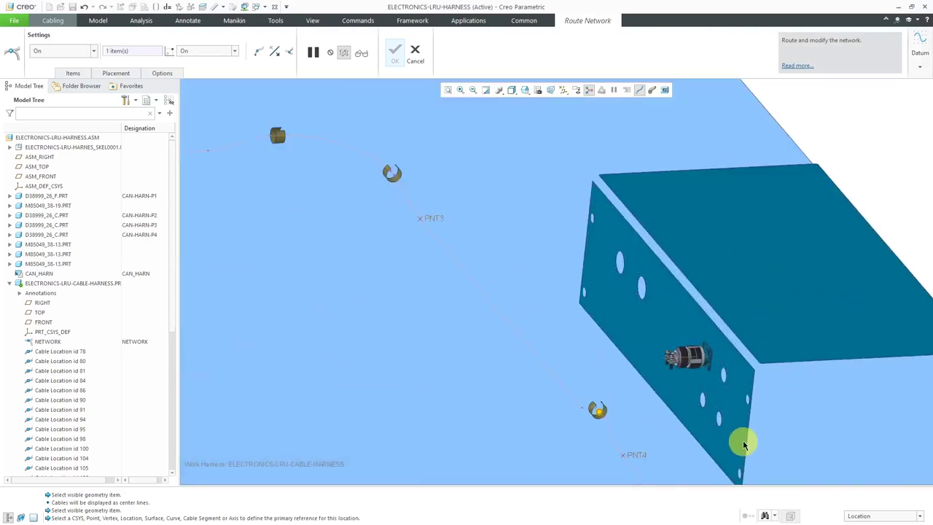
scroll(743, 445, "up", 2)
scroll(707, 421, "up", 2)
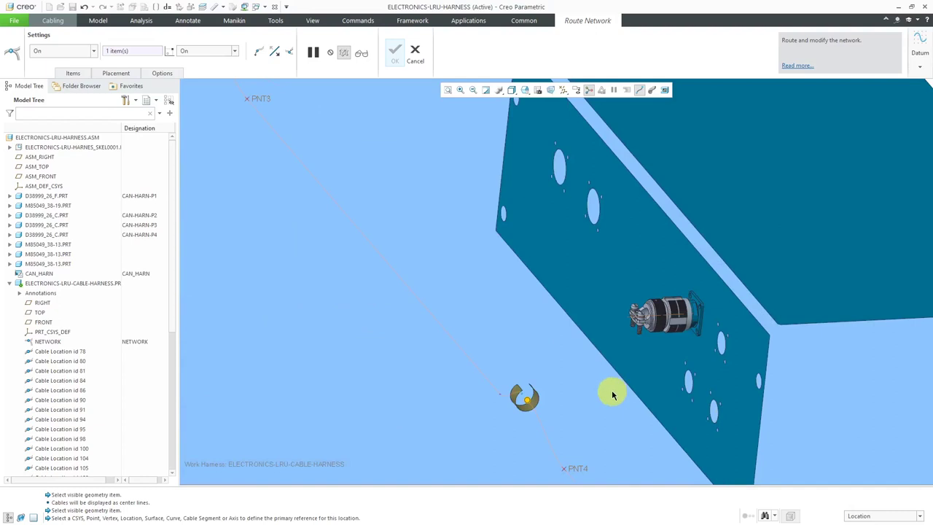
right_click(612, 395)
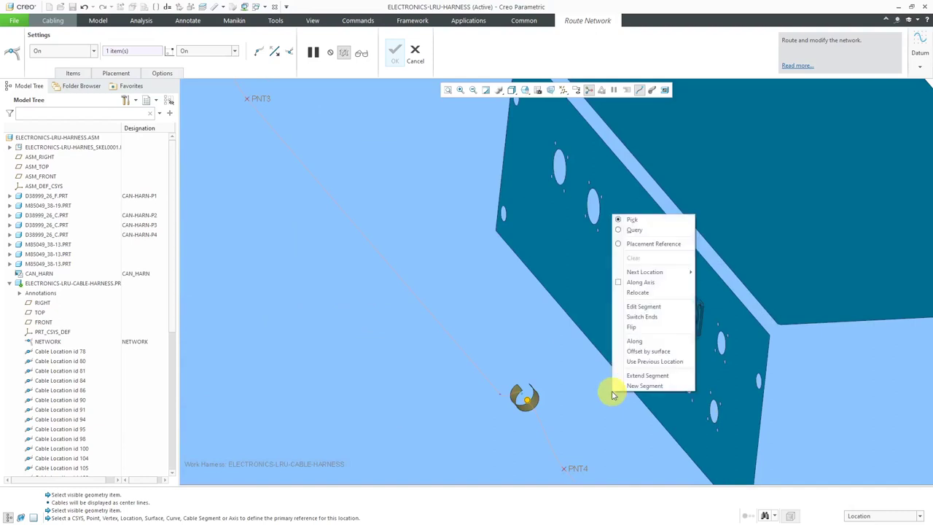
mouse_move(653, 273)
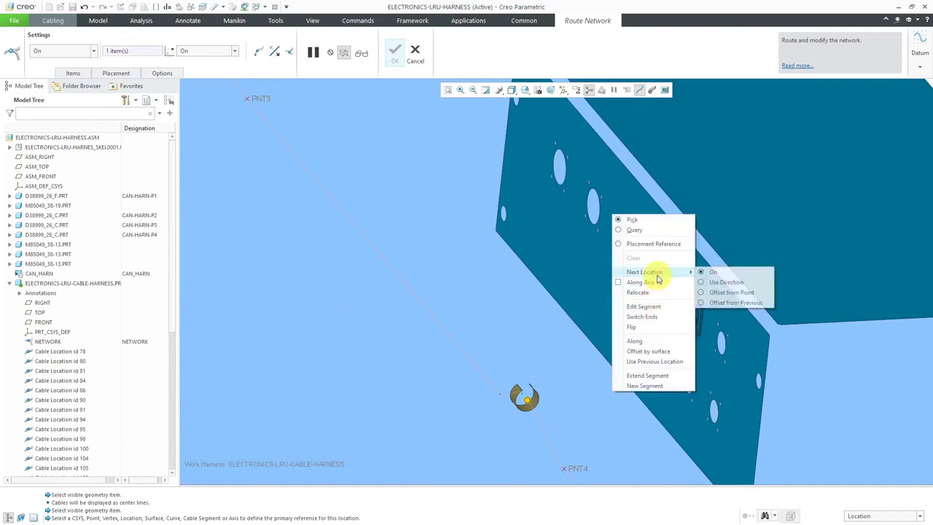
left_click(635, 229)
left_click(886, 515)
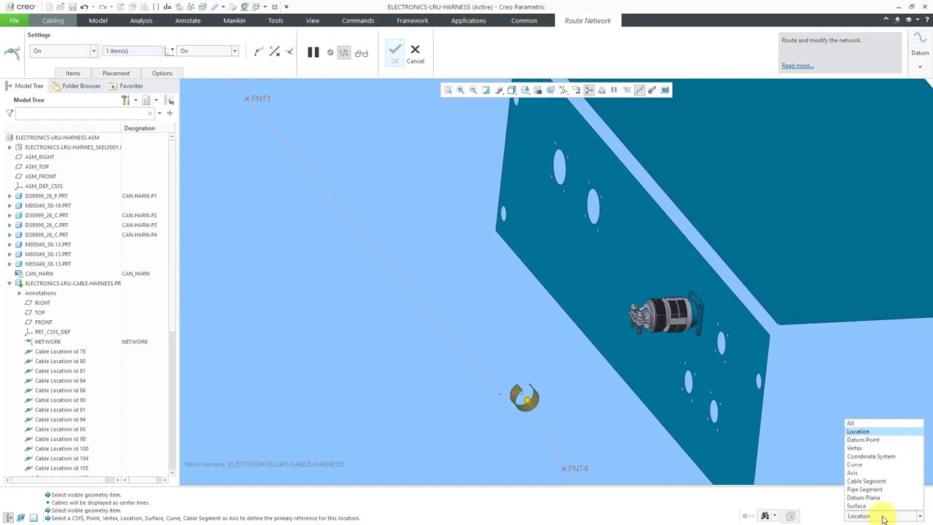
left_click(869, 474)
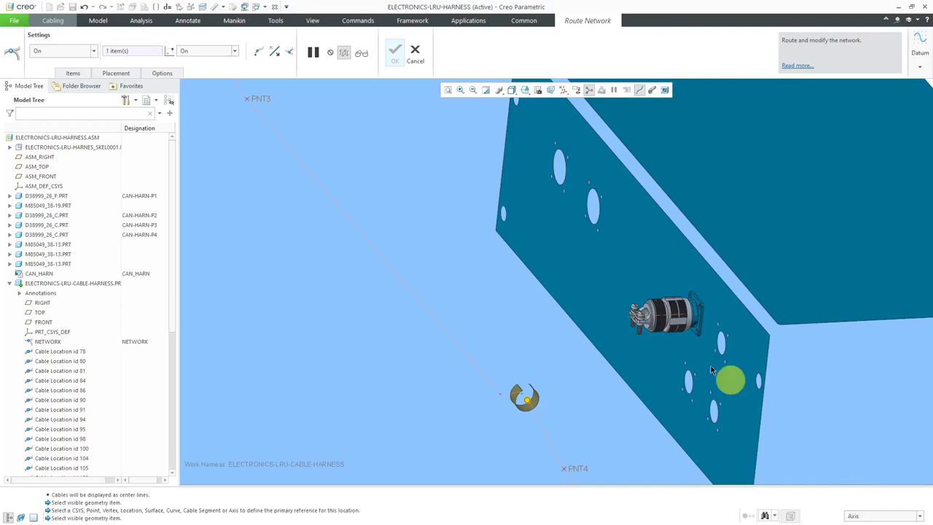
left_click(647, 318)
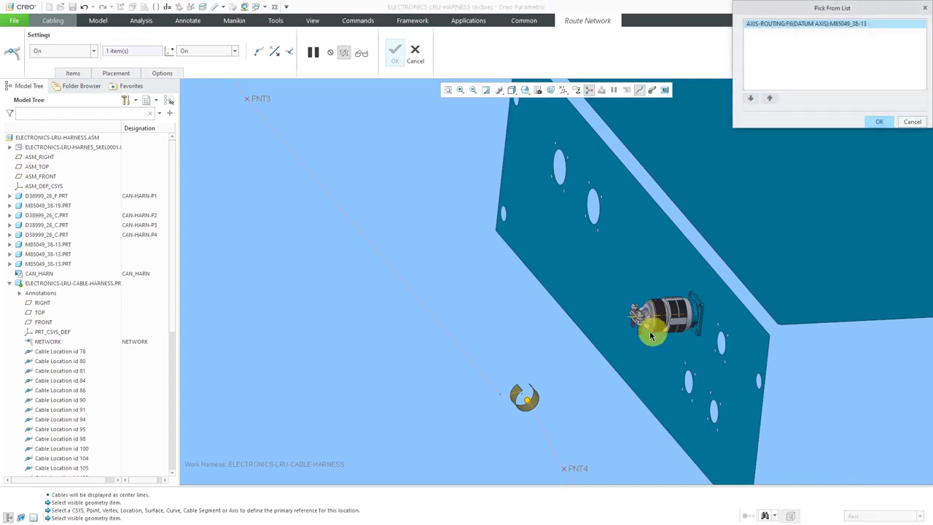
left_click(869, 119)
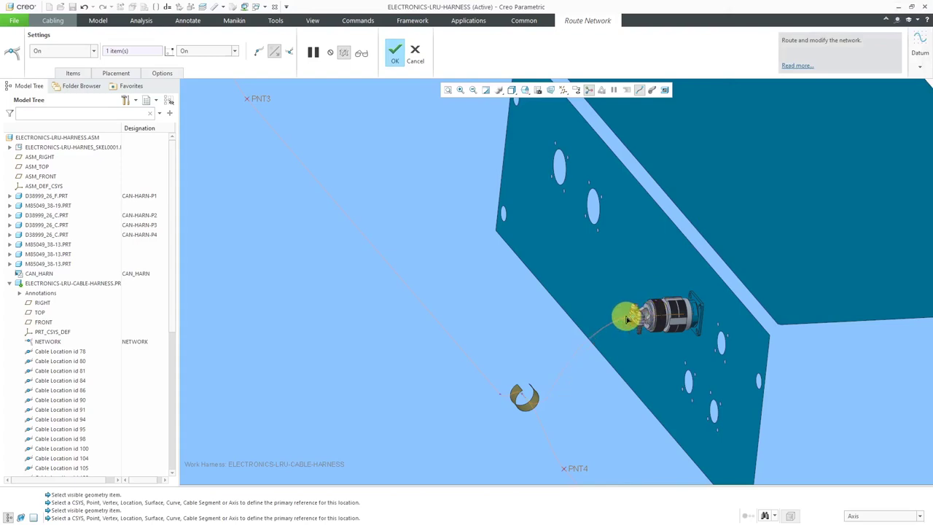
Examine the branch near PNT4 and the network path back to the clip and connector at the controller box beside PNT2
middle_click_drag(621, 320, 579, 310)
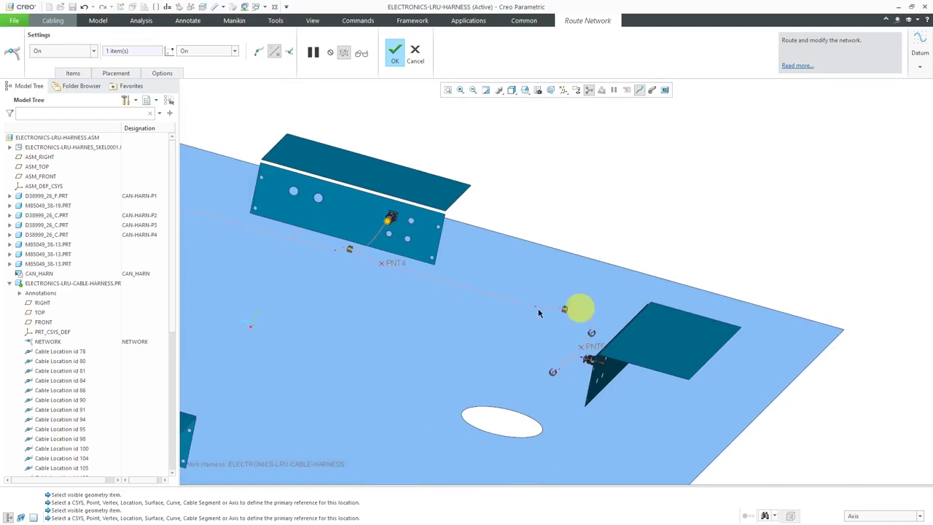
scroll(306, 240, "down", 5)
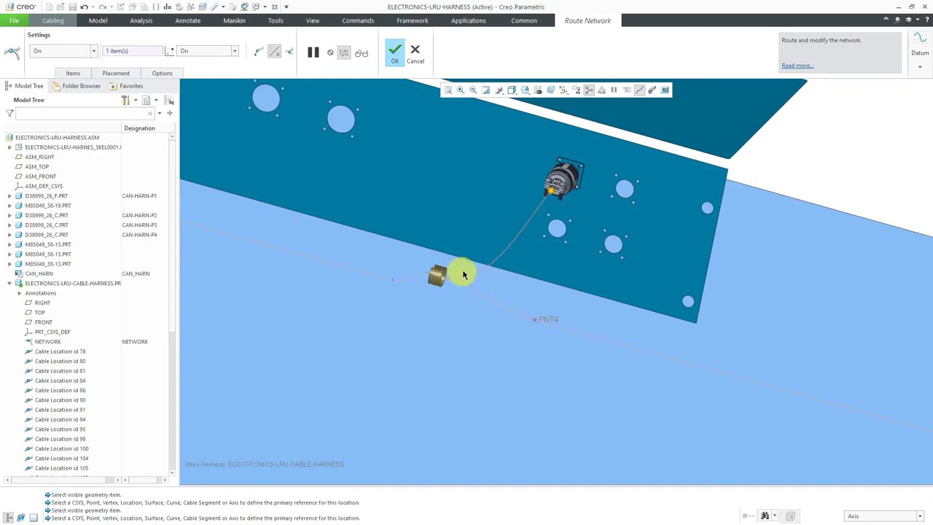
scroll(656, 319, "up", 5)
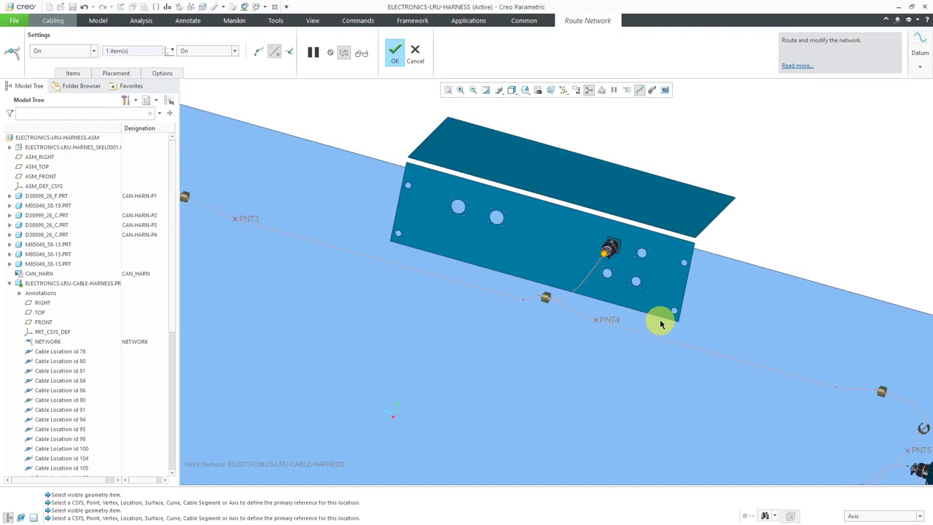
scroll(379, 307, "down", 4)
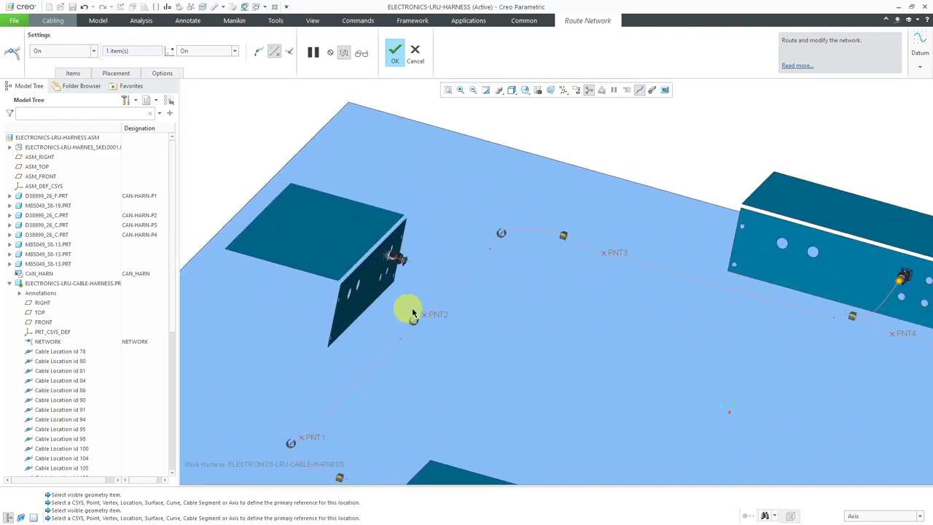
scroll(406, 308, "down", 2)
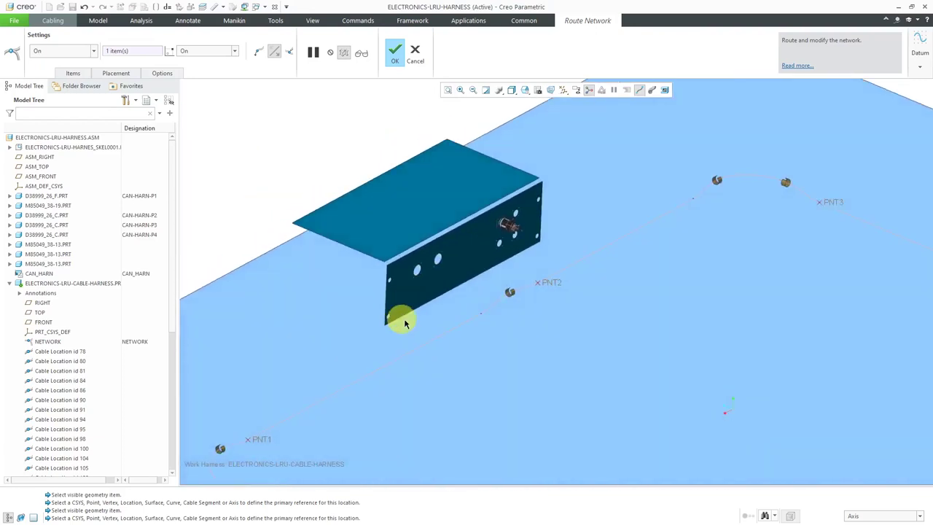
scroll(548, 249, "down", 2)
right_click(592, 233)
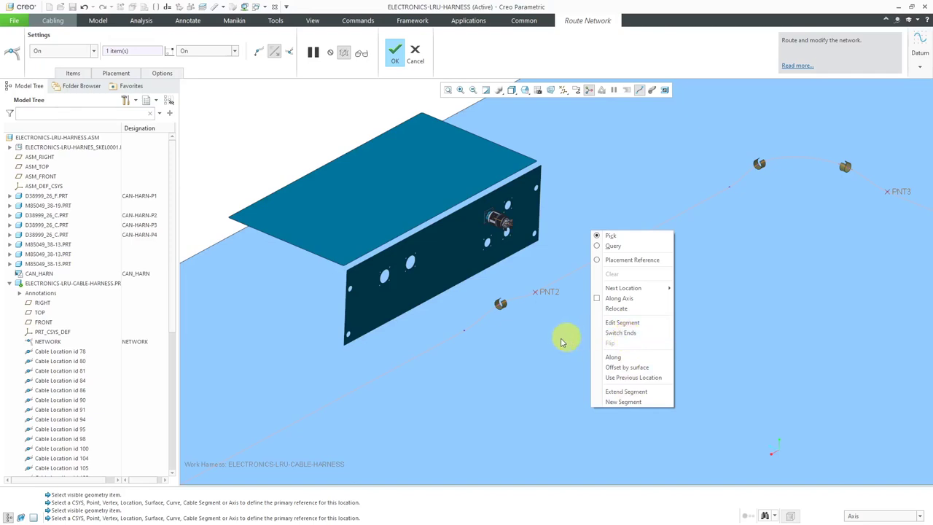
left_click(347, 211)
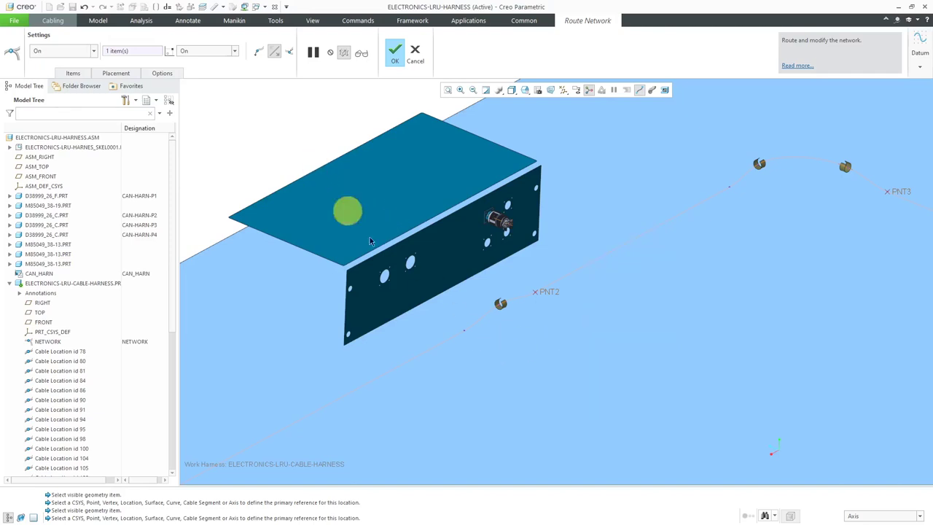
Finish the PNT4 branch and start a new segment on the AXIS-ROUTING datum axis of the connector on the controller box beside PNT2
scroll(364, 233, "down", 4)
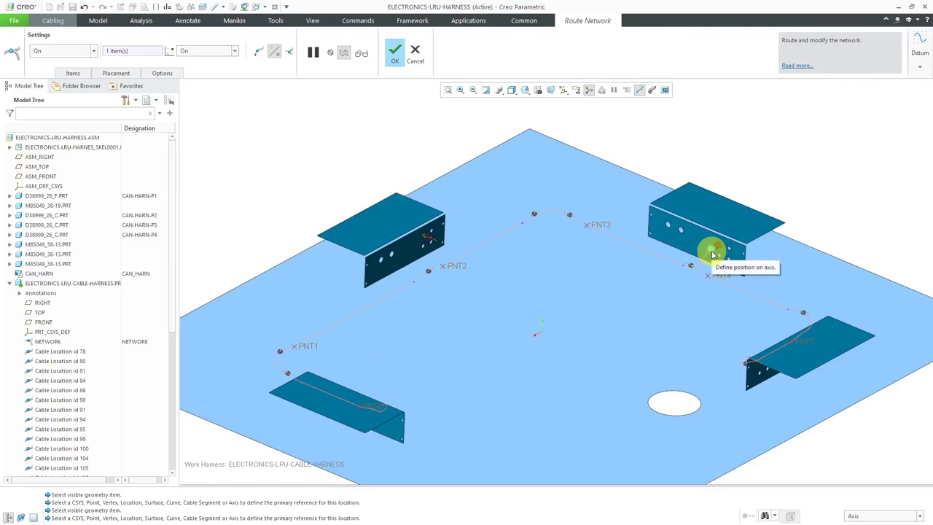
left_click(713, 254)
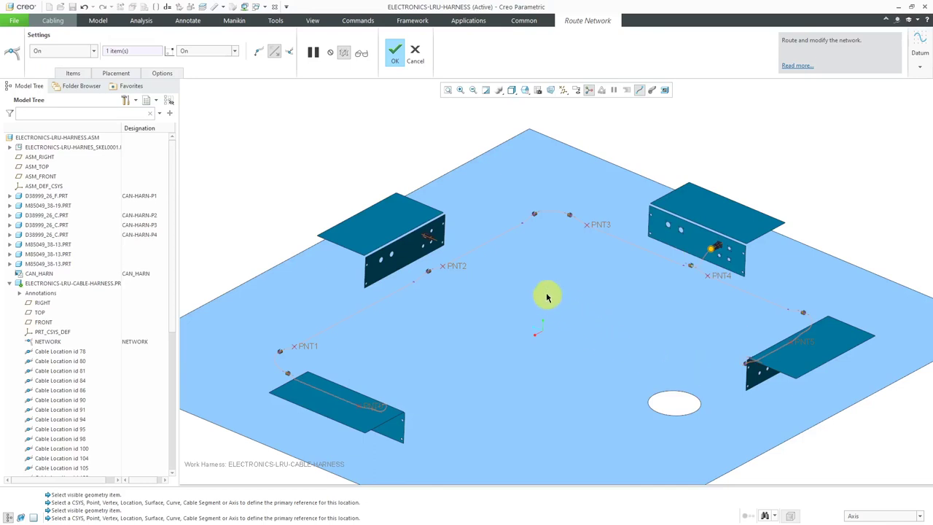
right_click(348, 188)
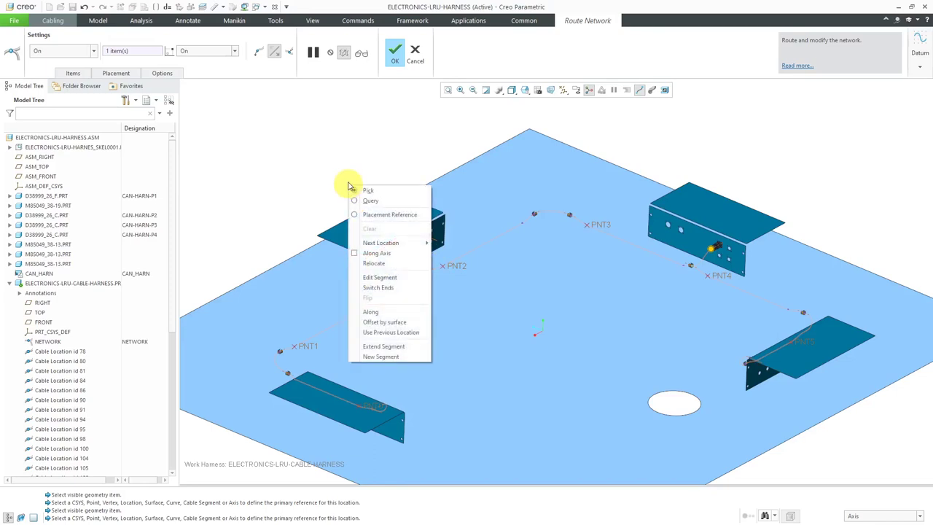
left_click(373, 356)
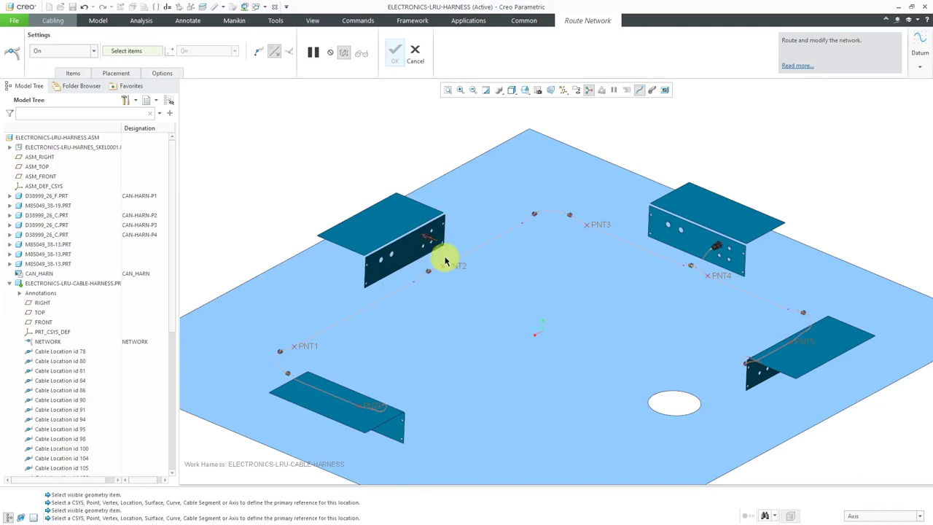
middle_click_drag(444, 267, 386, 291)
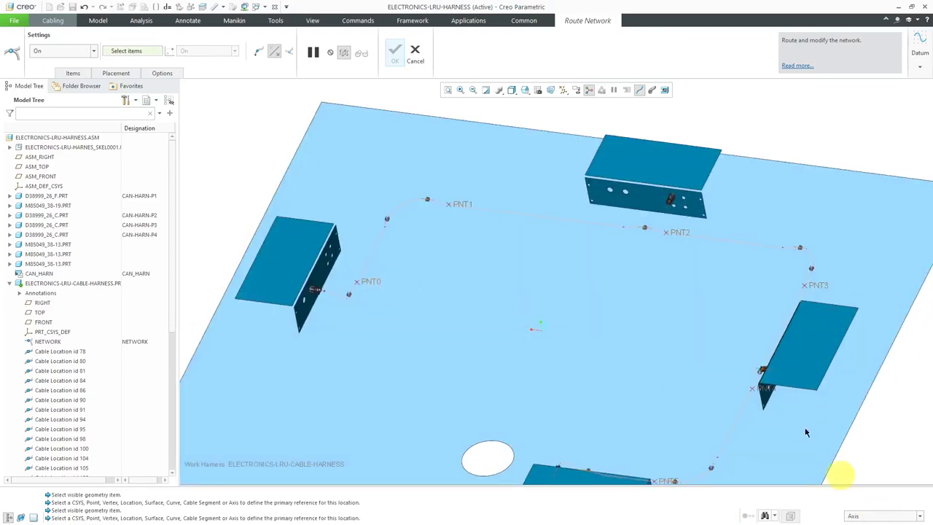
scroll(677, 202, "up", 6)
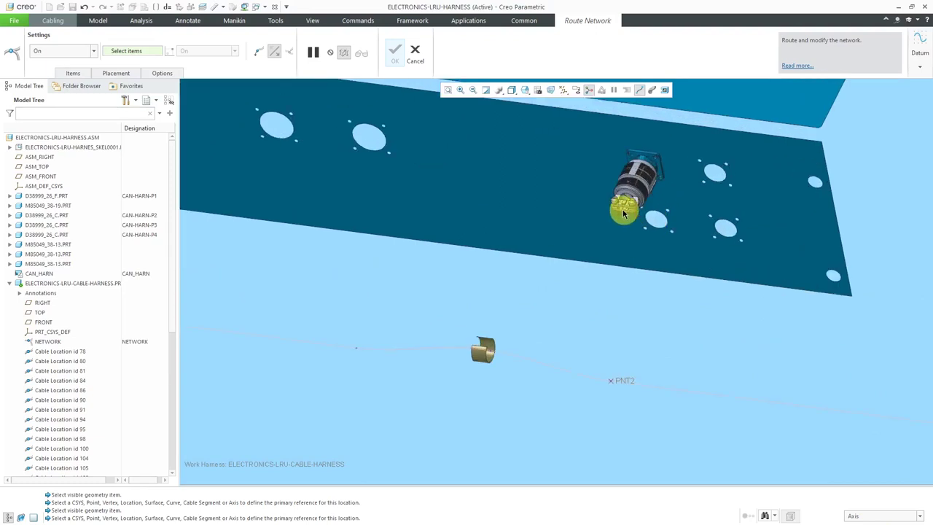
right_click(620, 247)
left_click(641, 262)
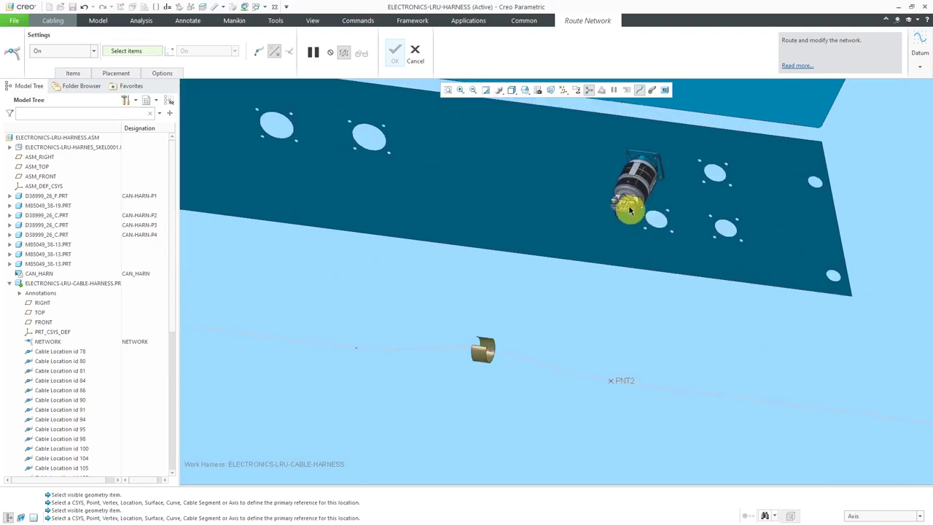
left_click(628, 206)
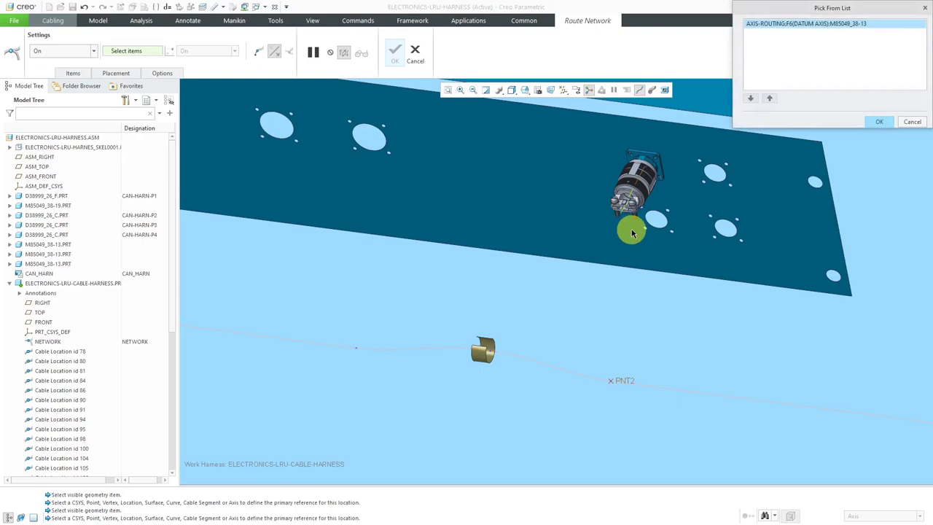
left_click(879, 124)
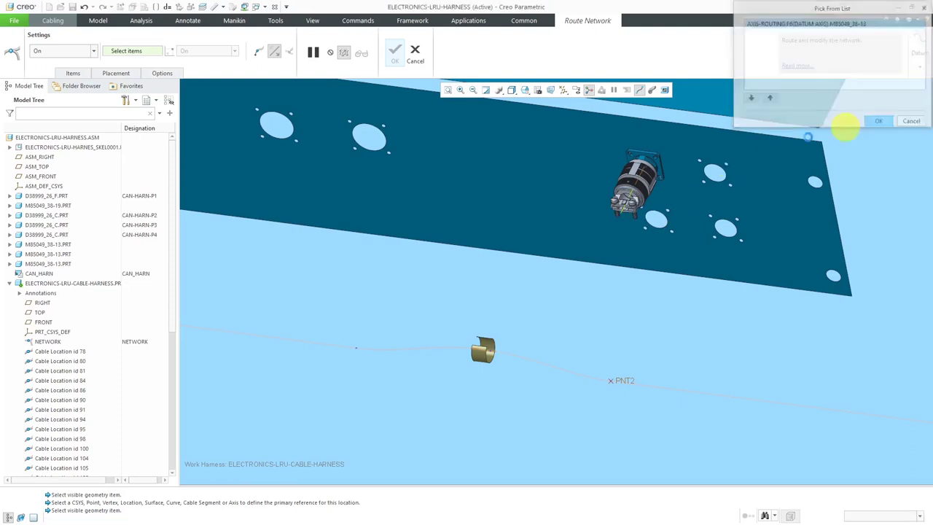
left_click(616, 224)
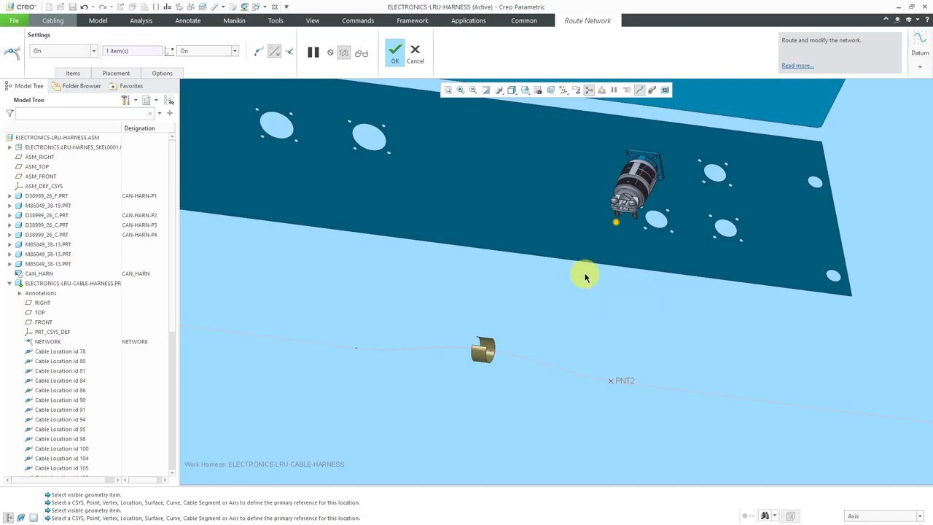
Restrict selection to Location, route the segment into the existing network location in the clip beside PNT2, and complete the network route
left_click(892, 516)
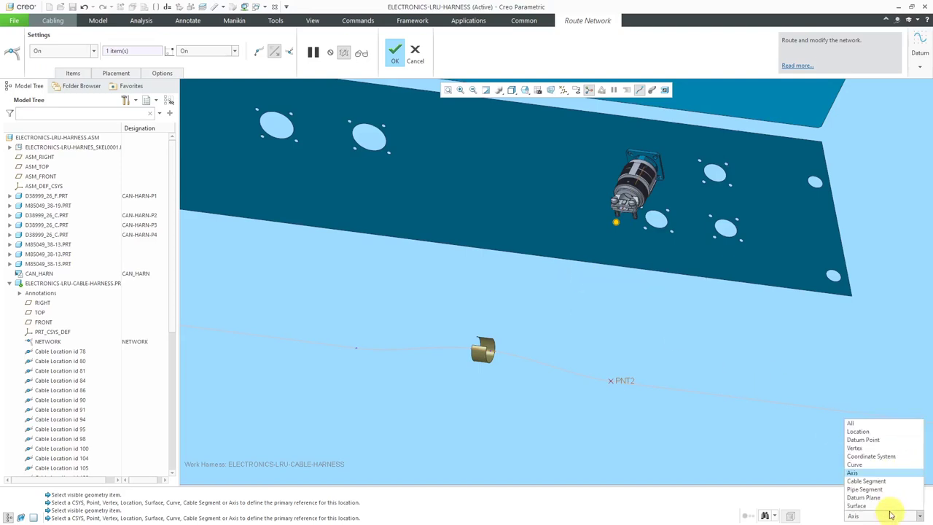
left_click(858, 431)
right_click(562, 329)
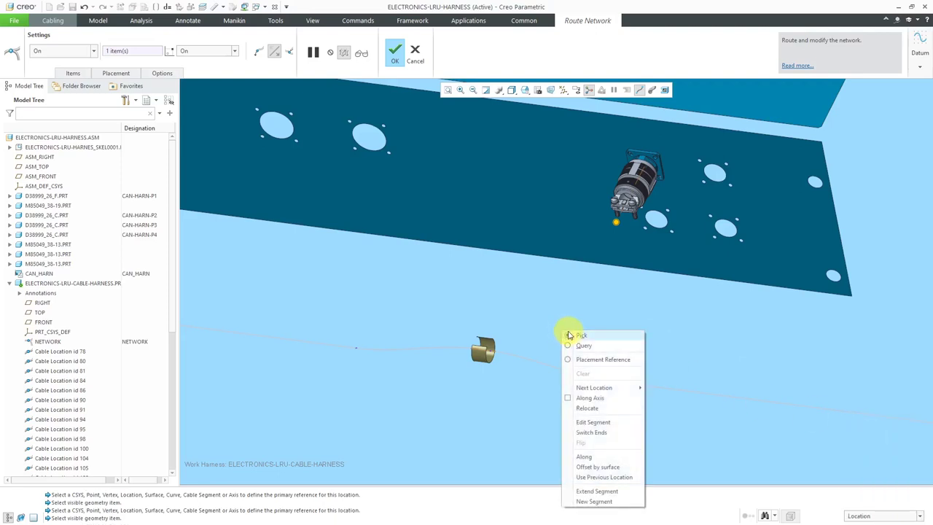
left_click(586, 359)
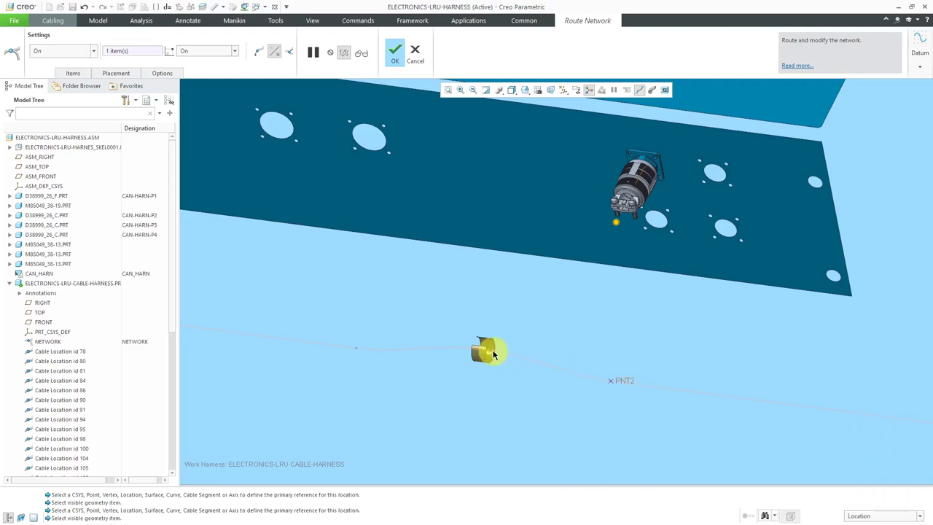
left_click(608, 326)
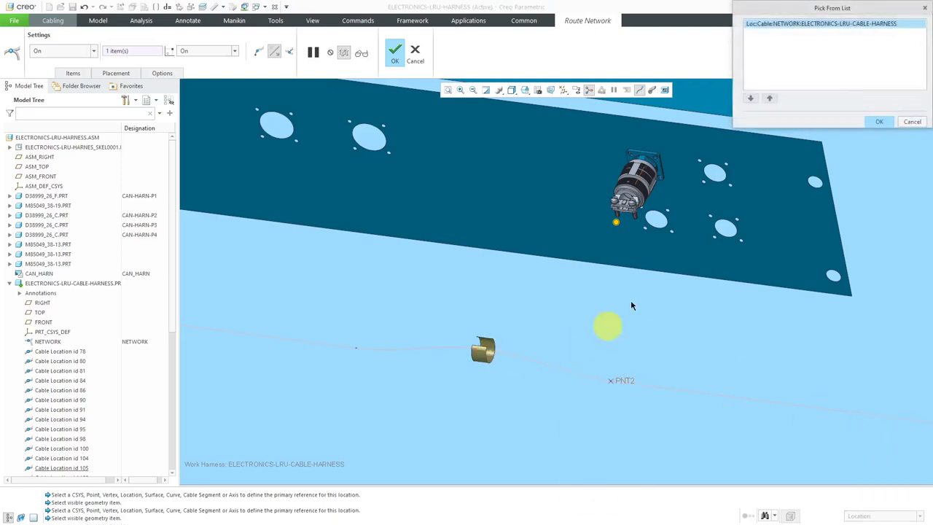
left_click(878, 124)
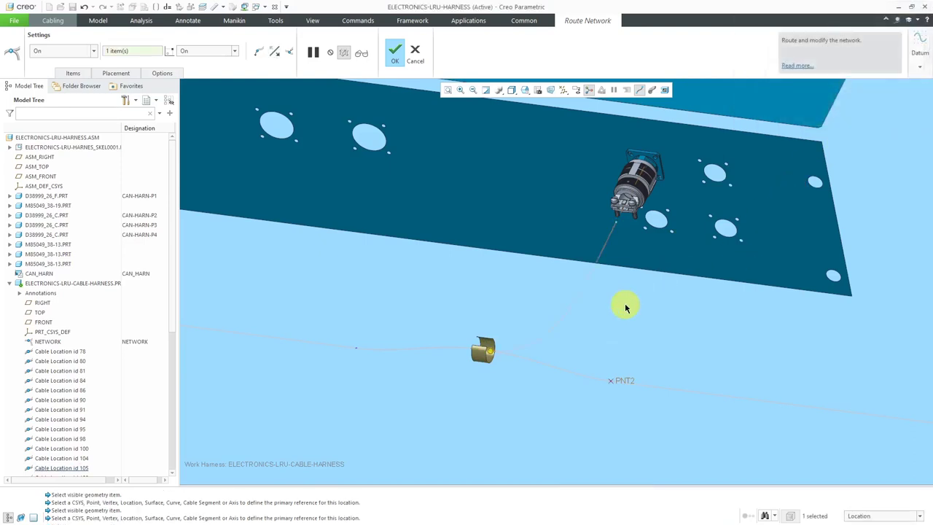
middle_click_drag(623, 306, 589, 305)
middle_click_drag(590, 266, 567, 257)
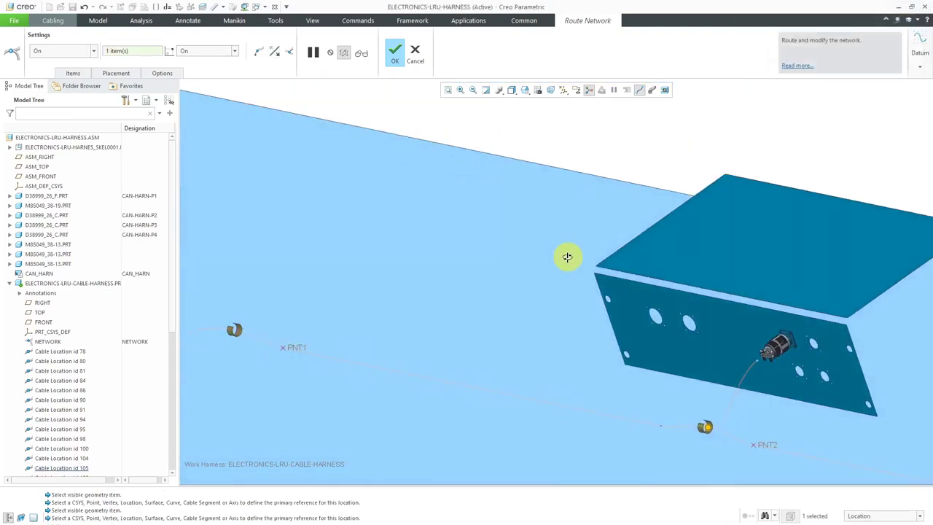
scroll(570, 269, "up", 5)
scroll(569, 268, "down", 3)
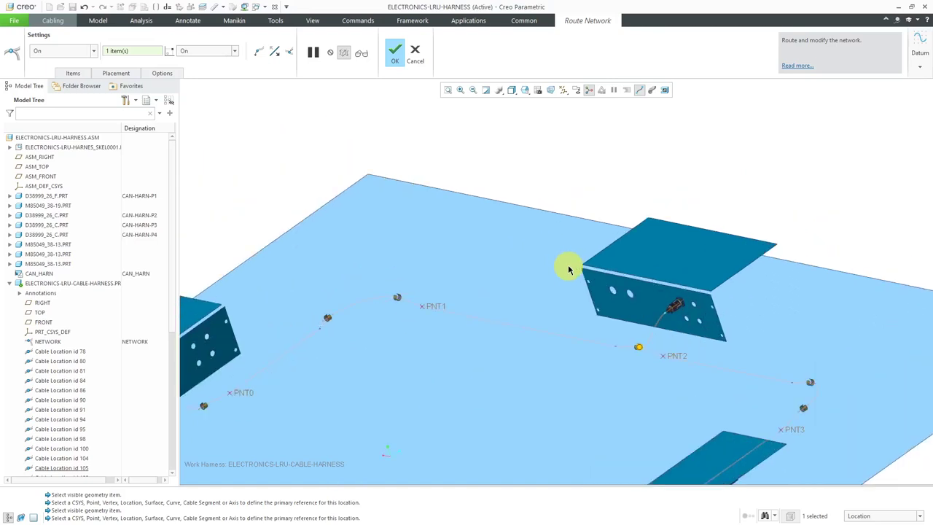
left_click(394, 52)
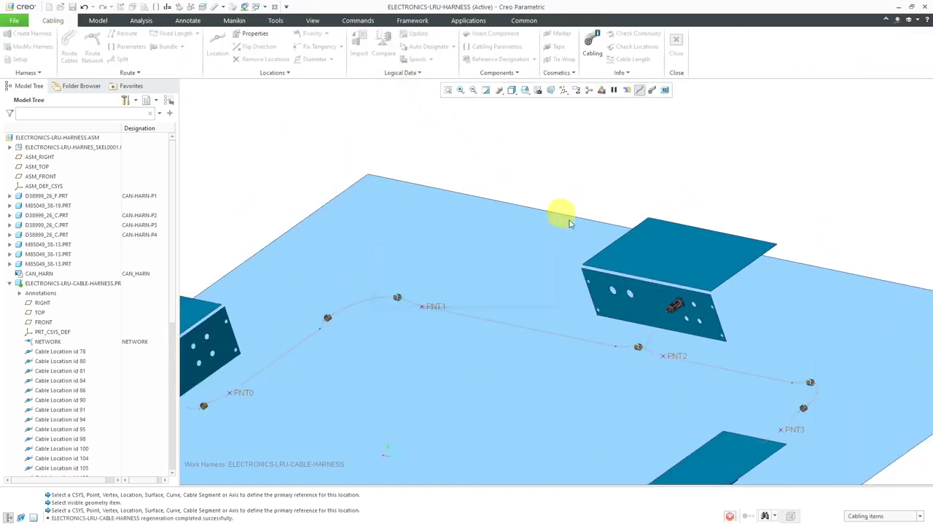
Redefine the network location between PNT0 and the first clip before PNT1, setting its distance from PNT0 to 375
middle_click_drag(608, 308, 645, 317)
scroll(489, 306, "down", 4)
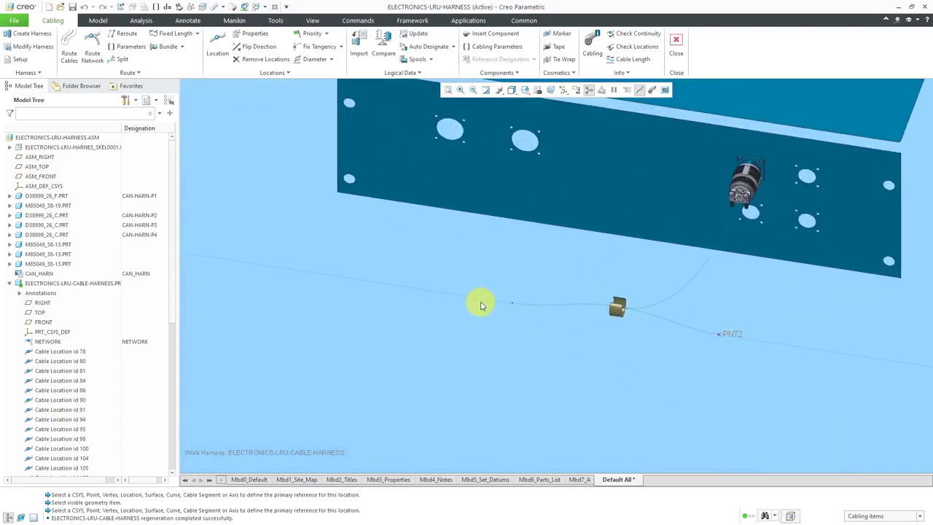
scroll(627, 325, "up", 4)
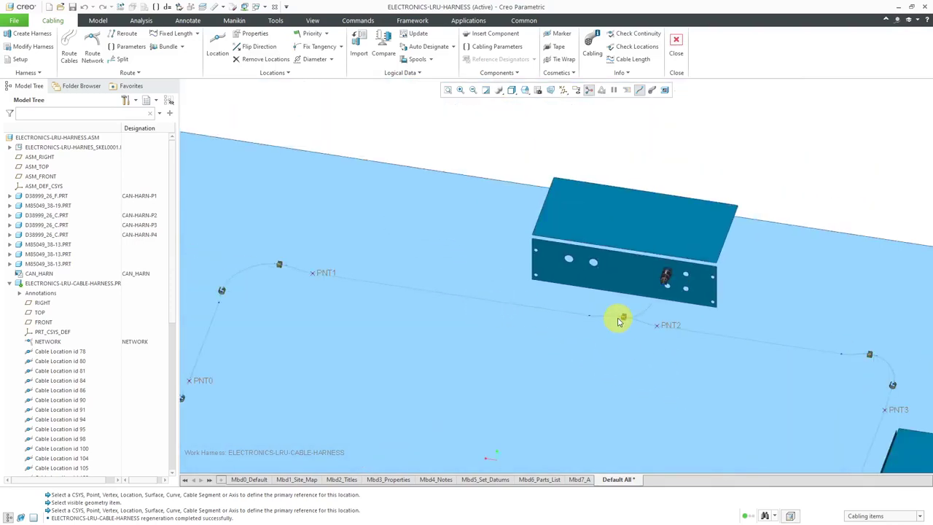
middle_click_drag(314, 248, 365, 259)
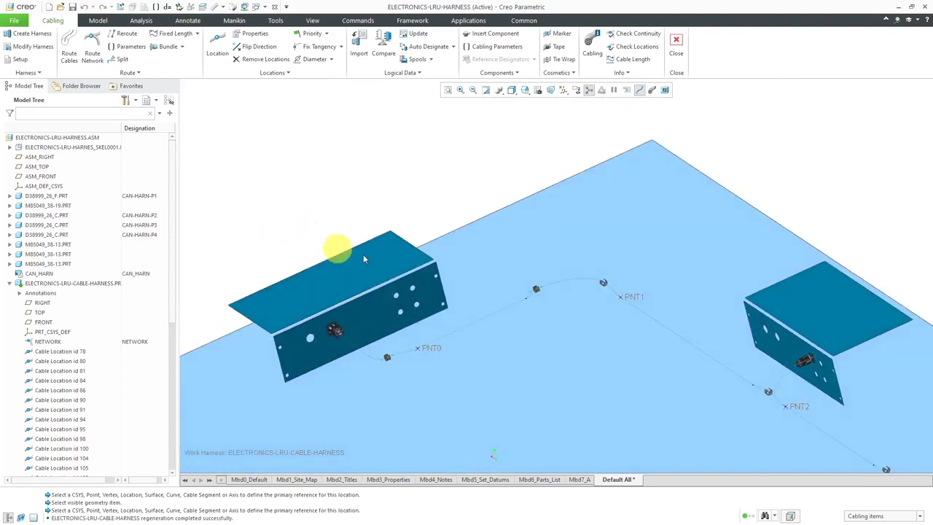
scroll(548, 304, "down", 4)
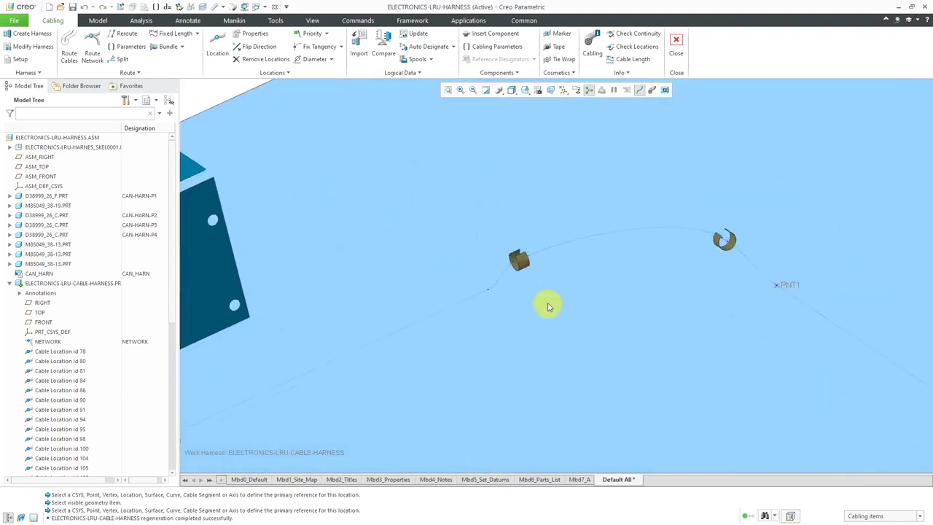
left_click(488, 291)
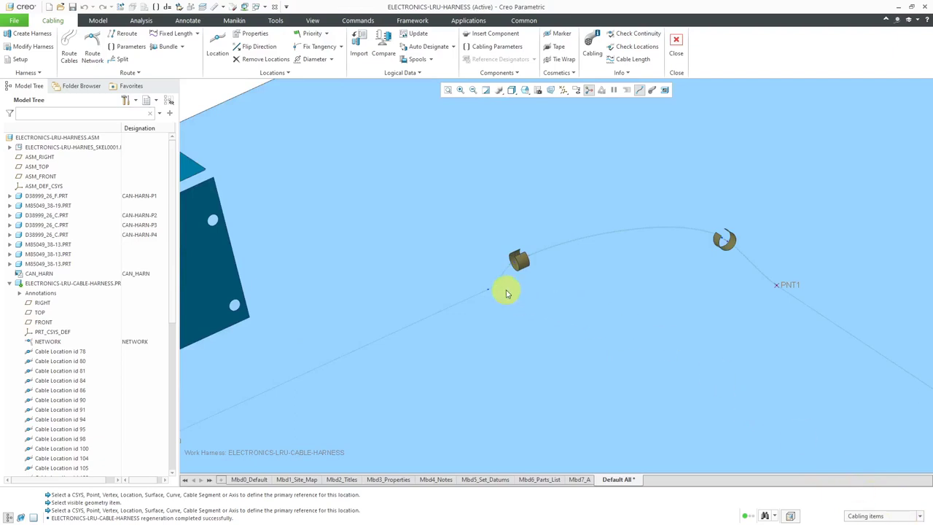
left_click(890, 513)
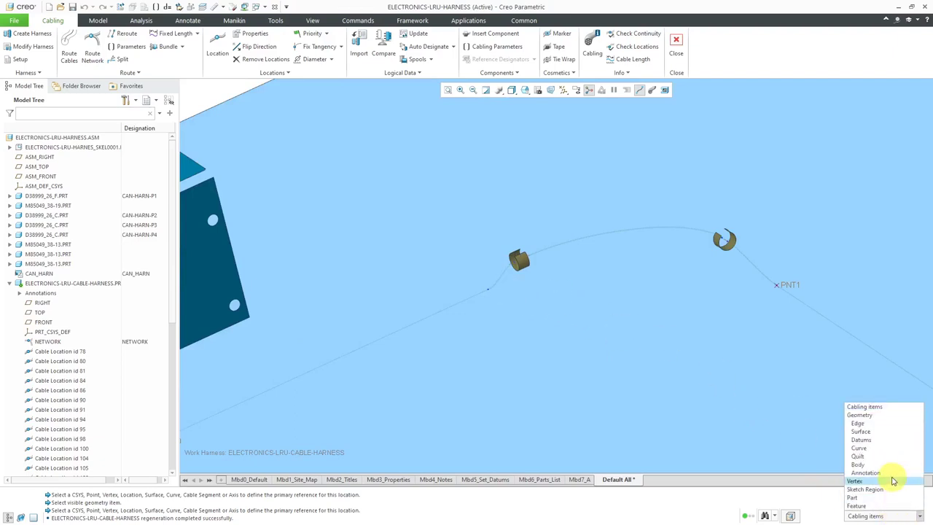
left_click(802, 371)
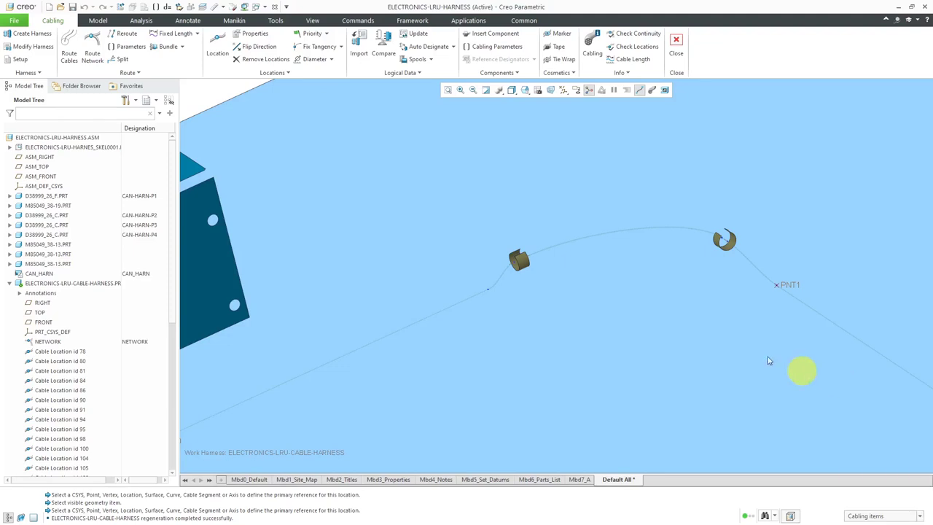
left_click(489, 292)
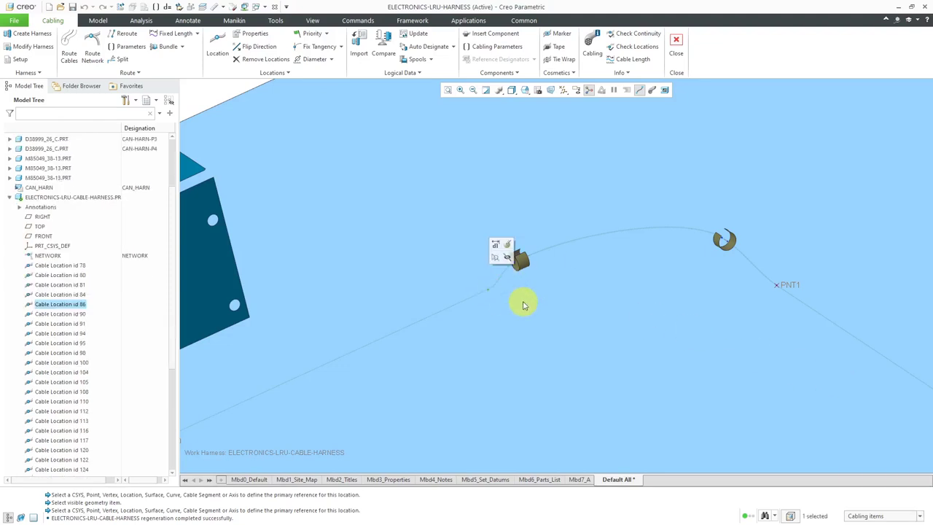
left_click(505, 245)
middle_click_drag(608, 290, 625, 276)
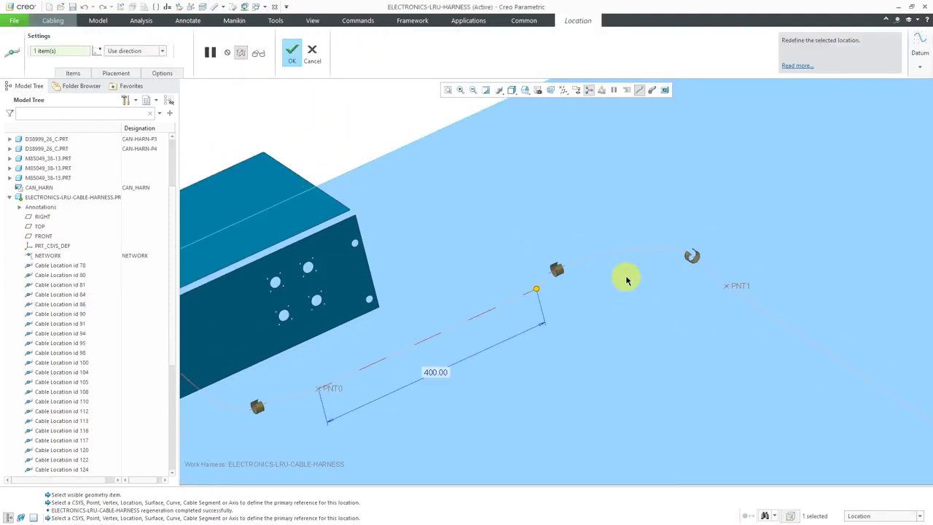
left_click(434, 378)
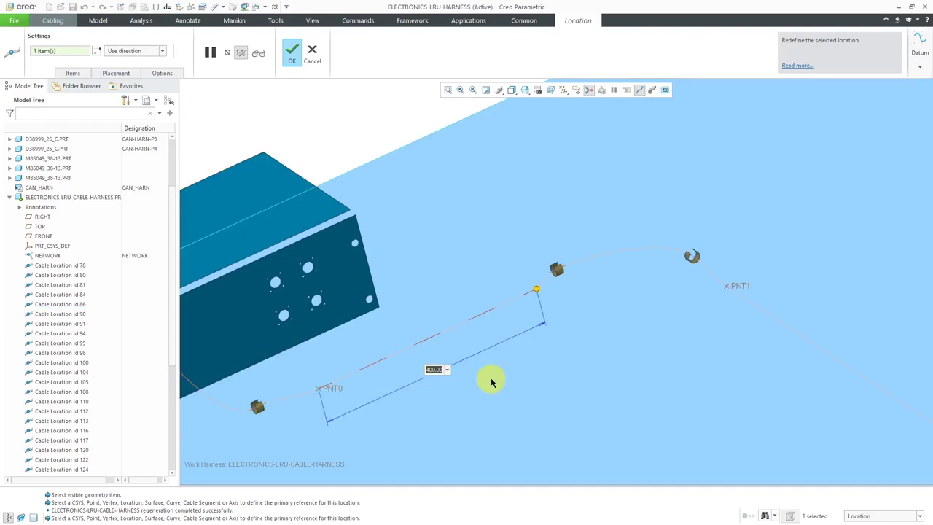
key("Return")
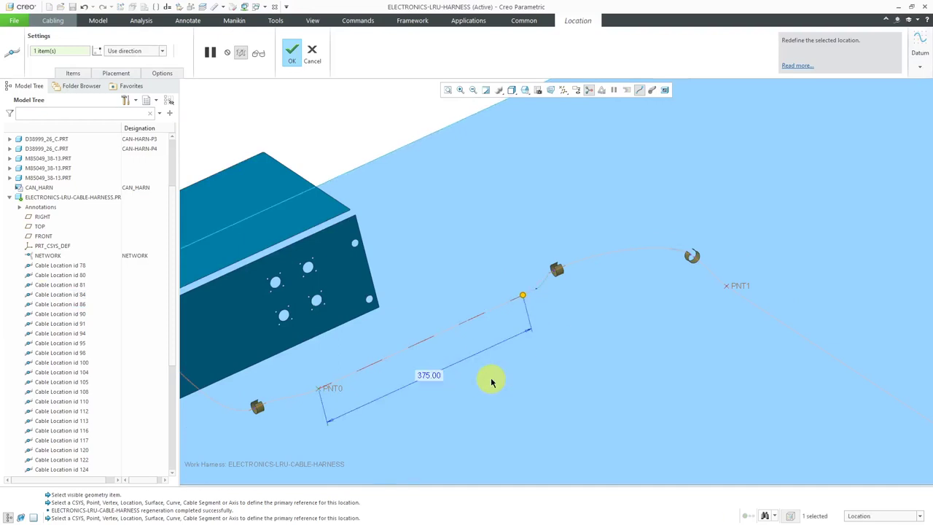
left_click(293, 58)
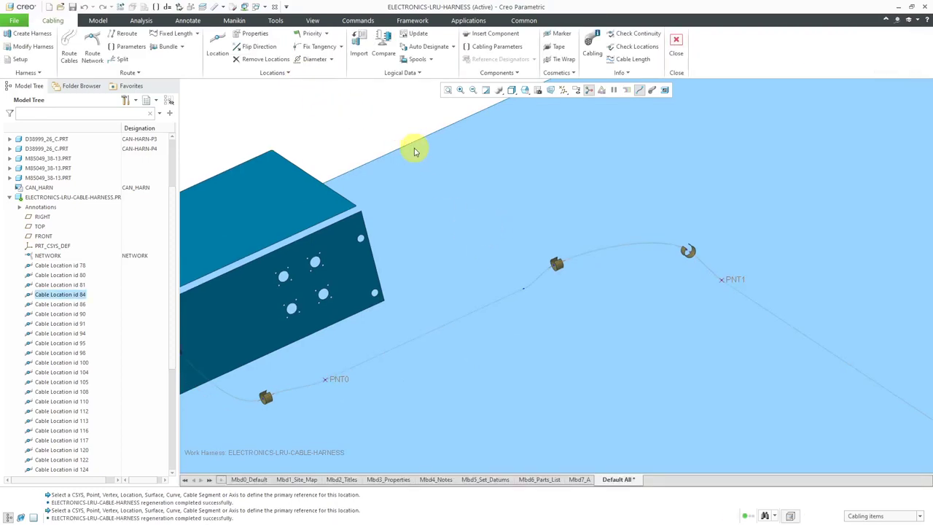
Turn off the display of datum axes and datum points in the whole-assembly view
key("ctrl+d")
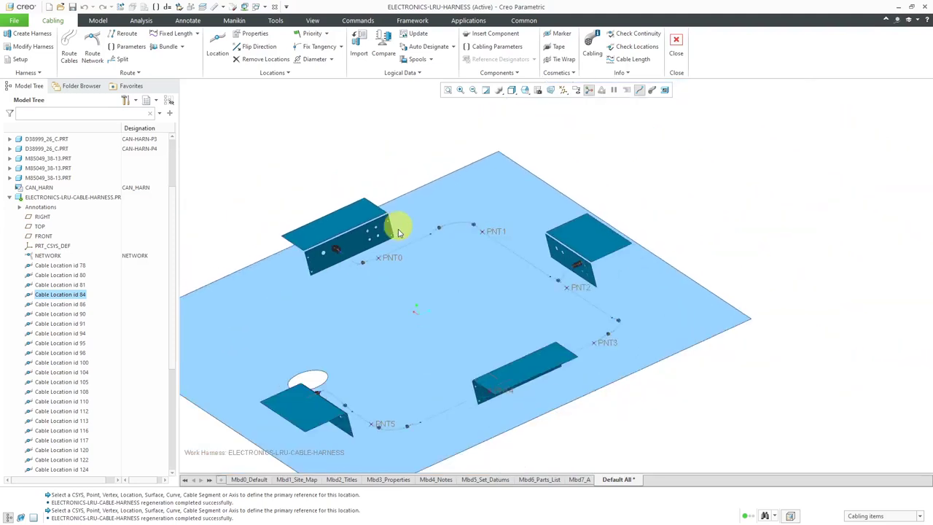
mouse_move(419, 253)
middle_mouse_down()
mouse_move(454, 226)
mouse_move(502, 223)
mouse_move(566, 244)
mouse_move(470, 225)
mouse_move(456, 247)
middle_mouse_up()
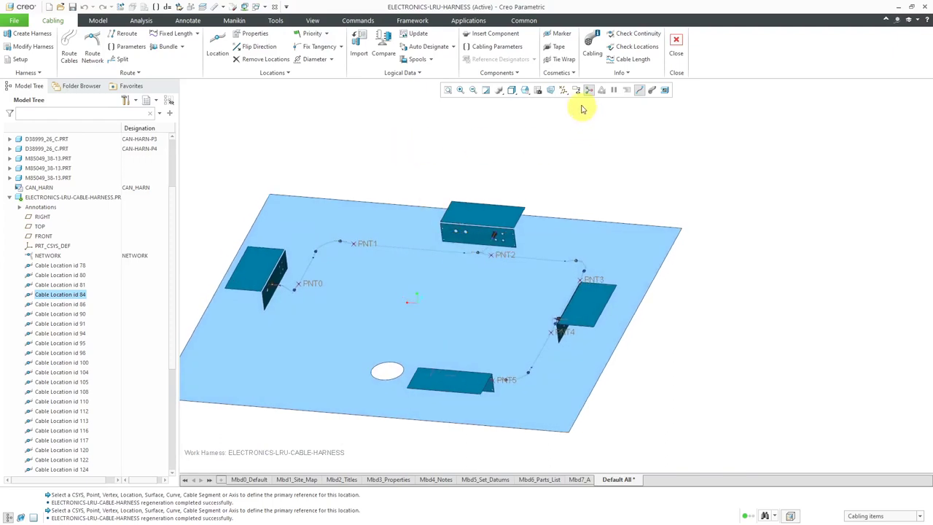
left_click(562, 90)
left_click(591, 113)
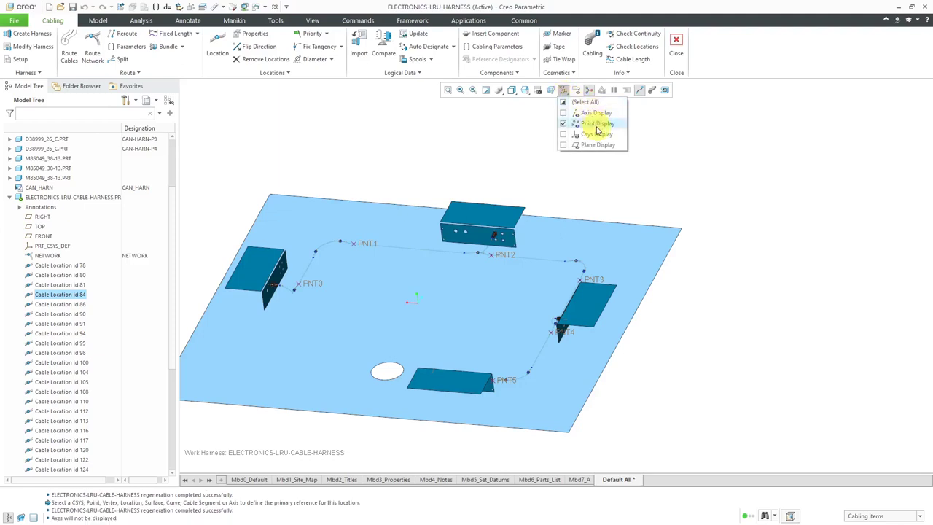
left_click(596, 124)
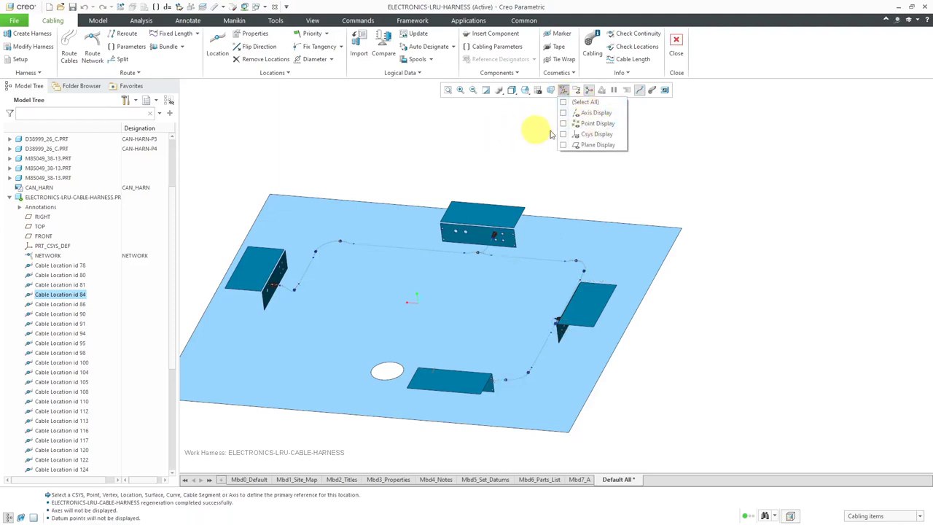
middle_click_drag(612, 177, 592, 188)
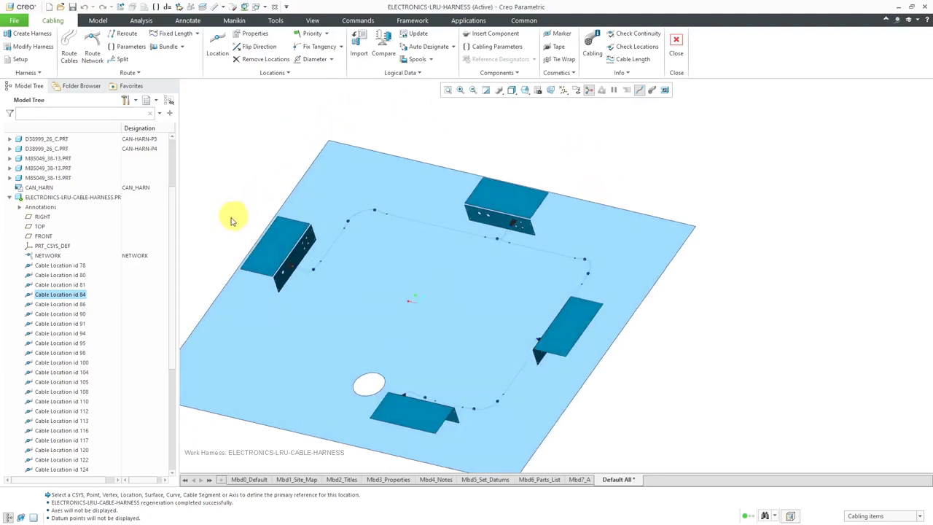
Check in the program's selection options that preselection highlighting is enabled, and accept the options
left_click(14, 26)
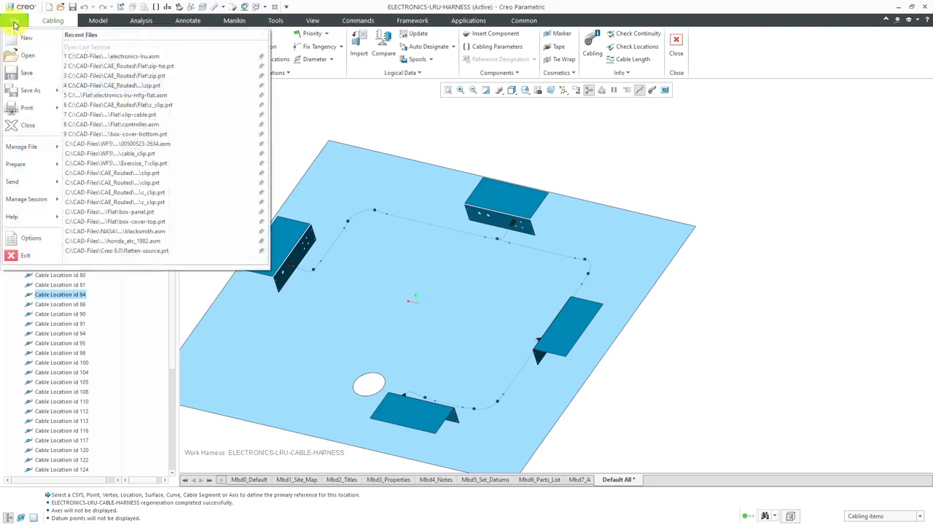
left_click(29, 242)
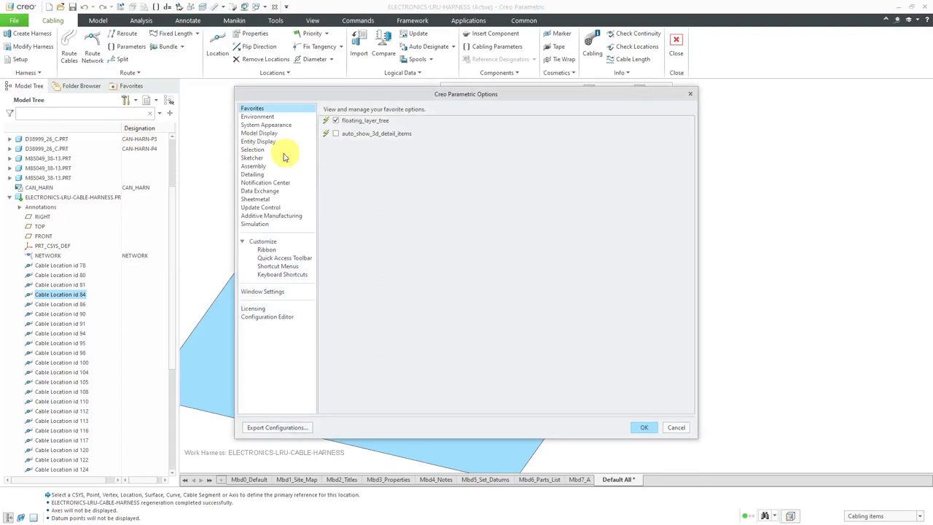
left_click(261, 151)
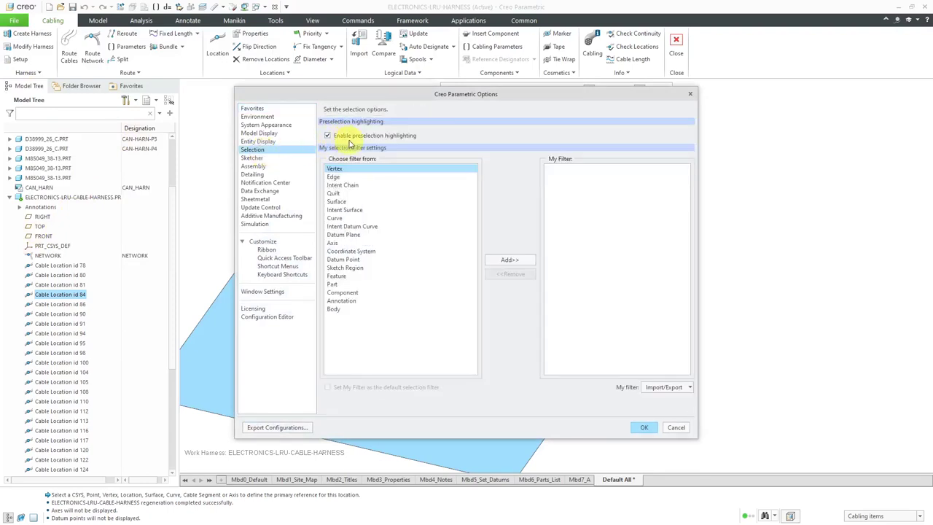
left_click(643, 427)
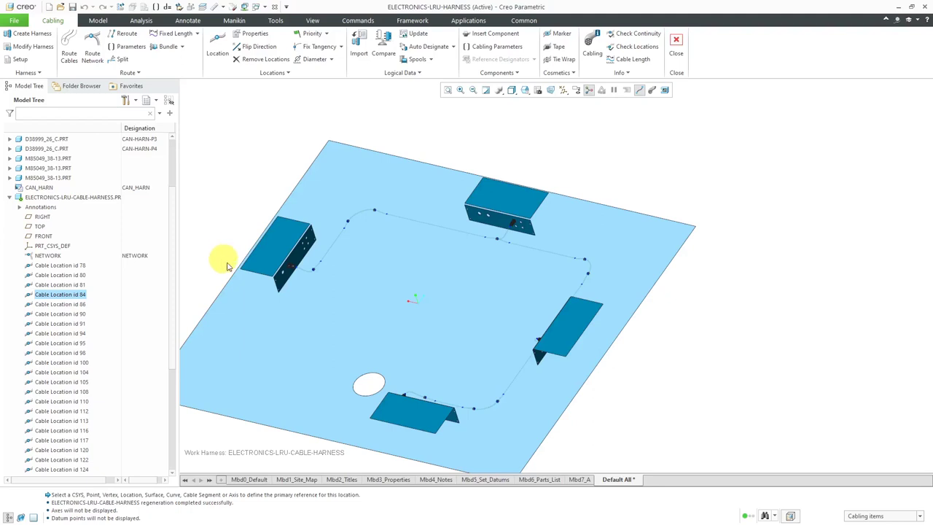
Set the priority of Cable Location id 80, in the clip nearest the first controller's connector, to Required
scroll(246, 275, "up", 10)
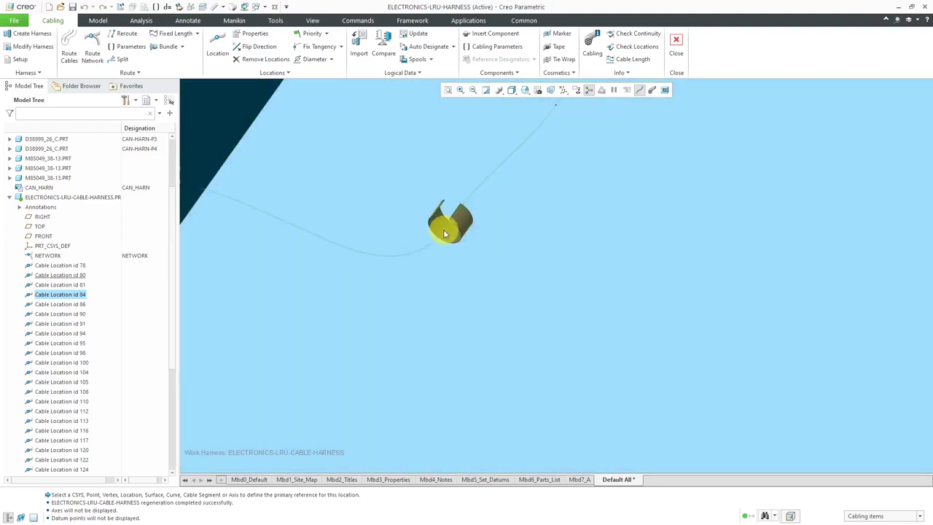
left_click(443, 229)
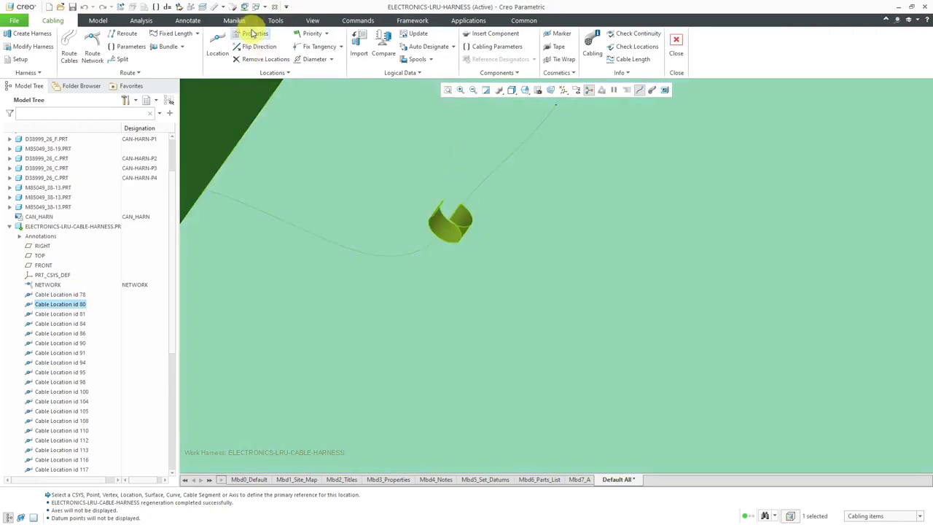
left_click(253, 33)
left_click(892, 169)
left_click(892, 169)
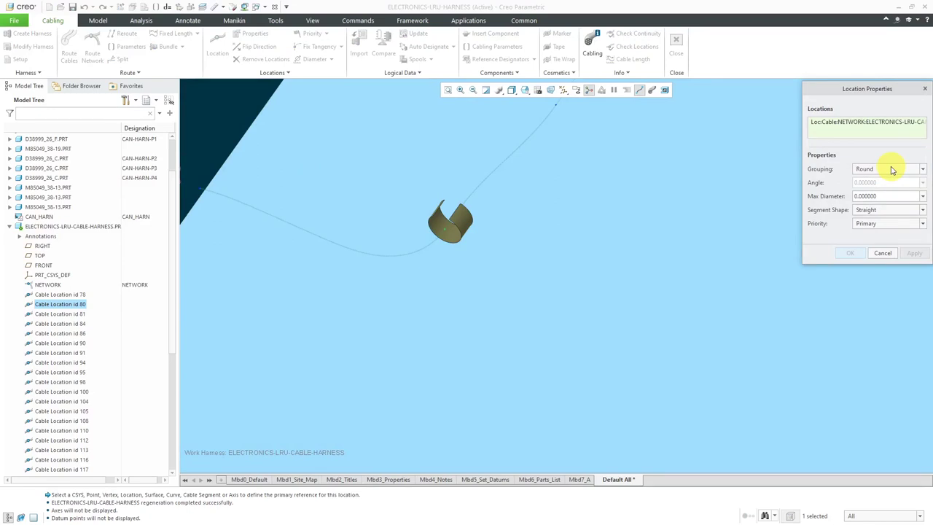
left_click(877, 225)
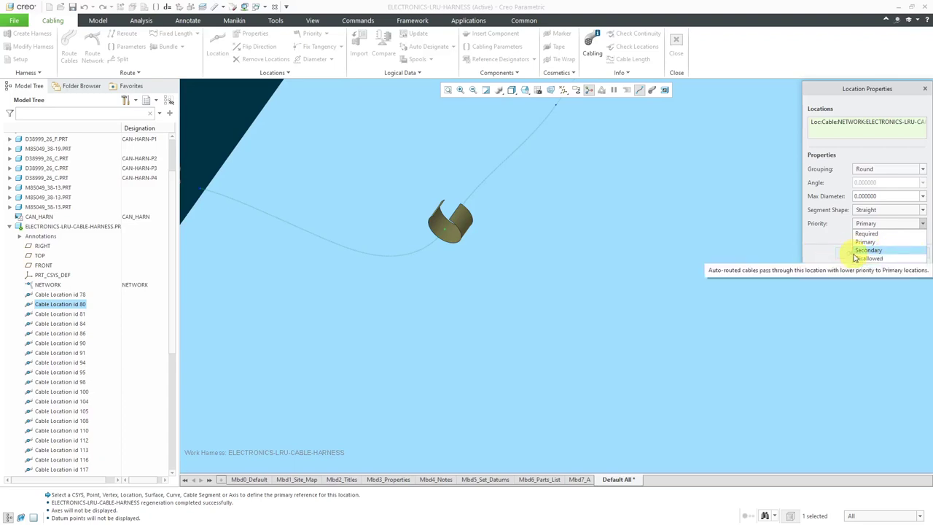
left_click(866, 234)
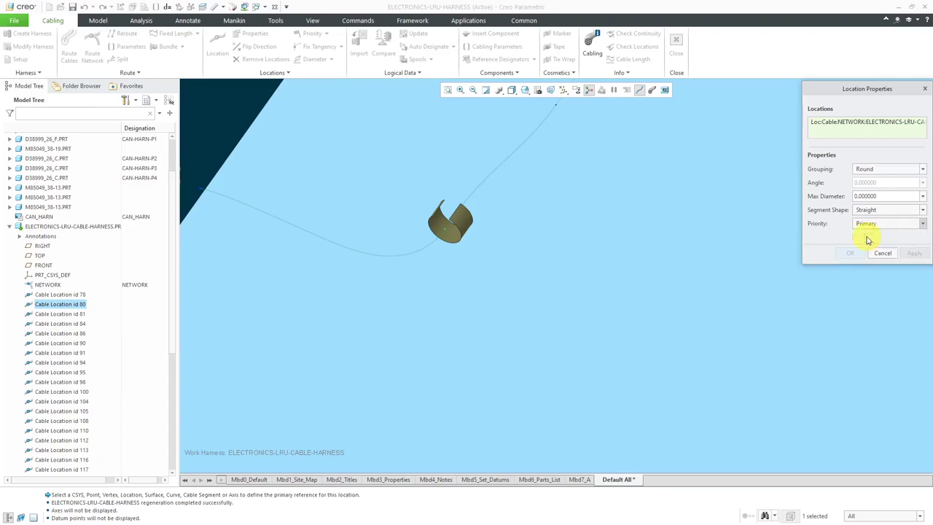
left_click(853, 253)
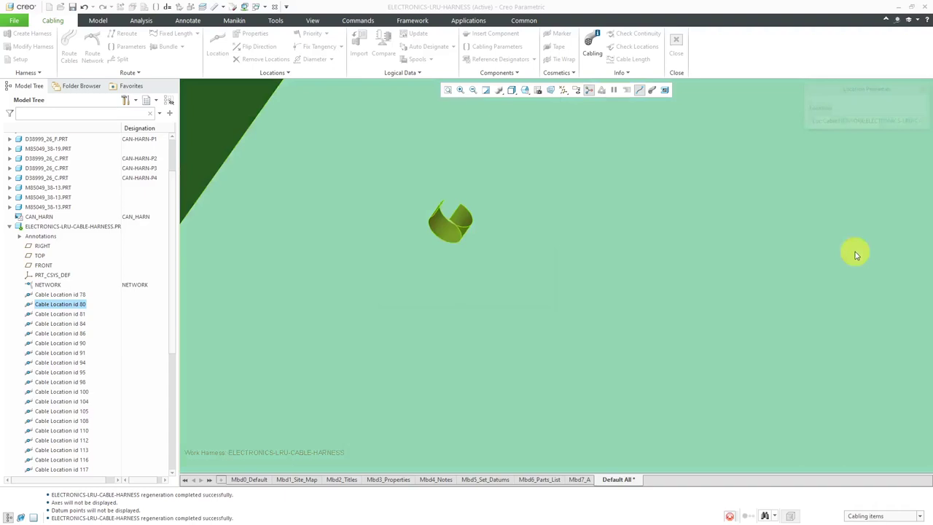
Start Route Cables, find the logical cables and add CAN-001 with its wires as the cable to route
scroll(573, 296, "down", 3)
scroll(567, 276, "down", 3)
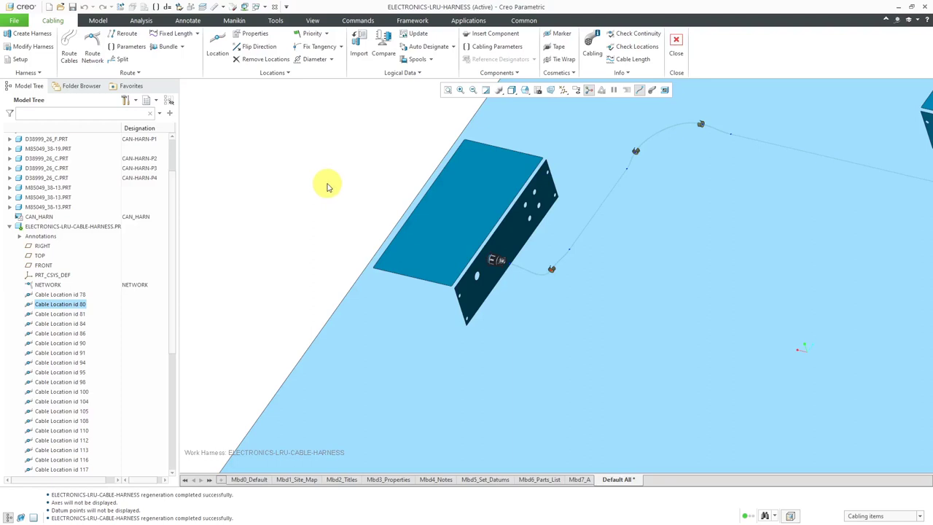
scroll(298, 203, "down", 3)
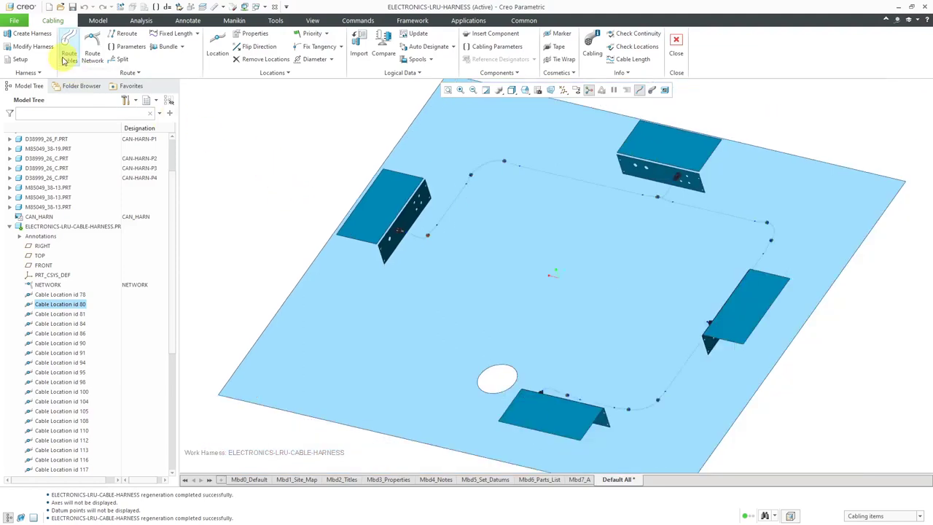
left_click(68, 54)
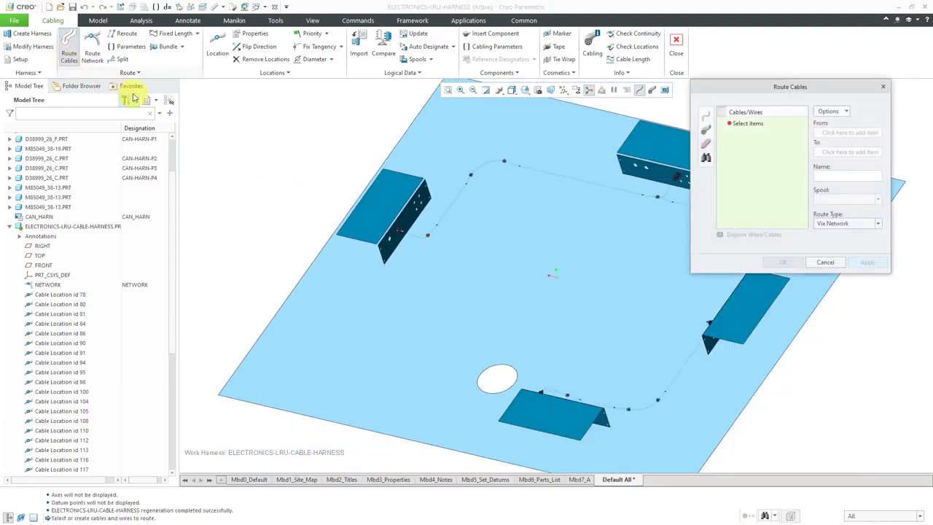
left_click(706, 158)
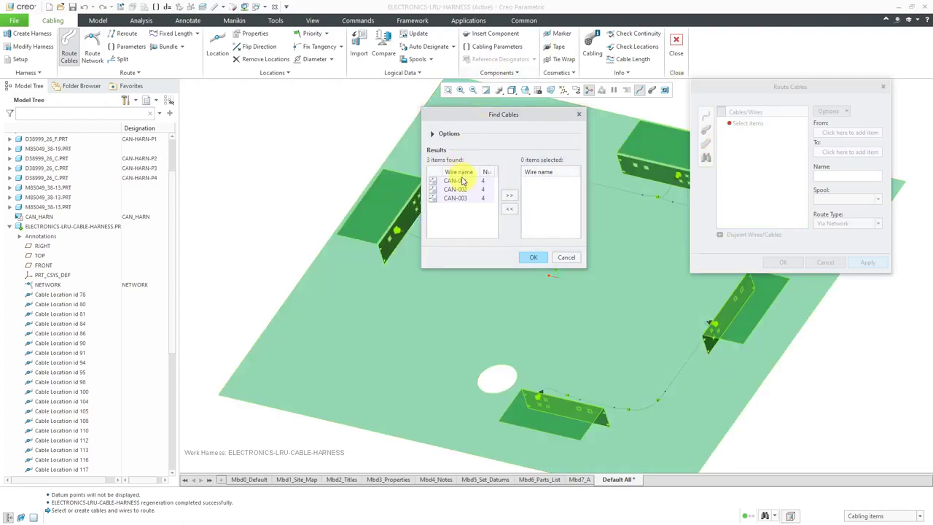
left_click(462, 181)
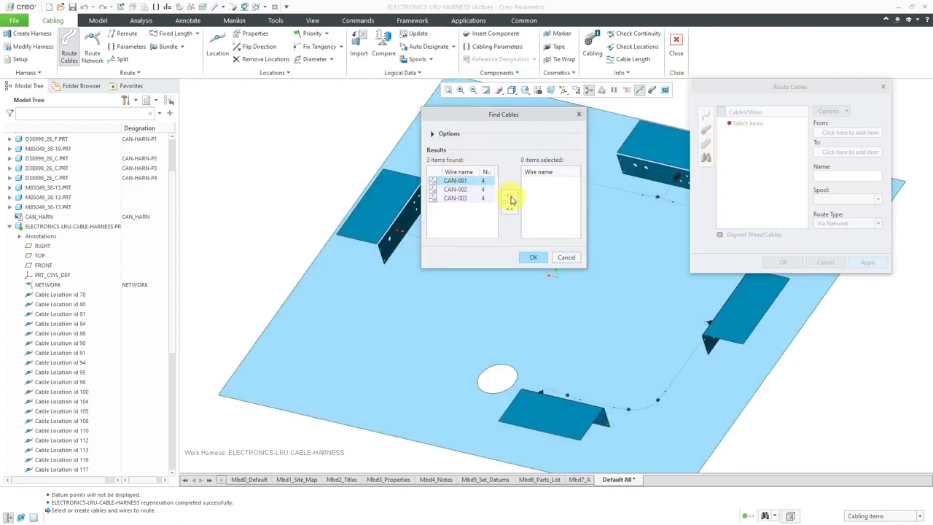
left_click(510, 197)
left_click(534, 258)
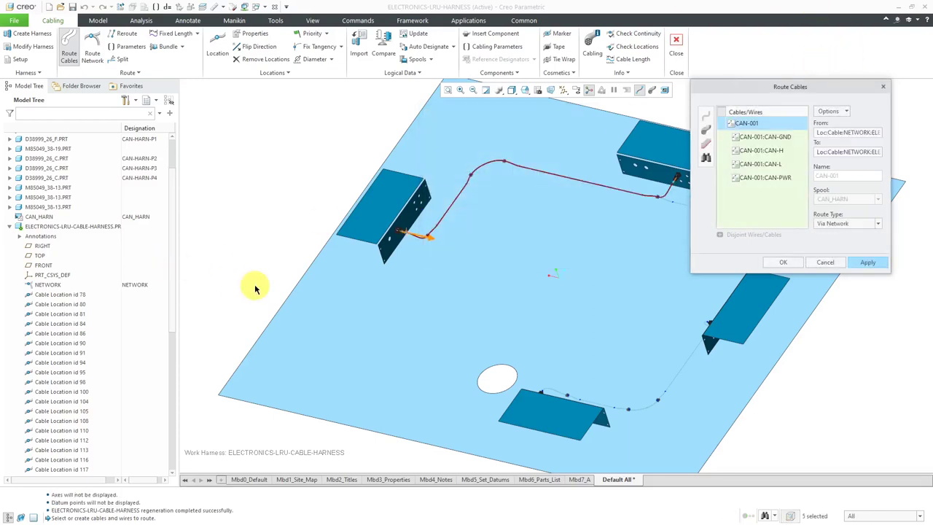
middle_click_drag(252, 285, 416, 272)
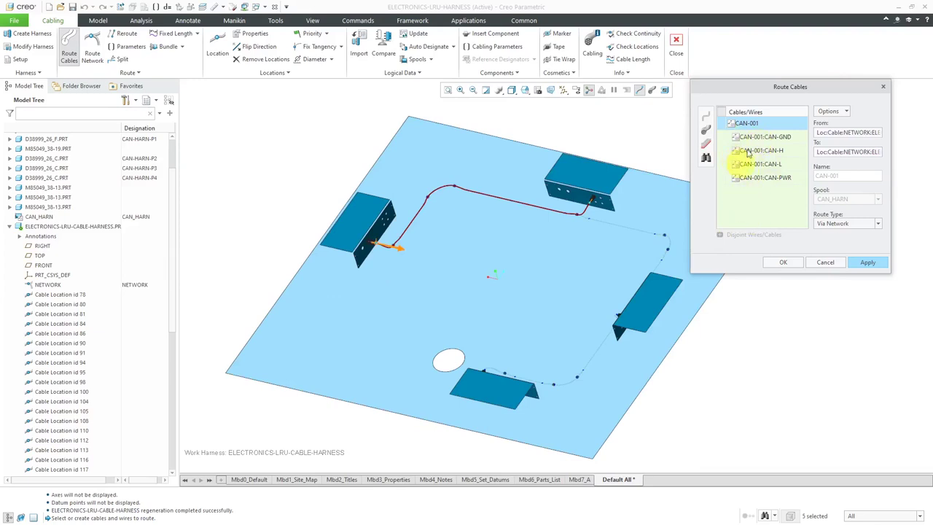
Try Simple Route as the route type for CAN-001 and return it to Via Network
left_click(854, 225)
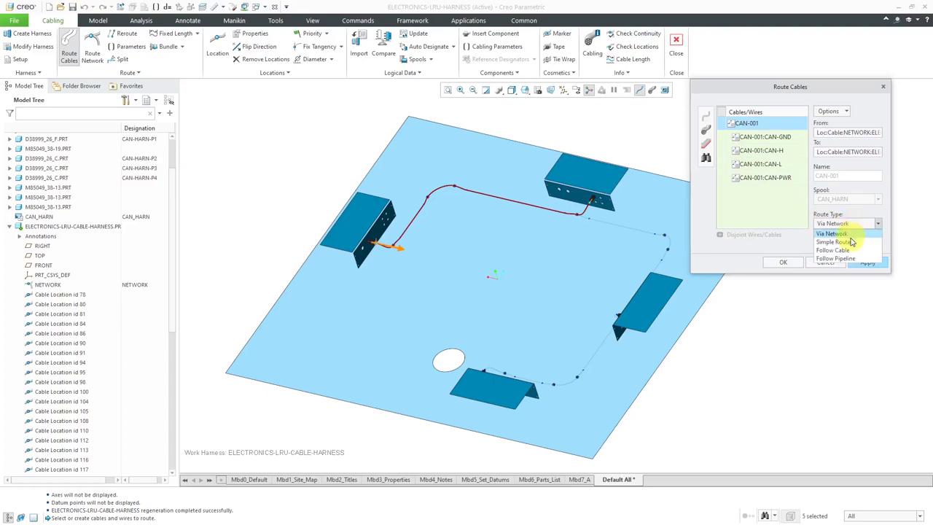
left_click(850, 241)
left_click(849, 228)
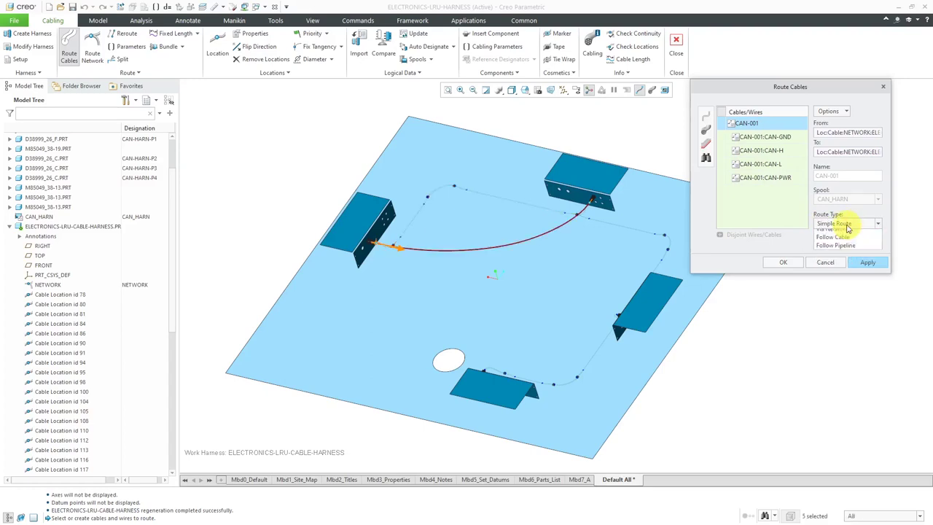
left_click(840, 242)
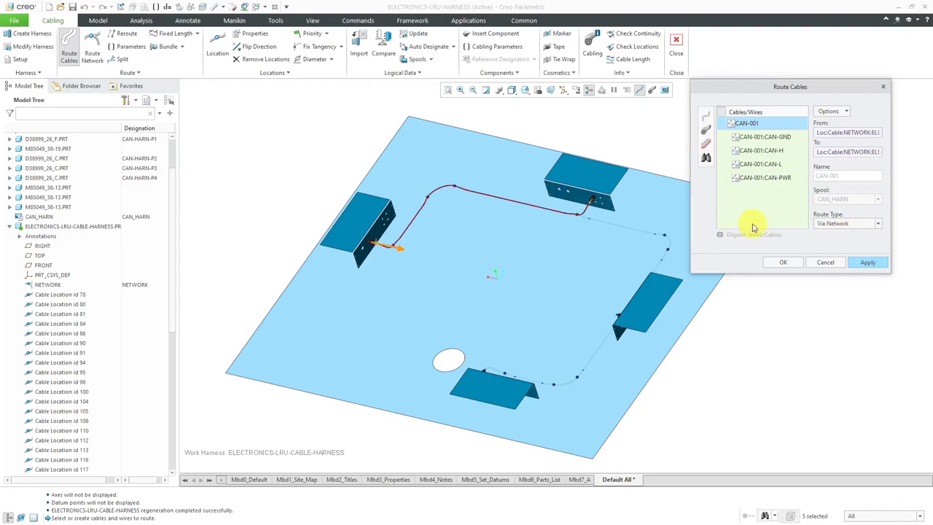
Complete the routing of CAN-001 along the network between the first two controllers' connectors
scroll(443, 211, "up", 3)
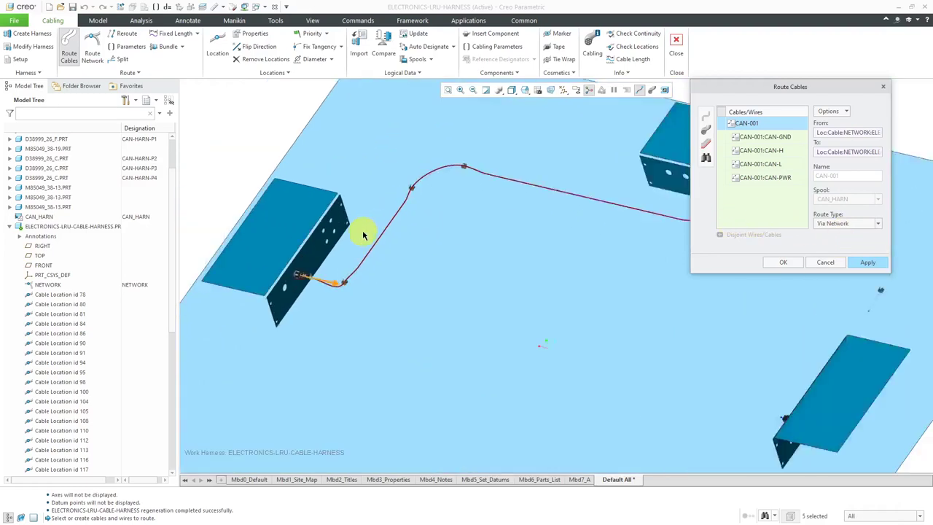
scroll(363, 235, "down", 2)
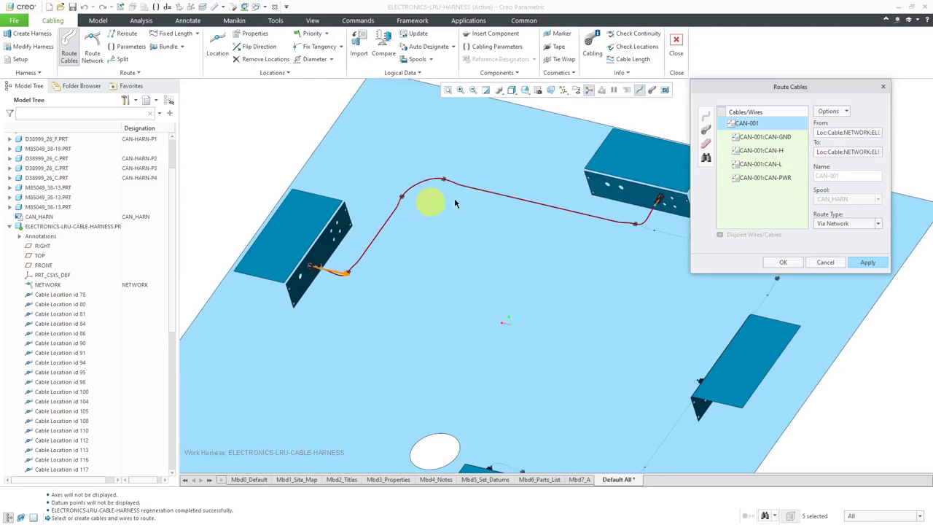
left_click(793, 265)
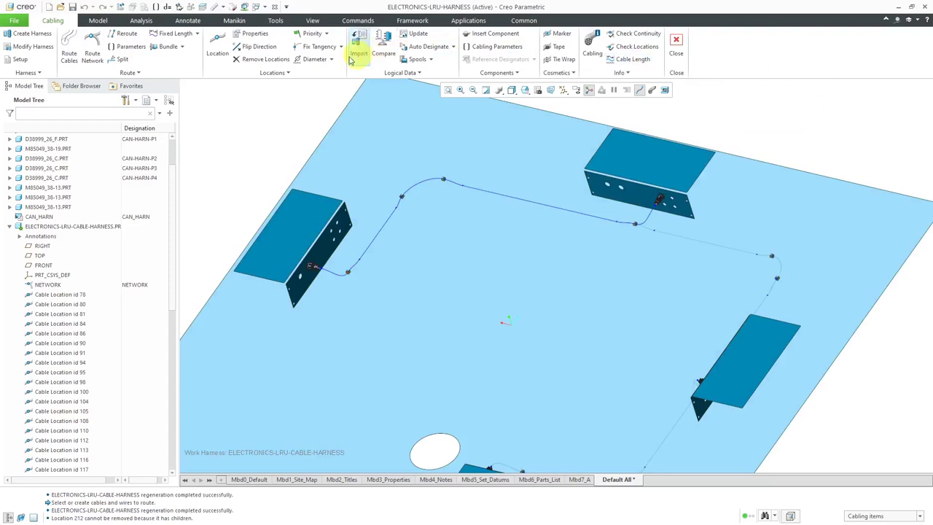
Display the cables with their true thickness and hide the ELECTRONICS-LRU-HARNES_SKEL0001 skeleton model
left_click(653, 90)
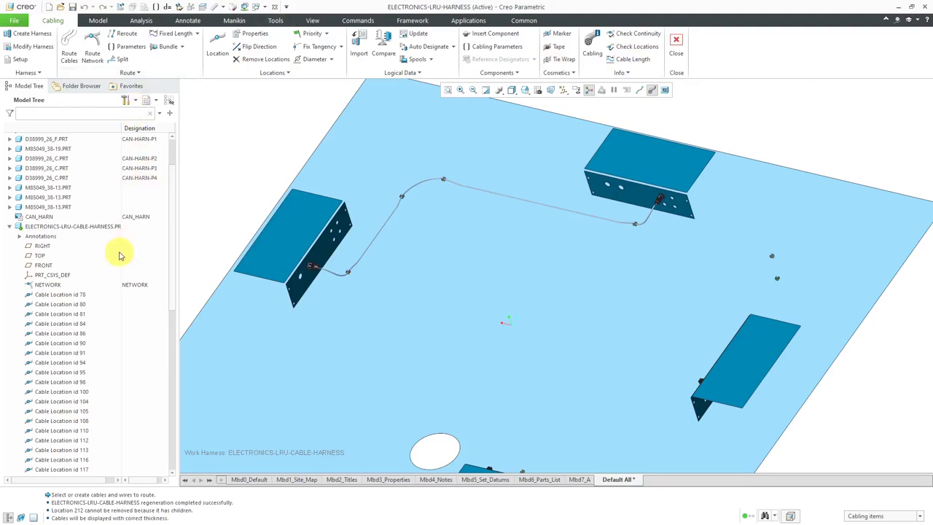
scroll(120, 263, "down", 2)
scroll(315, 274, "up", 5)
scroll(317, 269, "up", 2)
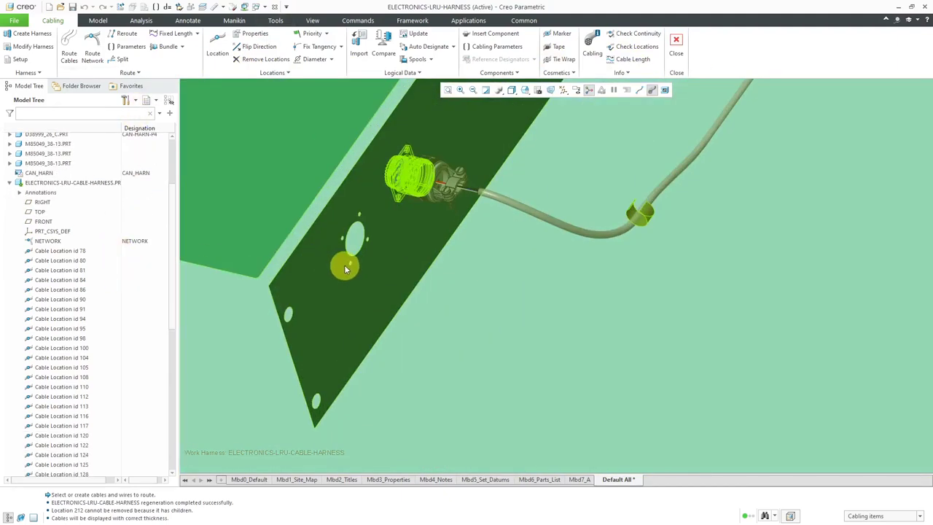
scroll(344, 265, "up", 2)
left_click(345, 350)
scroll(345, 350, "down", 2)
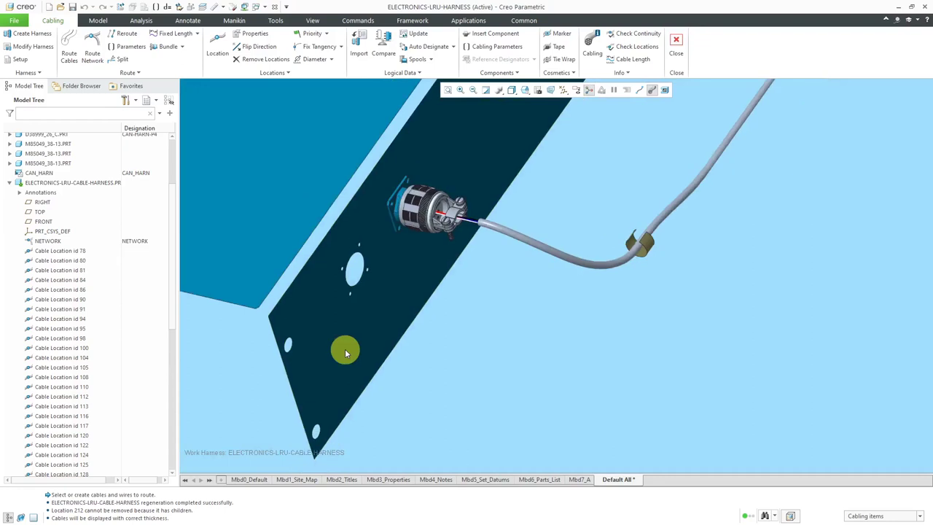
scroll(77, 200, "up", 5)
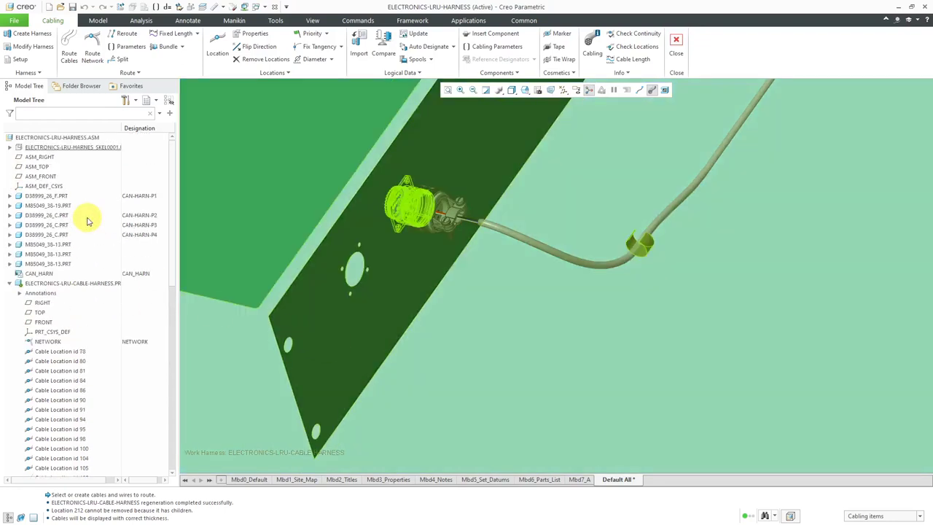
right_click(45, 146)
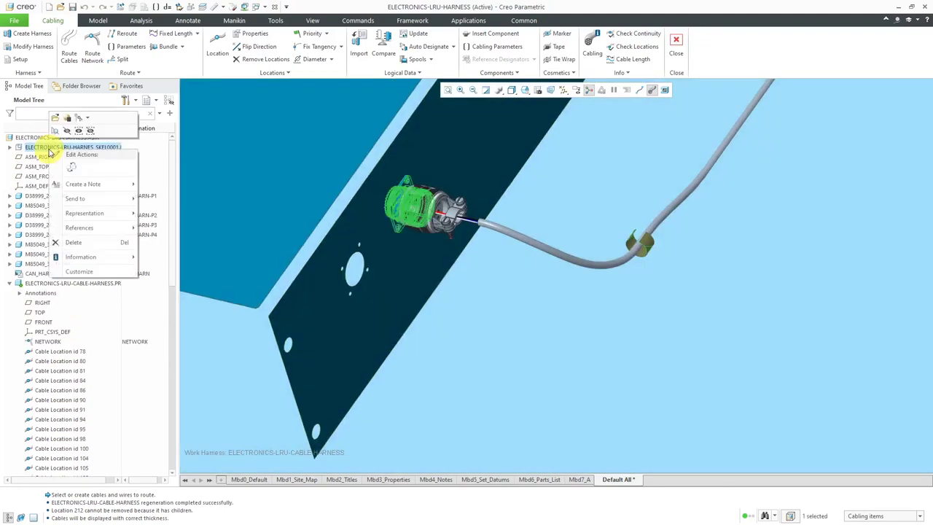
left_click(73, 132)
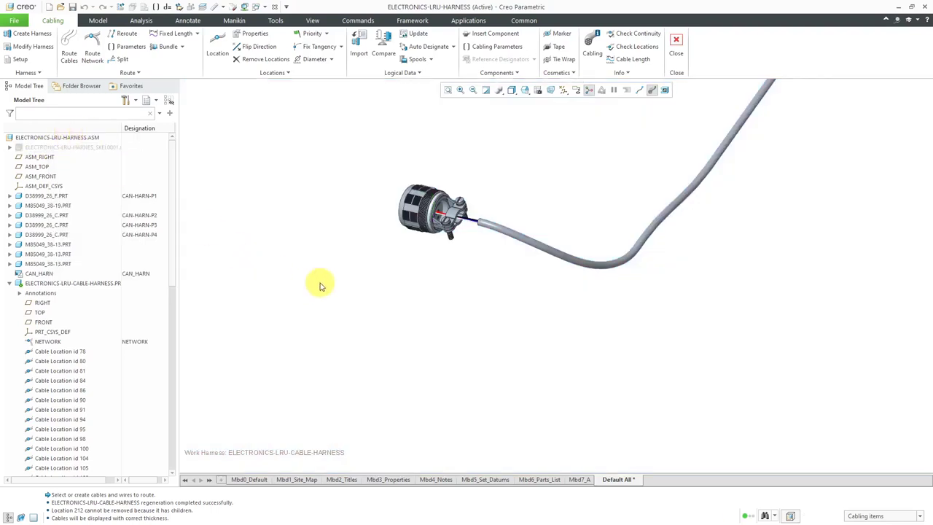
Inspect the CAN-001 wires where they enter the first connector and display the cables as centerlines
scroll(487, 204, "up", 5)
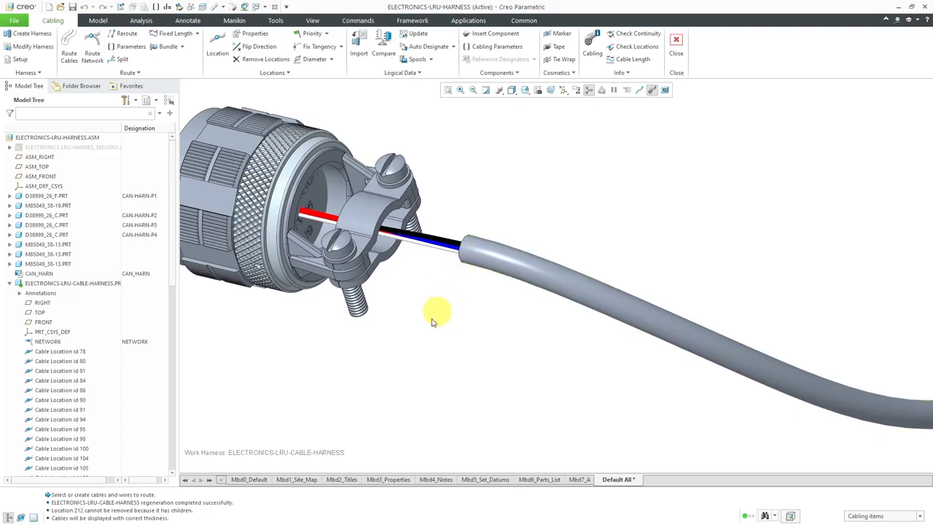
scroll(405, 308, "down", 3)
scroll(405, 308, "down", 2)
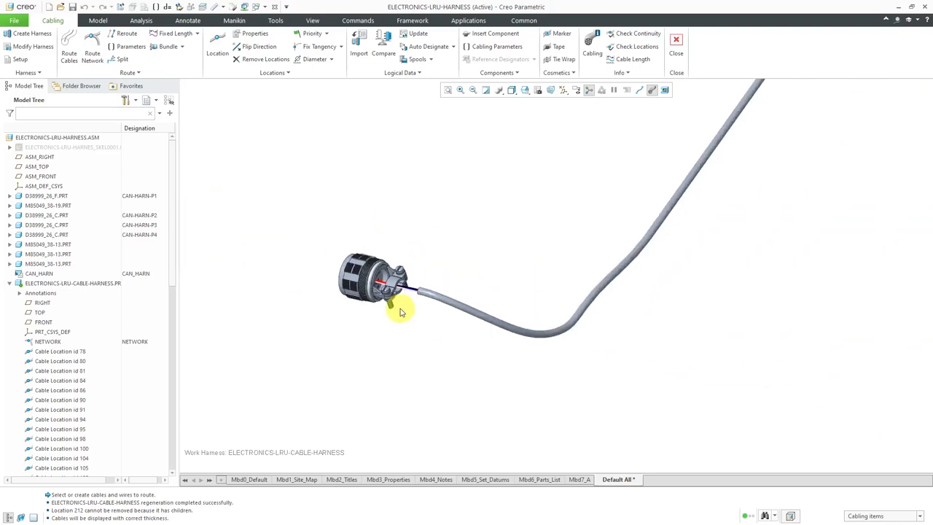
scroll(399, 312, "down", 4)
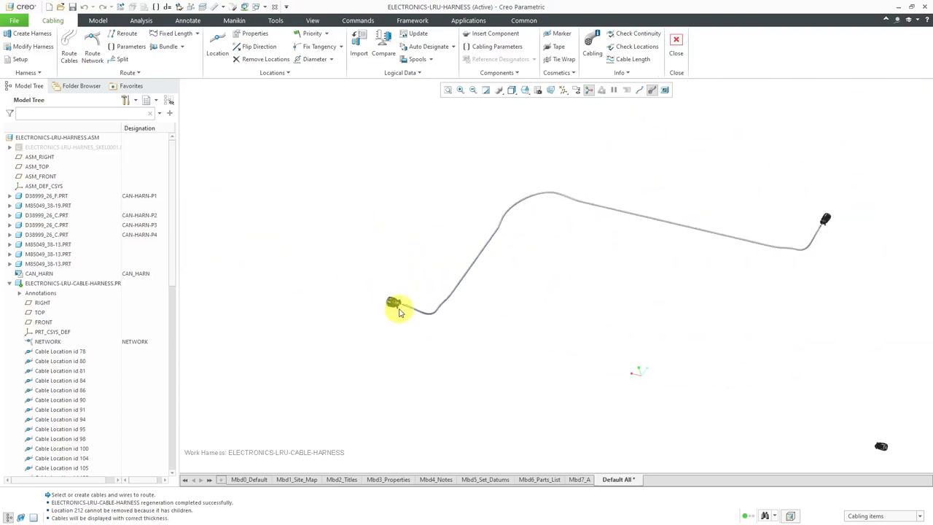
scroll(433, 189, "down", 2)
left_click(638, 90)
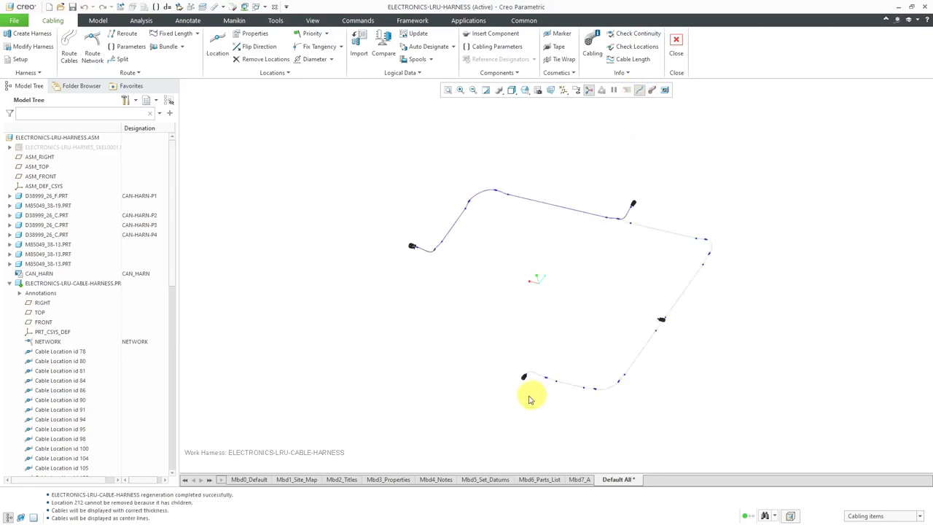
Route cable CAN-002 and its wires with the Via Network route type, and display the cables with their true thickness
scroll(530, 379, "up", 2)
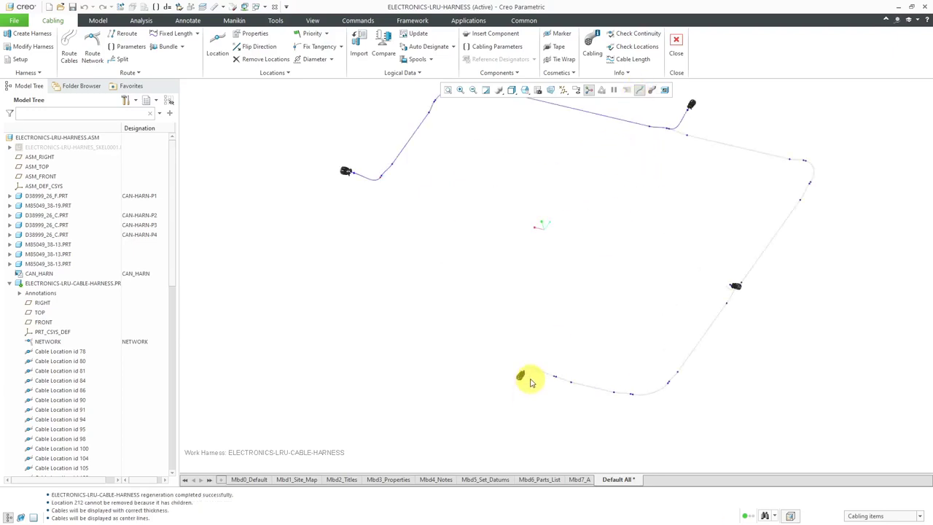
left_click(69, 50)
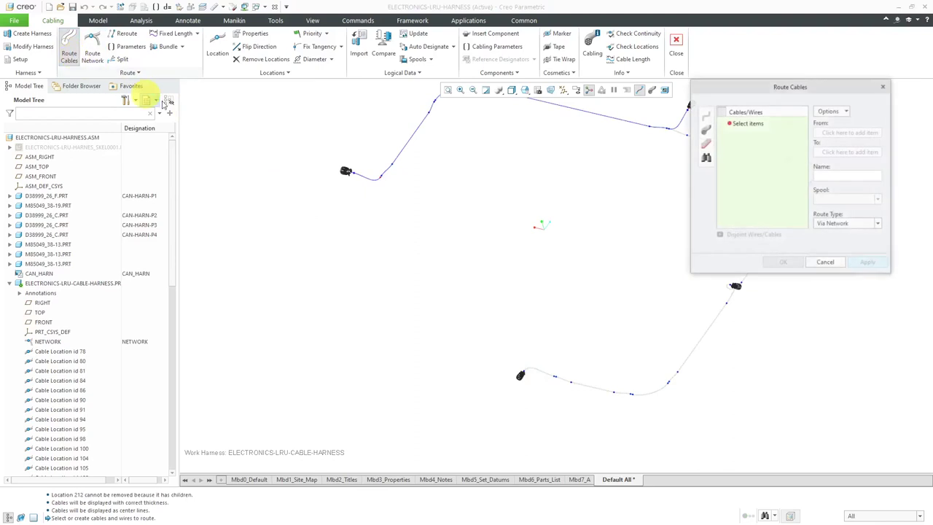
left_click(706, 157)
left_click(455, 181)
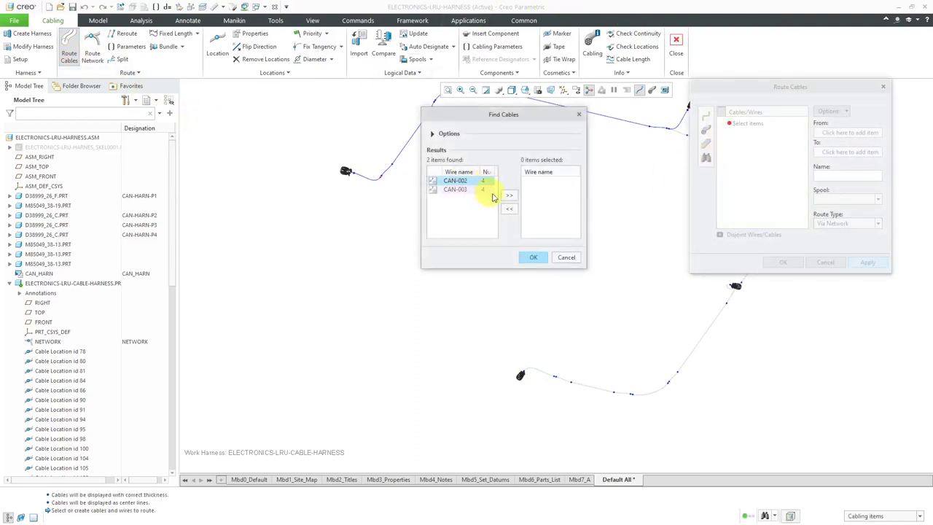
left_click(509, 195)
left_click(534, 258)
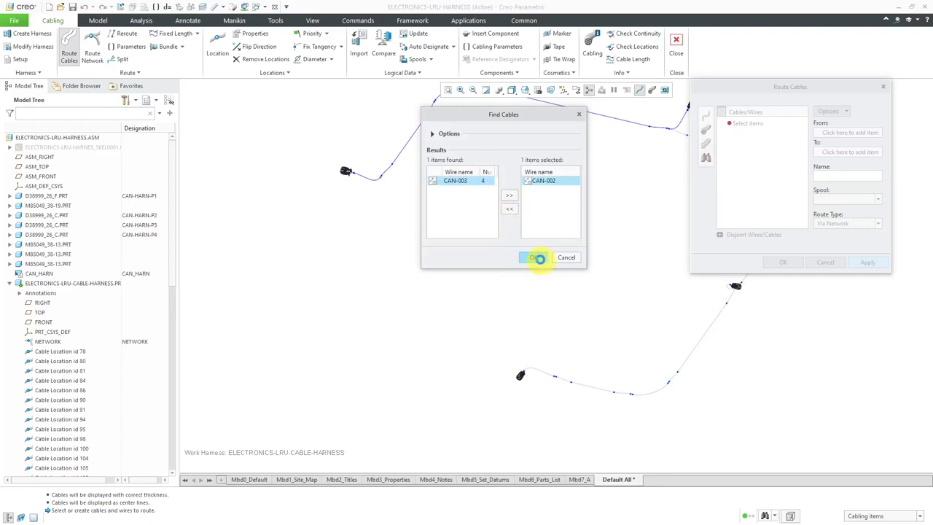
middle_click_drag(670, 193, 537, 296)
scroll(537, 297, "up", 5)
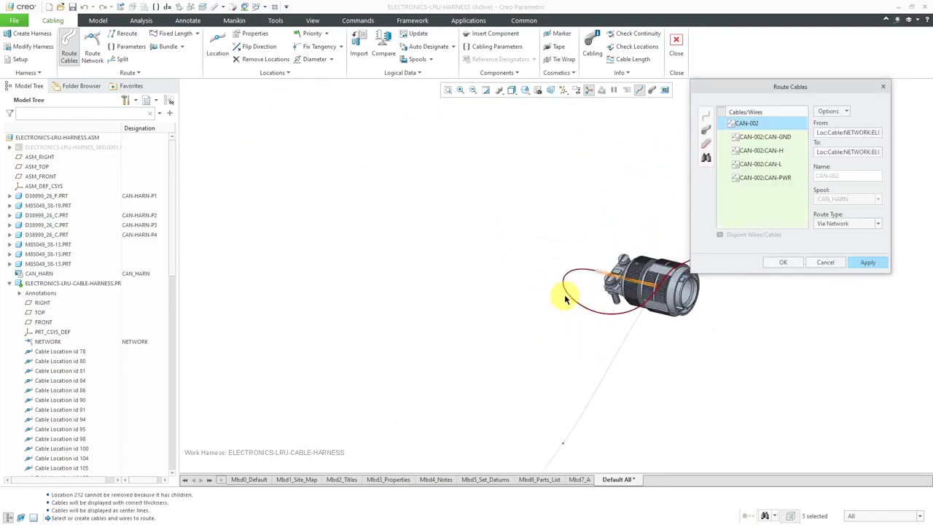
scroll(590, 283, "up", 2)
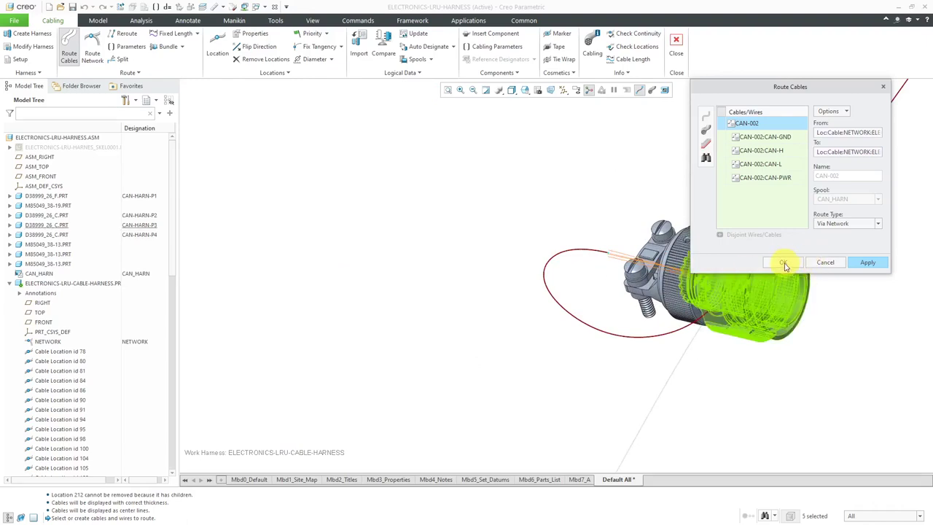
left_click(867, 261)
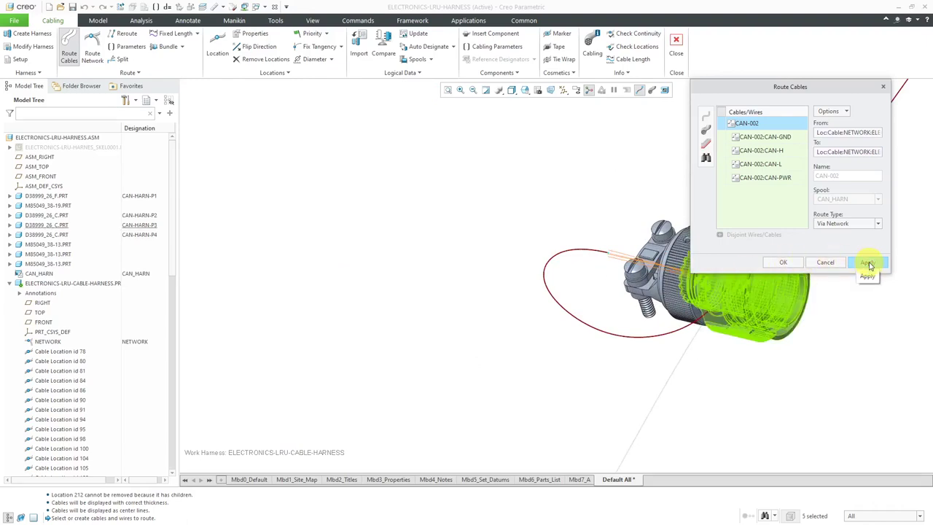
left_click(652, 93)
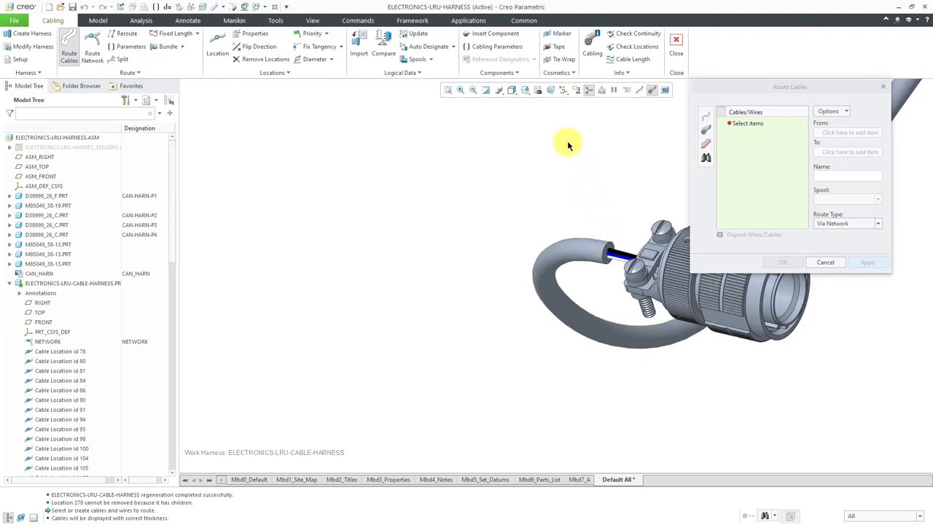
Route the remaining cable CAN-003 and its wires with the Via Network route type and finish routing cables
left_click(707, 159)
left_click(458, 181)
left_click(510, 195)
left_click(531, 257)
scroll(510, 241, "down", 5)
scroll(589, 292, "down", 5)
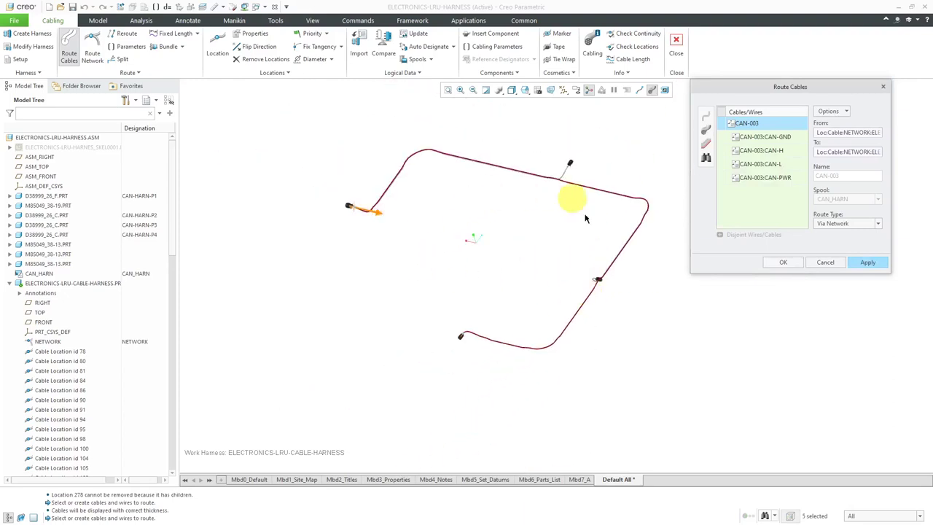
left_click(796, 264)
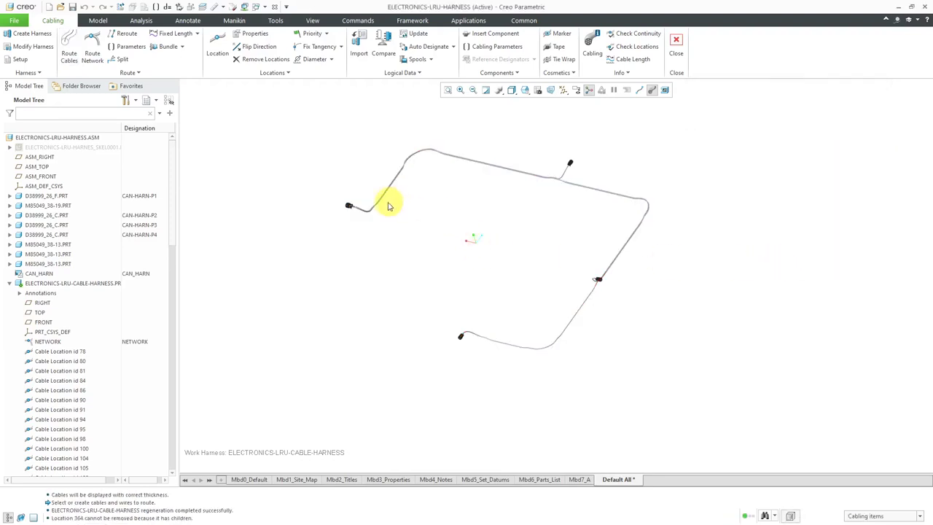
Examine the thick cables at the connectors and along the bends of the harness
scroll(386, 208, "up", 3)
scroll(483, 287, "down", 3)
scroll(511, 378, "up", 5)
scroll(578, 387, "down", 7)
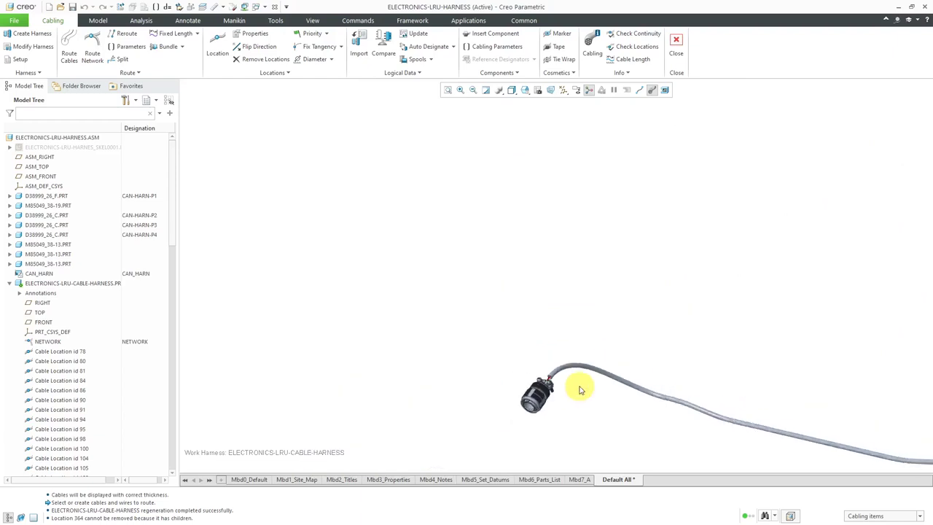
scroll(485, 202, "up", 2)
scroll(425, 240, "up", 4)
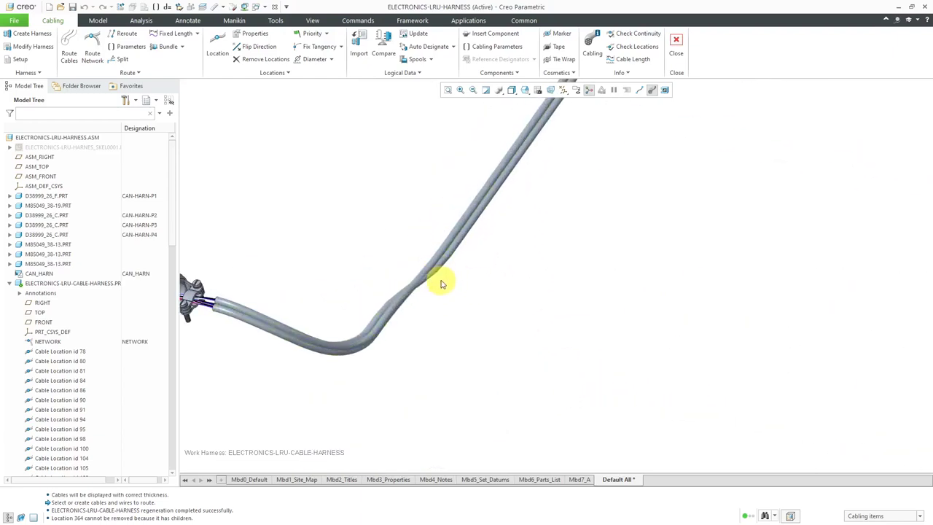
scroll(442, 283, "down", 3)
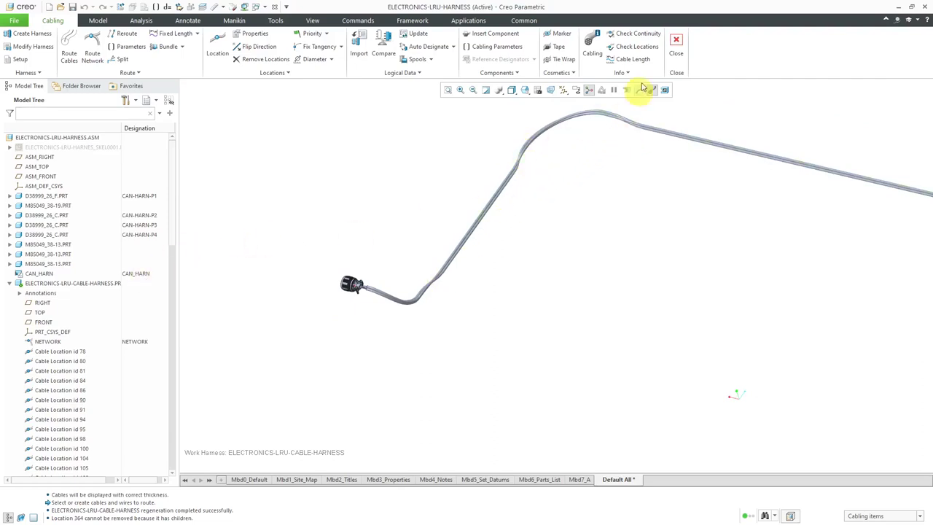
Exit the cabling environment, return to the ELECTRONICS-LRU assembly, and view the cables at the first controller's connector and clip
left_click(675, 50)
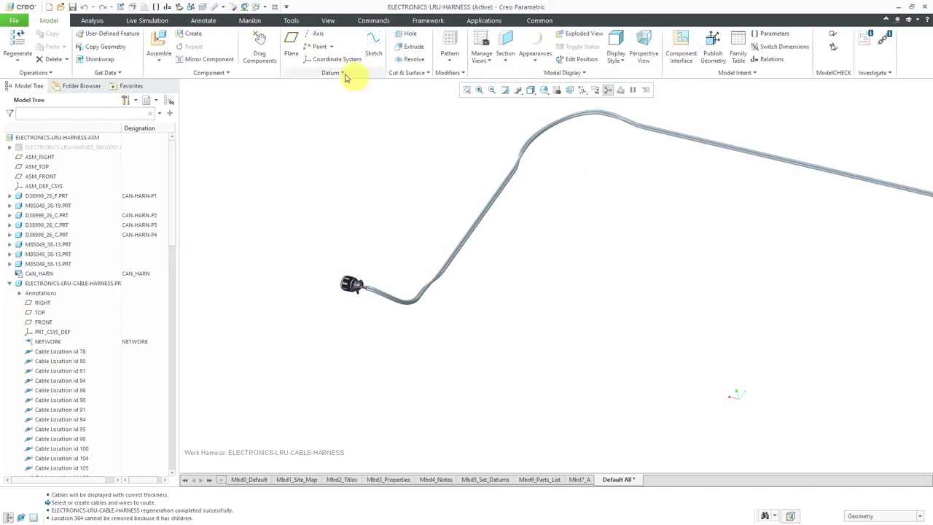
left_click(274, 7)
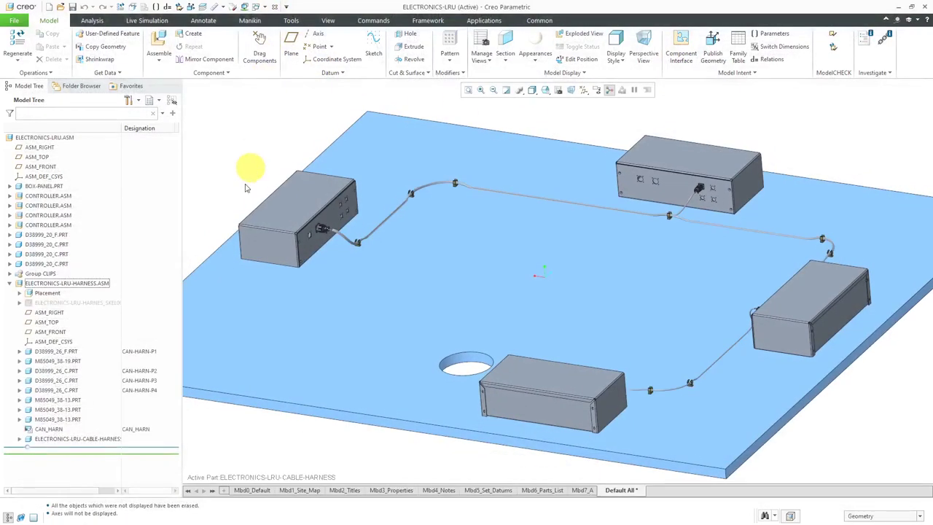
scroll(353, 247, "down", 8)
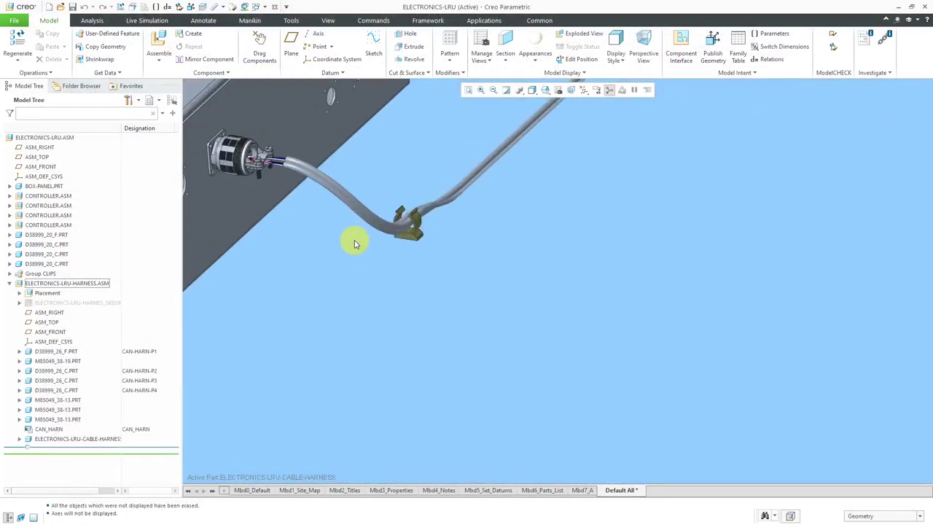
scroll(355, 244, "up", 8)
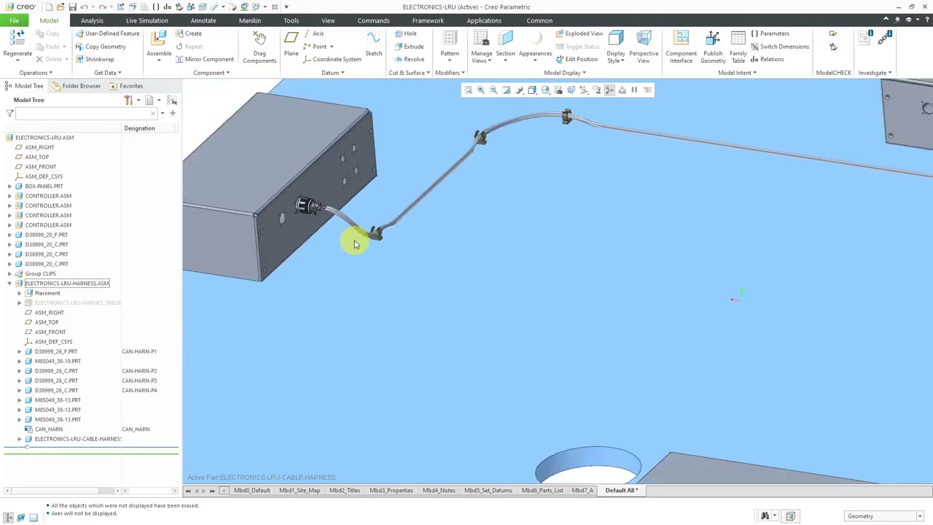
Search the configuration options for "jacket" and view the available values of cable_jacket_termination
left_click(14, 19)
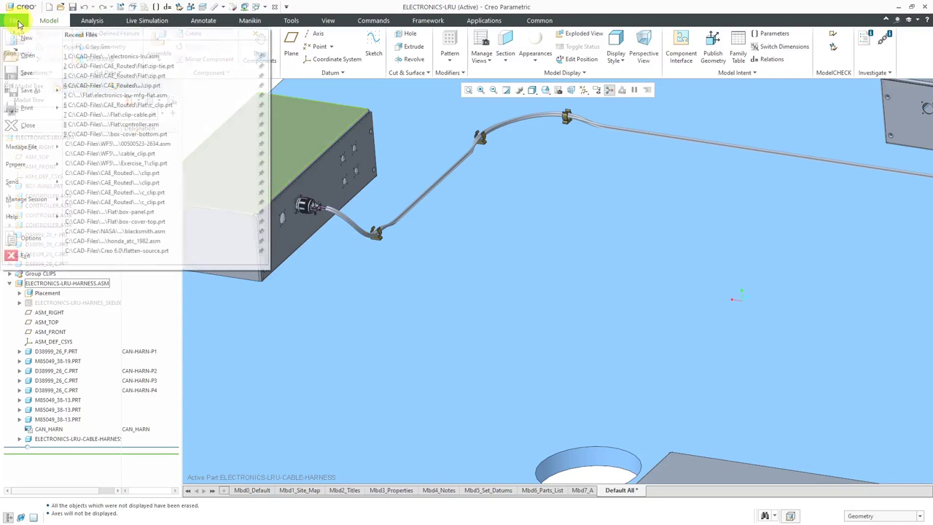
left_click(42, 240)
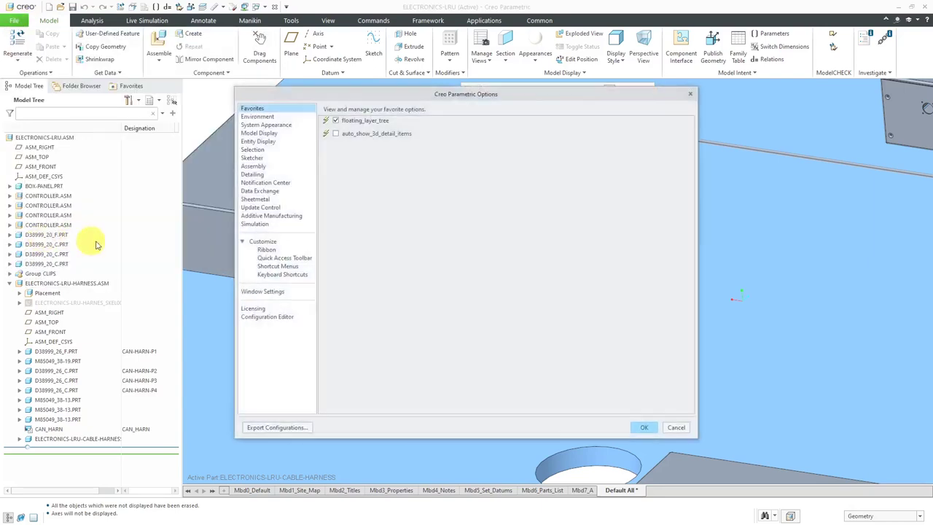
left_click(270, 318)
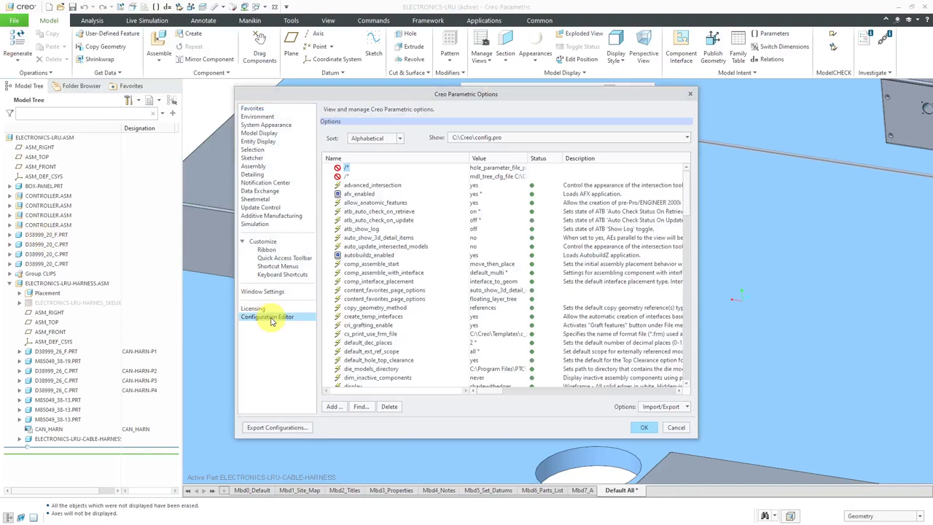
left_click(360, 406)
type("jacket")
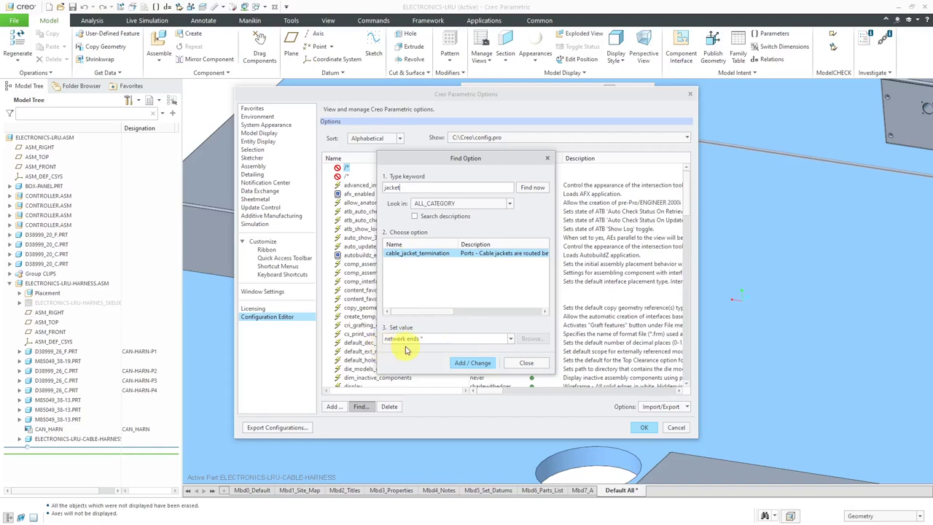
left_click(510, 339)
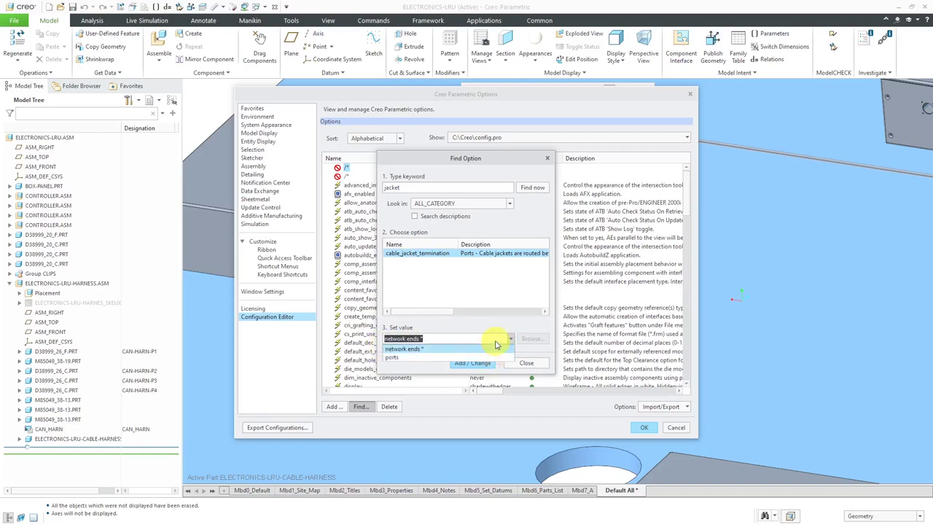
left_click(457, 325)
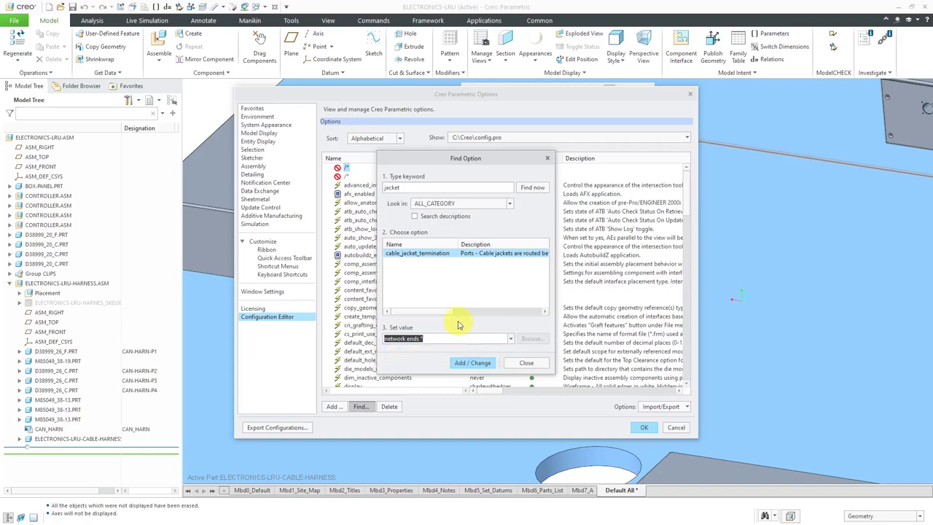
left_click(526, 364)
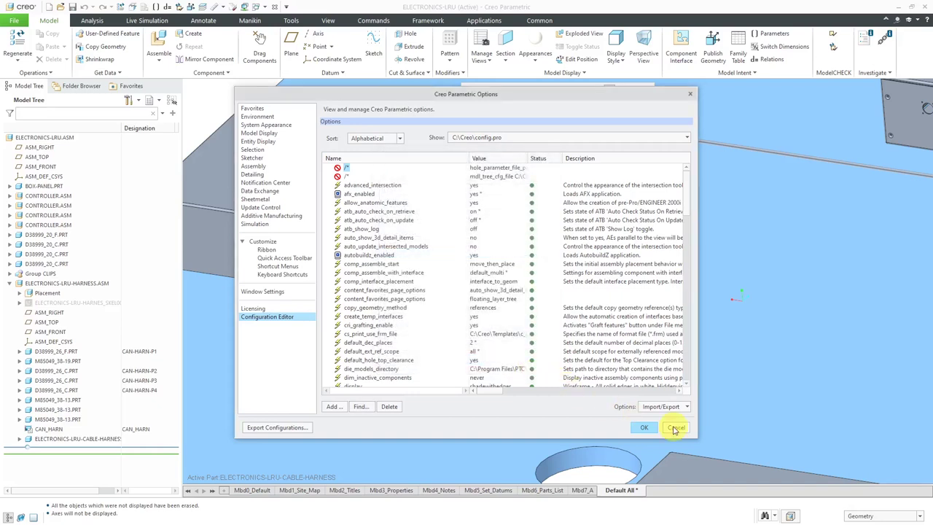
left_click(674, 427)
Examine where the cable jackets end and the individual wires enter the backshell of the first controller's connector
scroll(683, 383, "down", 3)
scroll(469, 294, "up", 5)
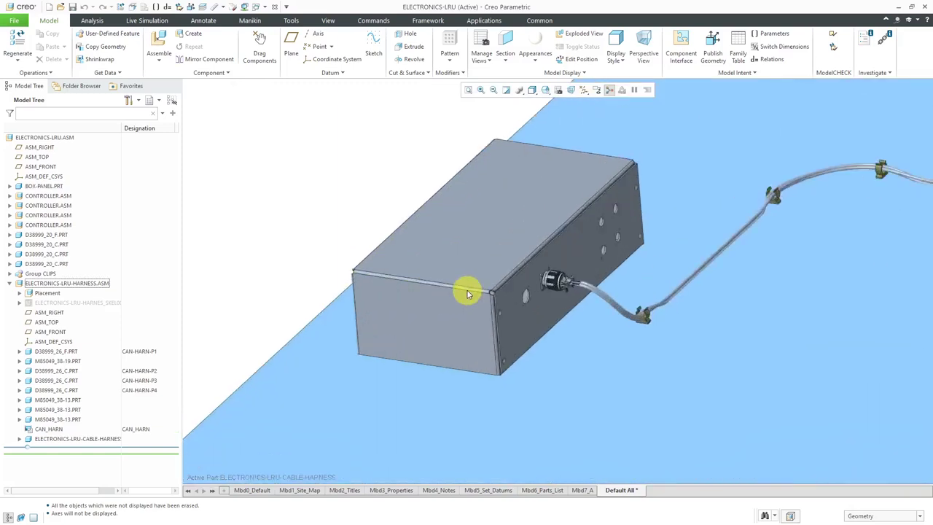
scroll(468, 294, "up", 1)
scroll(641, 284, "up", 5)
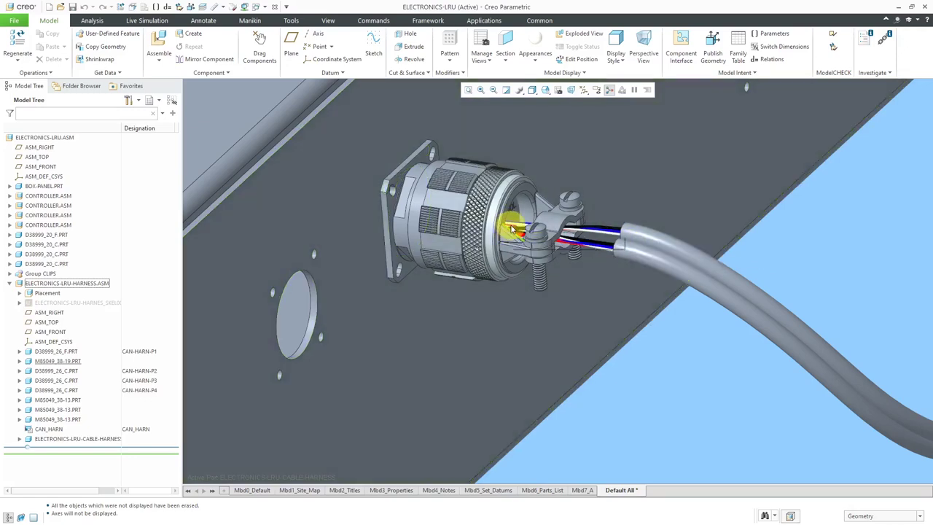
scroll(543, 248, "down", 5)
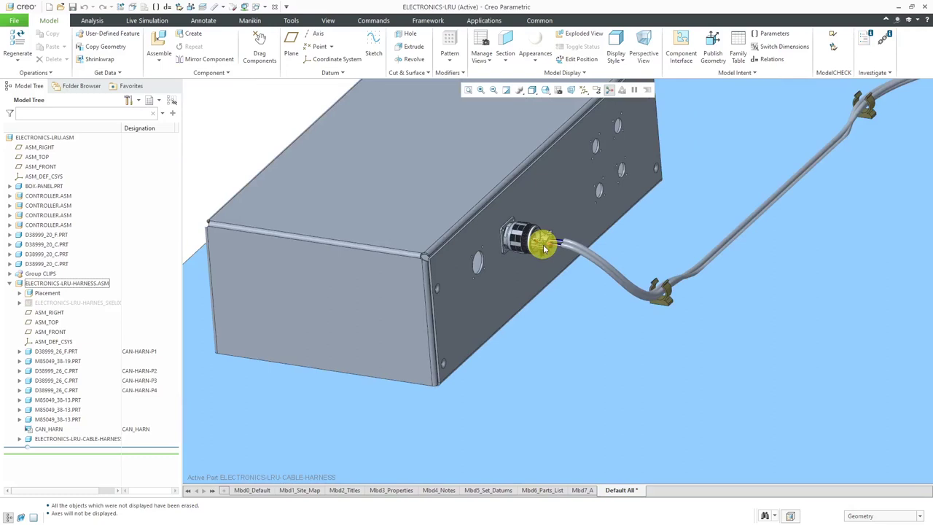
scroll(544, 248, "up", 4)
scroll(544, 246, "up", 4)
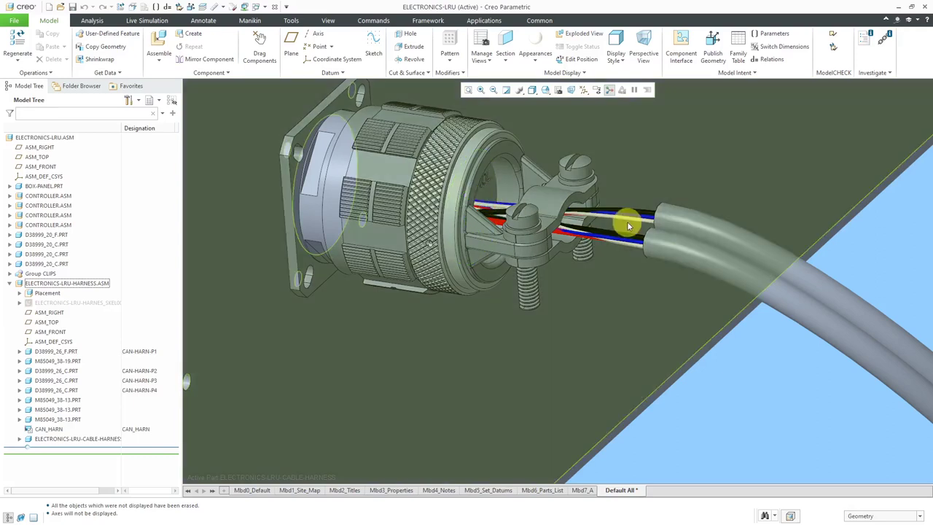
scroll(665, 242, "down", 5)
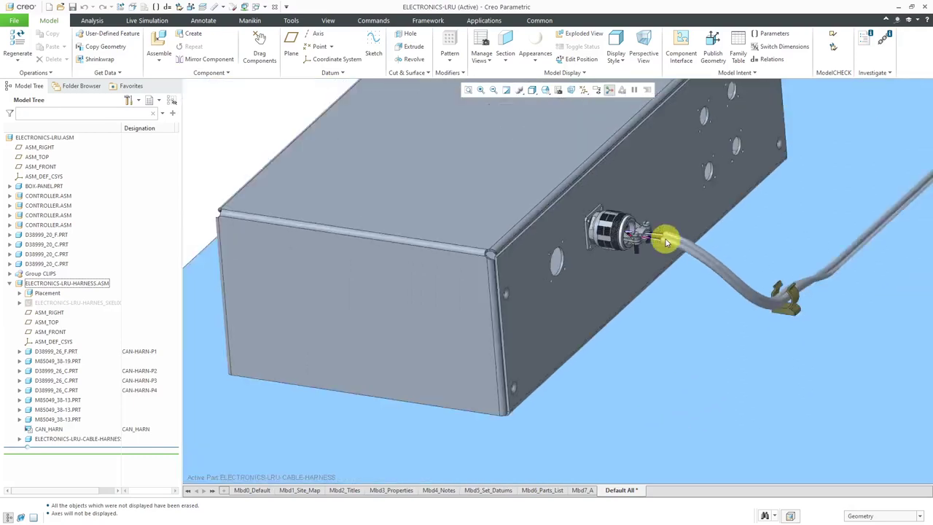